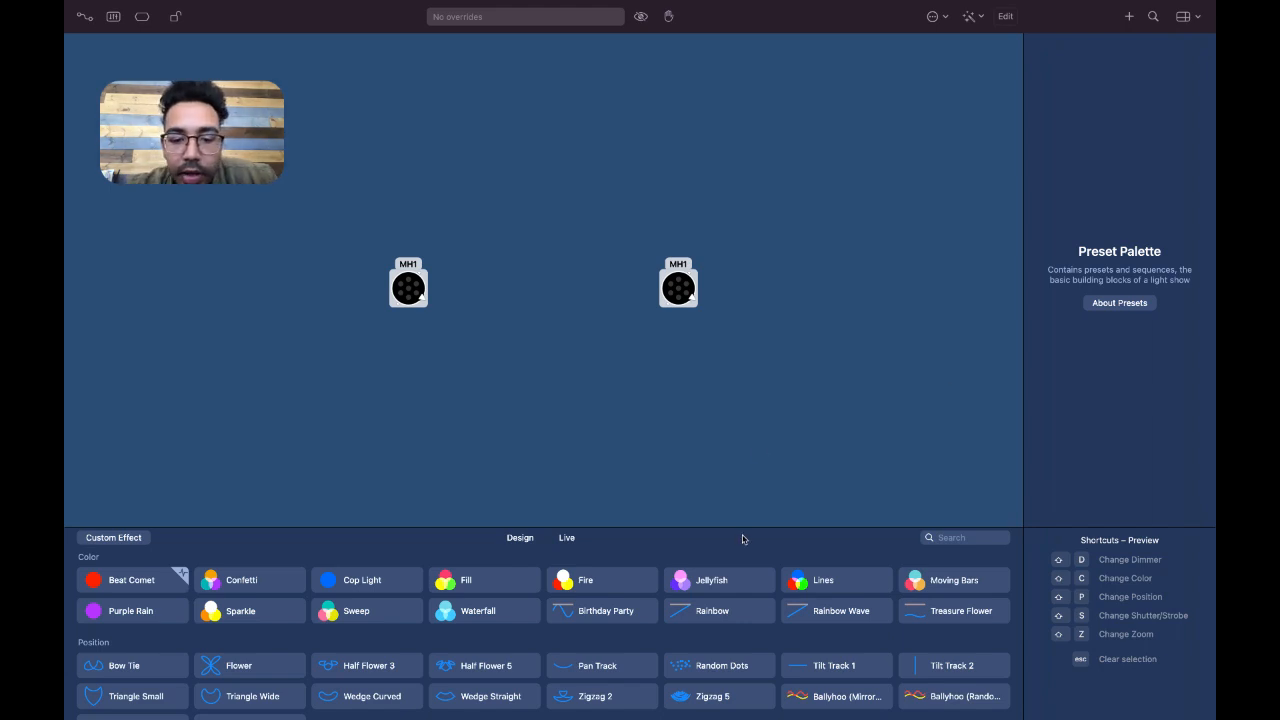
Show the Design property controls and select both MH1 fixtures in the preview
{"action": "left_click", "coordinate": [466, 326]}
{"action": "left_click", "coordinate": [516, 537]}
{"action": "left_click_drag", "start_coordinate": [322, 259], "coordinate": [712, 354]}
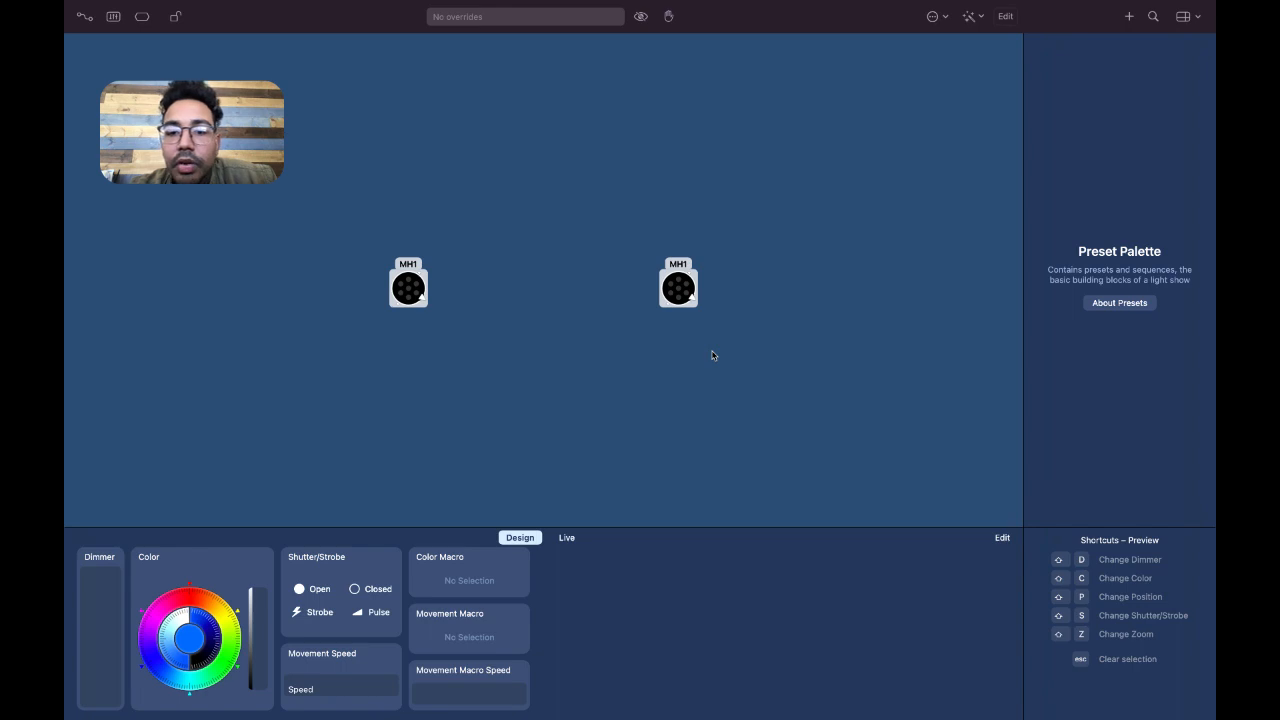
Create a new preset group named ROGUE R1 in the preset palette
{"action": "right_click", "coordinate": [1107, 67]}
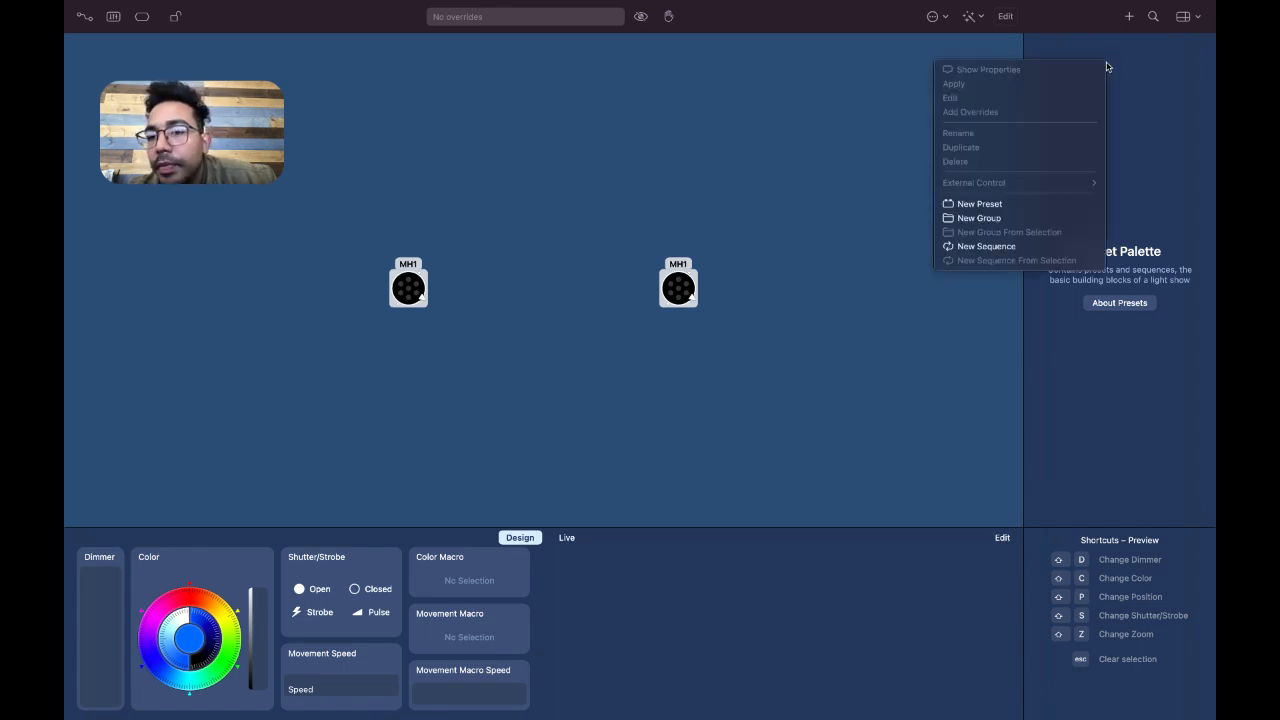
{"action": "left_click", "coordinate": [1052, 220]}
{"action": "key", "text": "BackSpace"}
{"action": "type", "text": "rogue"}
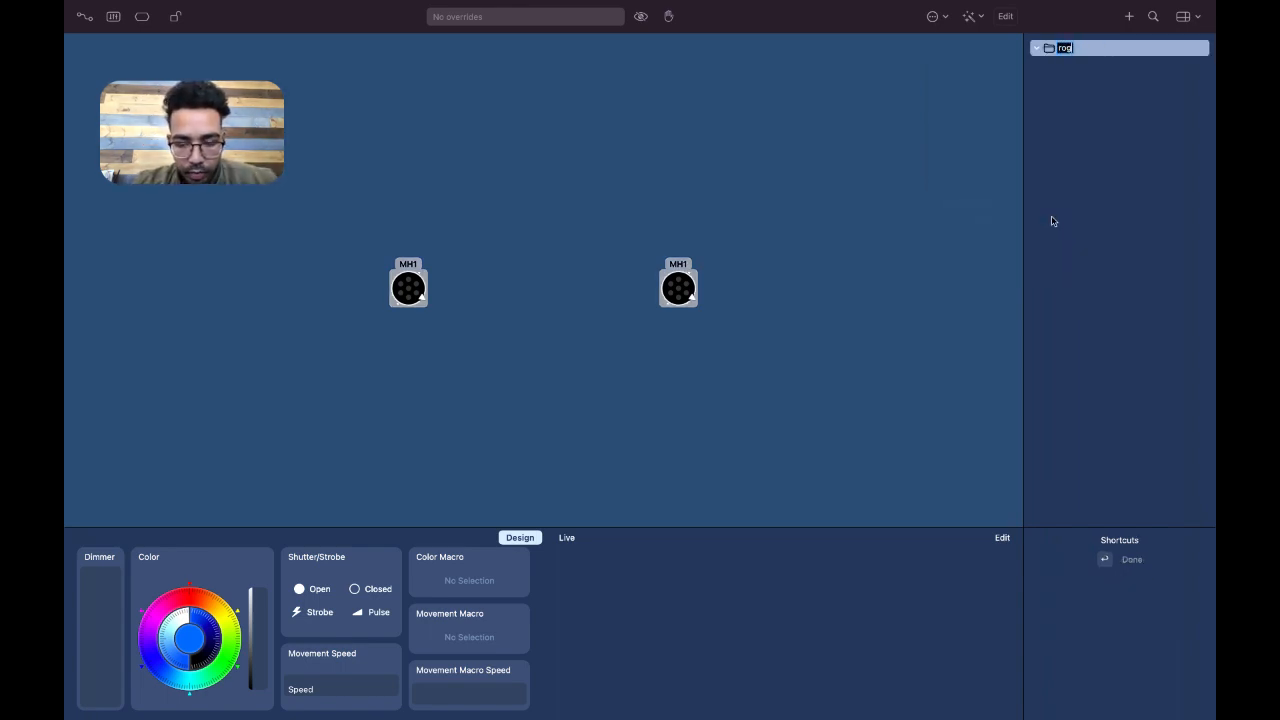
{"action": "key", "text": "BackSpace"}
{"action": "key", "text": "BackSpace"}
{"action": "key", "text": "BackSpace"}
{"action": "key", "text": "BackSpace"}
{"action": "key", "text": "BackSpace"}
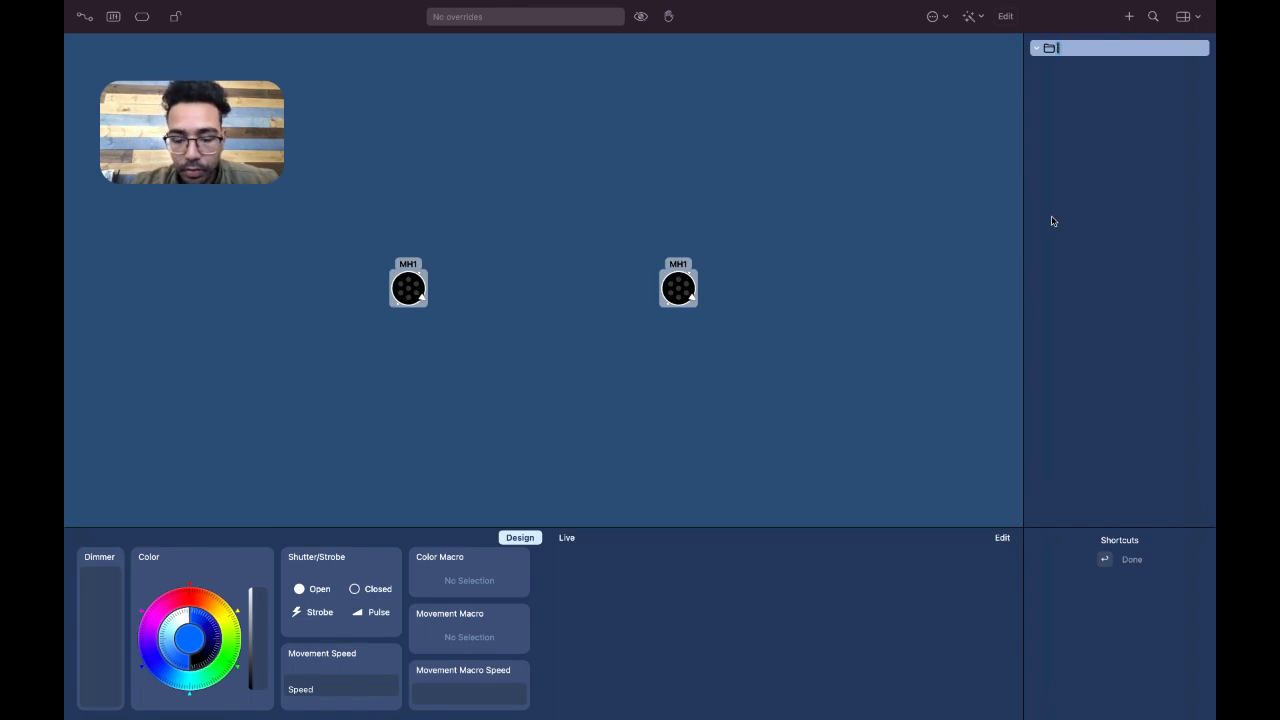
{"action": "type", "text": "ROGUE R1"}
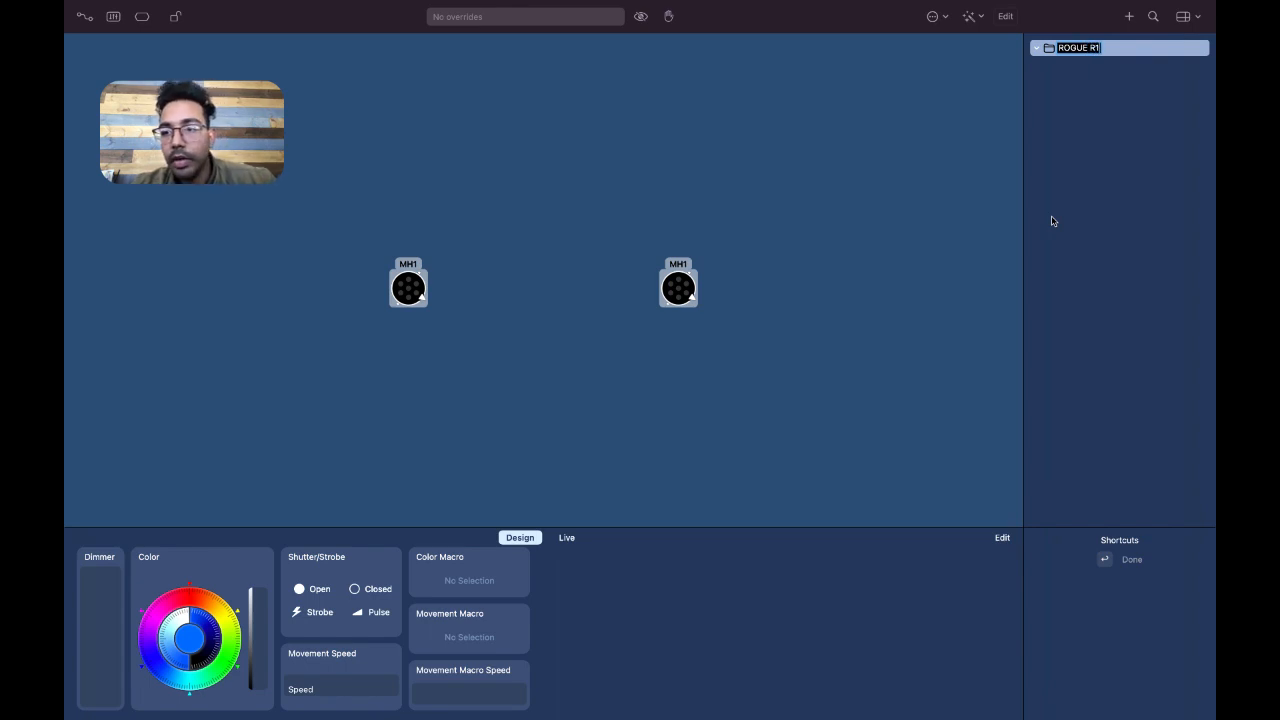
{"action": "key", "text": "Return"}
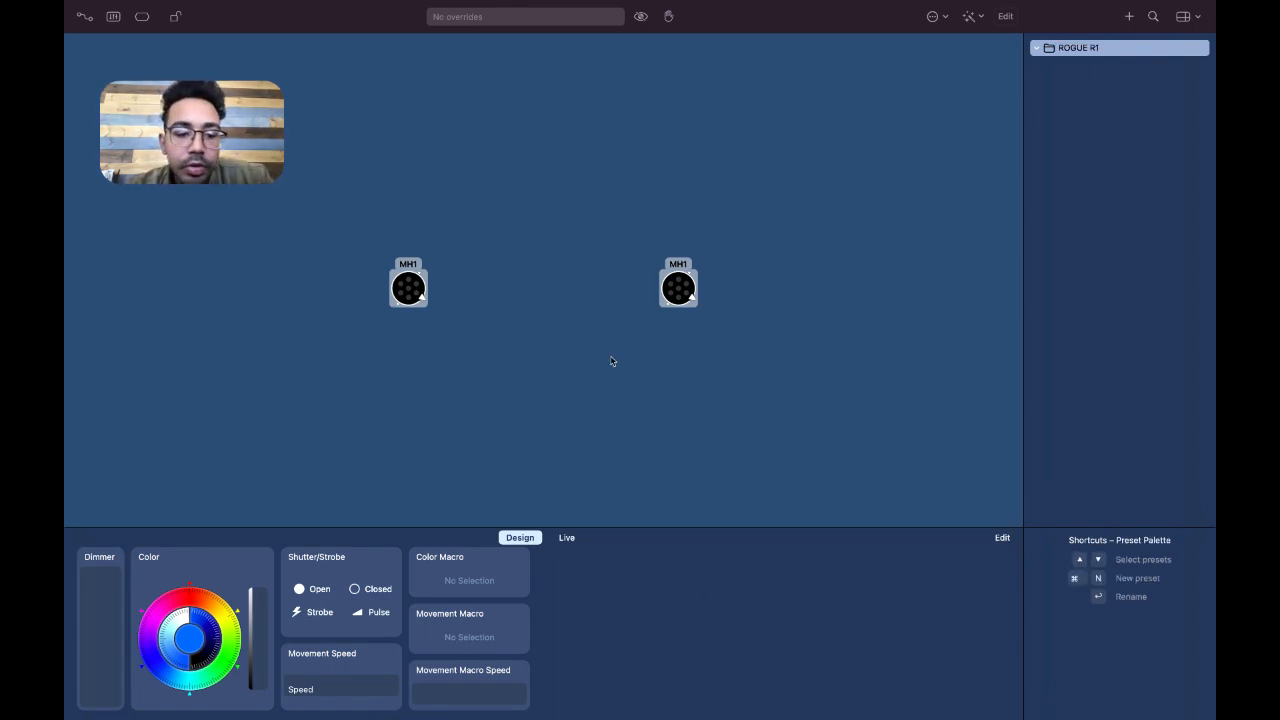
Save a red preset with the dimmer at full, plus a yellow color-only preset, for both MH1 fixtures in ROGUE R1
{"action": "left_click_drag", "start_coordinate": [91, 622], "coordinate": [115, 393]}
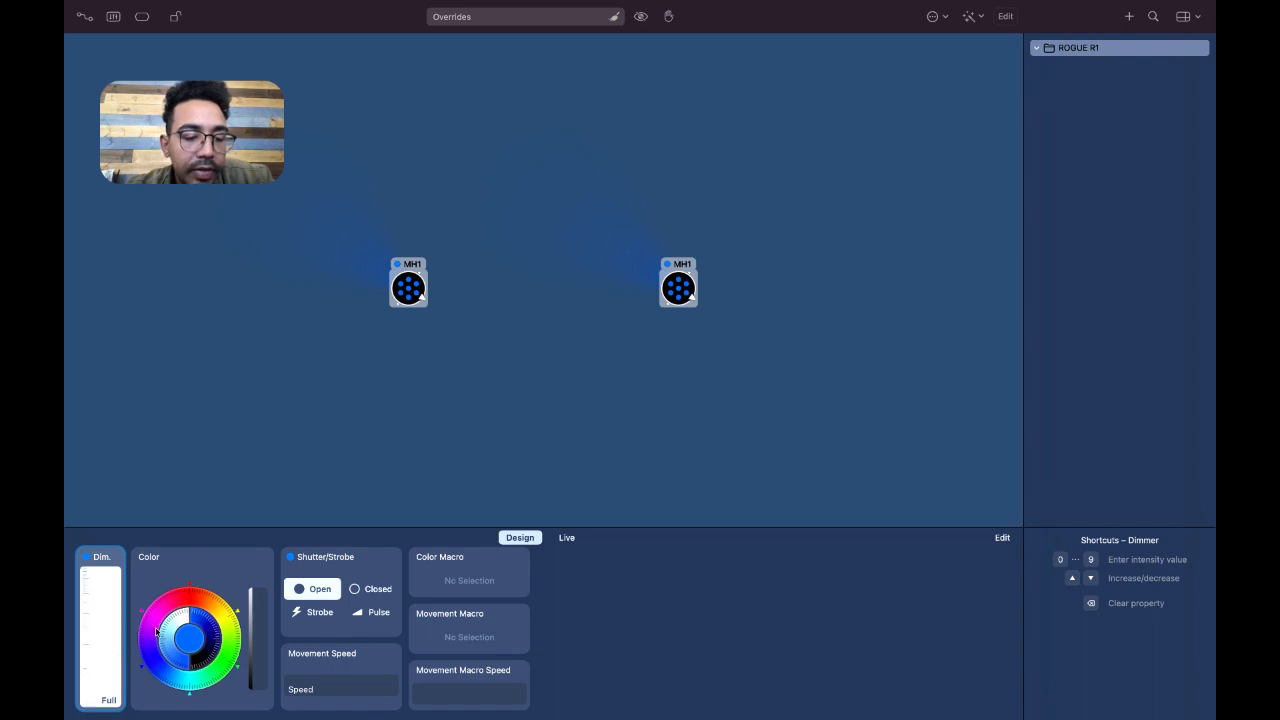
{"action": "left_click", "coordinate": [190, 588]}
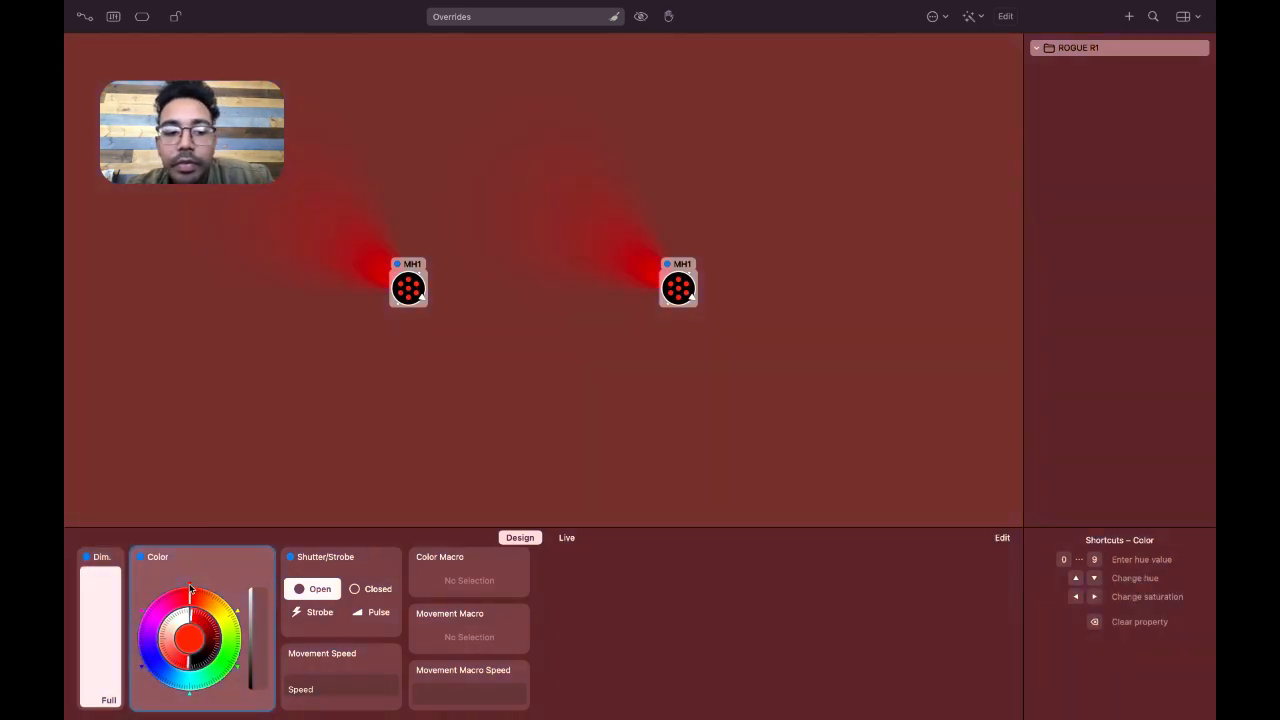
{"action": "left_click", "coordinate": [1126, 16]}
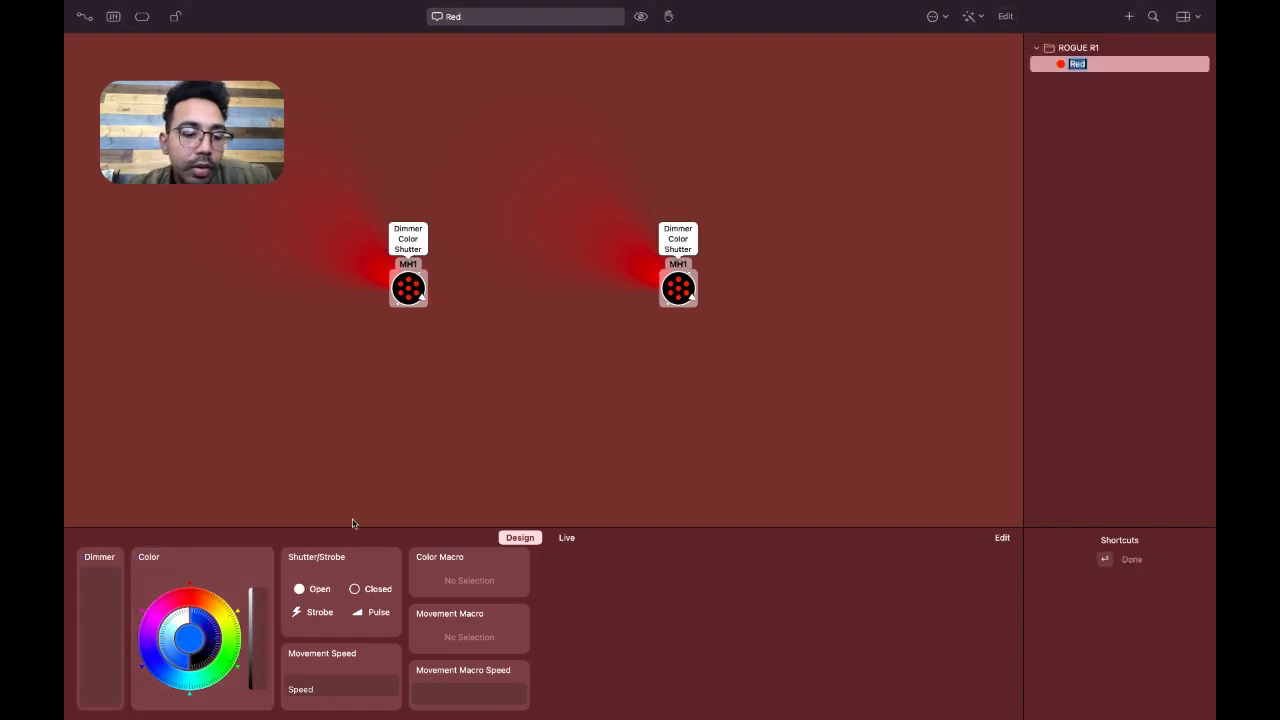
{"action": "left_click", "coordinate": [238, 614]}
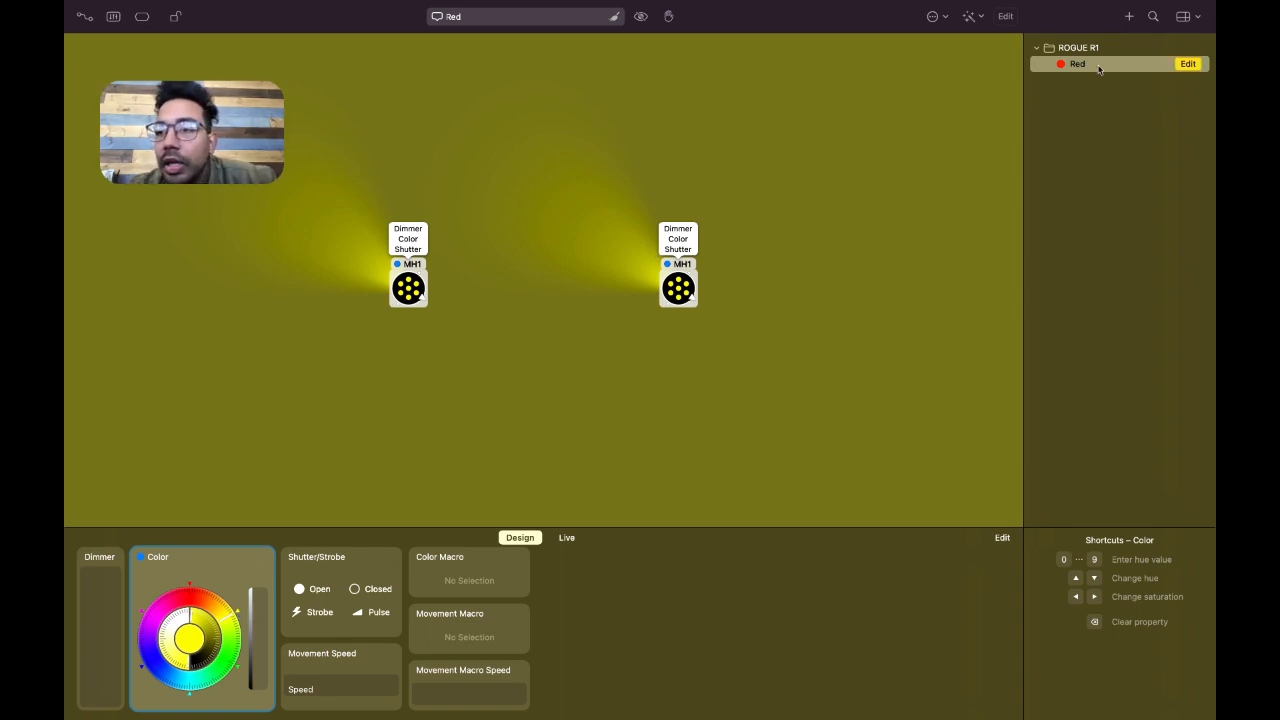
{"action": "left_click", "coordinate": [1130, 18]}
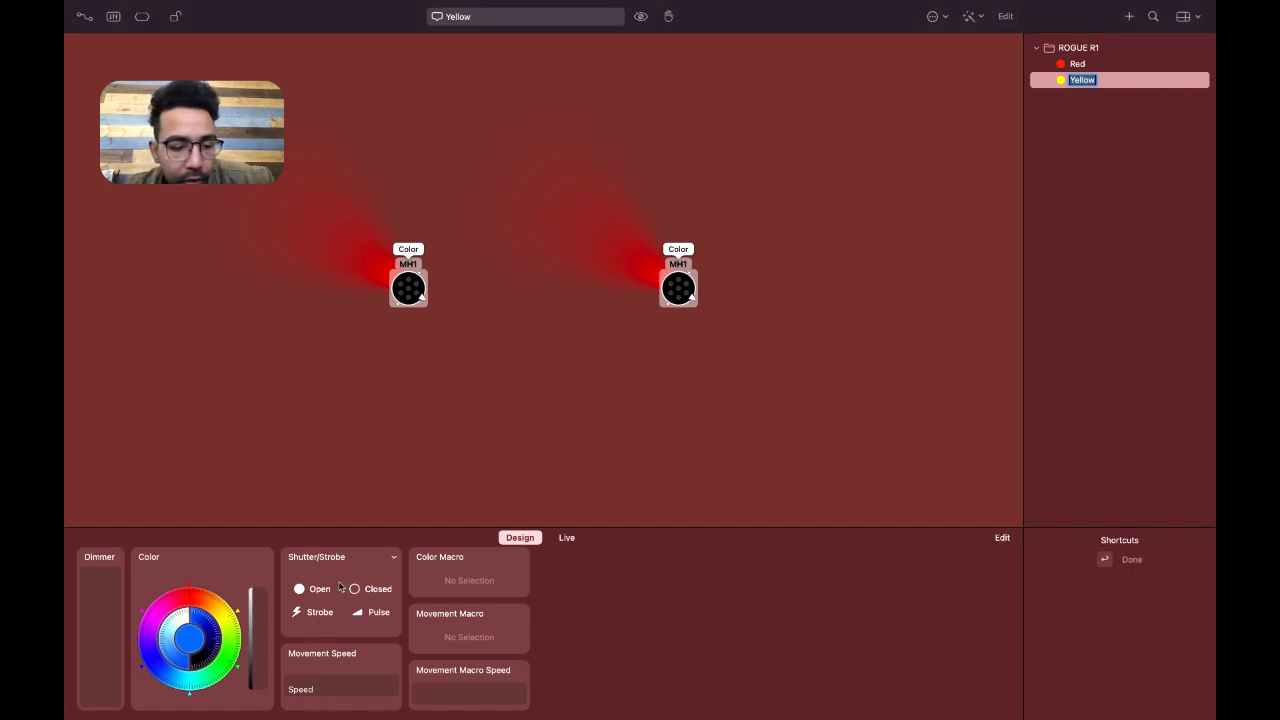
Set both fixtures to green with the dimmer at full and save the look as a preset named Green
{"action": "left_click", "coordinate": [239, 671]}
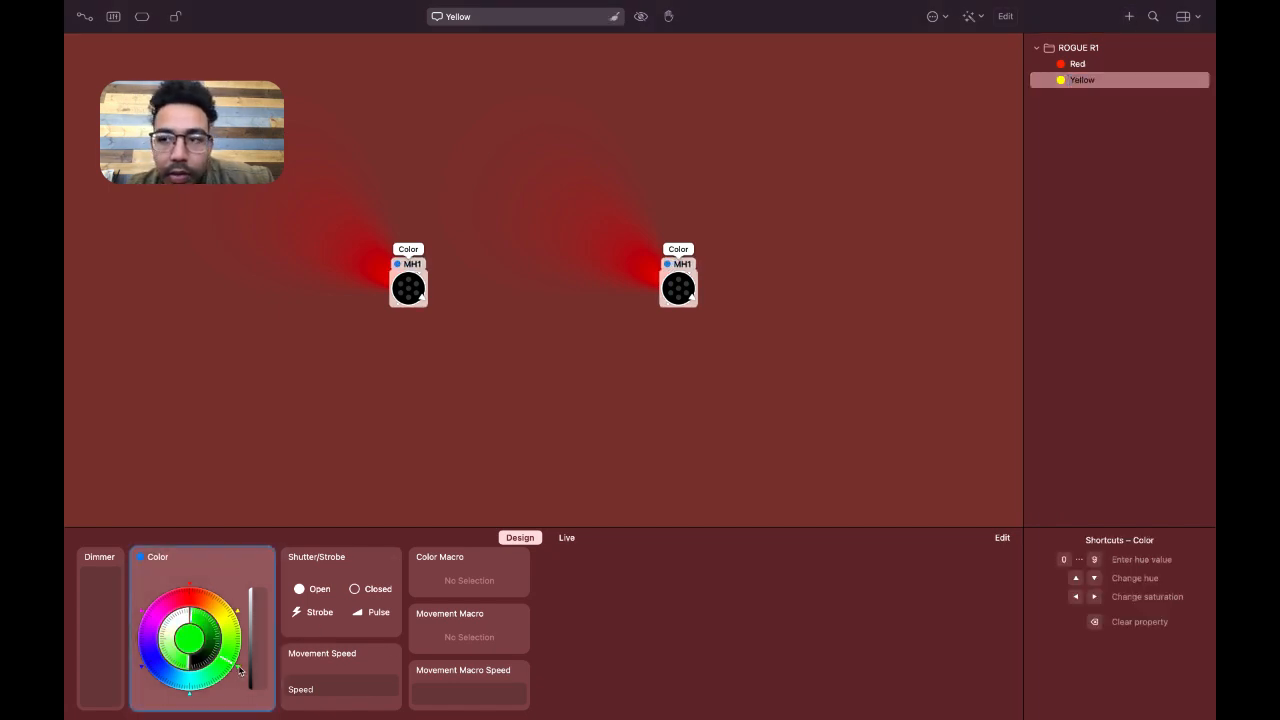
{"action": "left_click", "coordinate": [92, 588]}
{"action": "left_click_drag", "start_coordinate": [92, 588], "coordinate": [114, 443]}
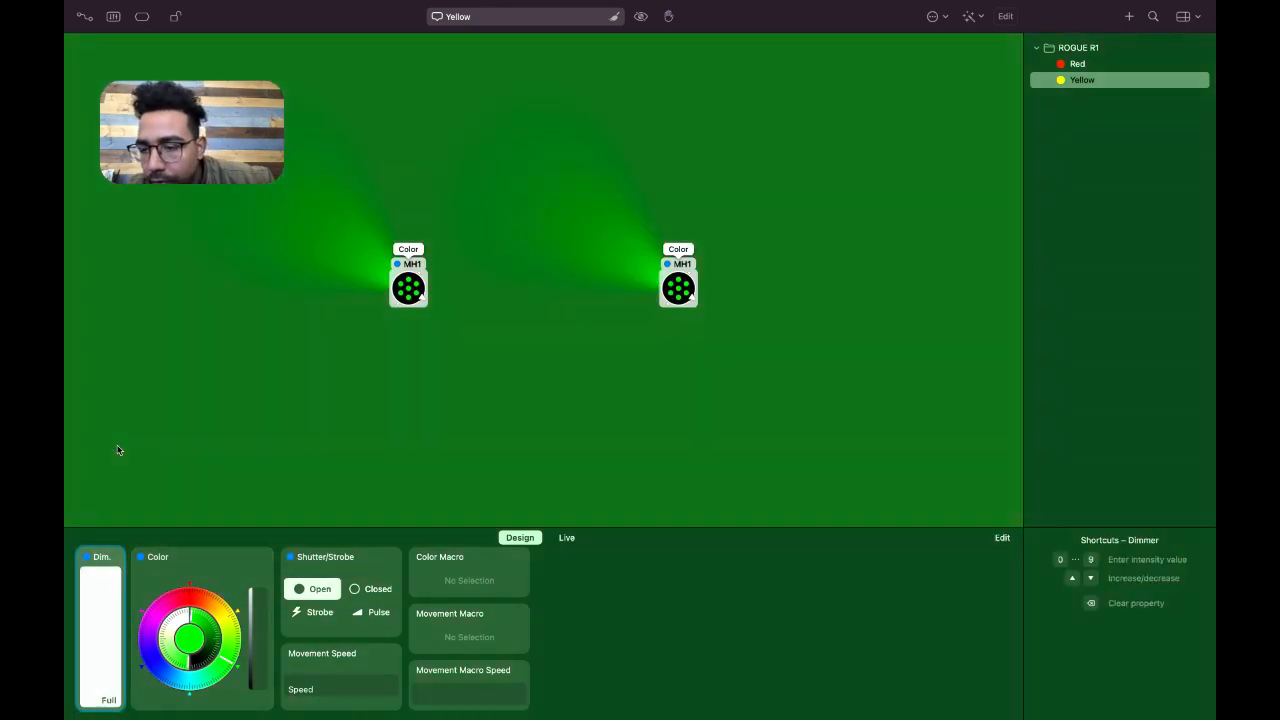
{"action": "left_click", "coordinate": [1129, 16]}
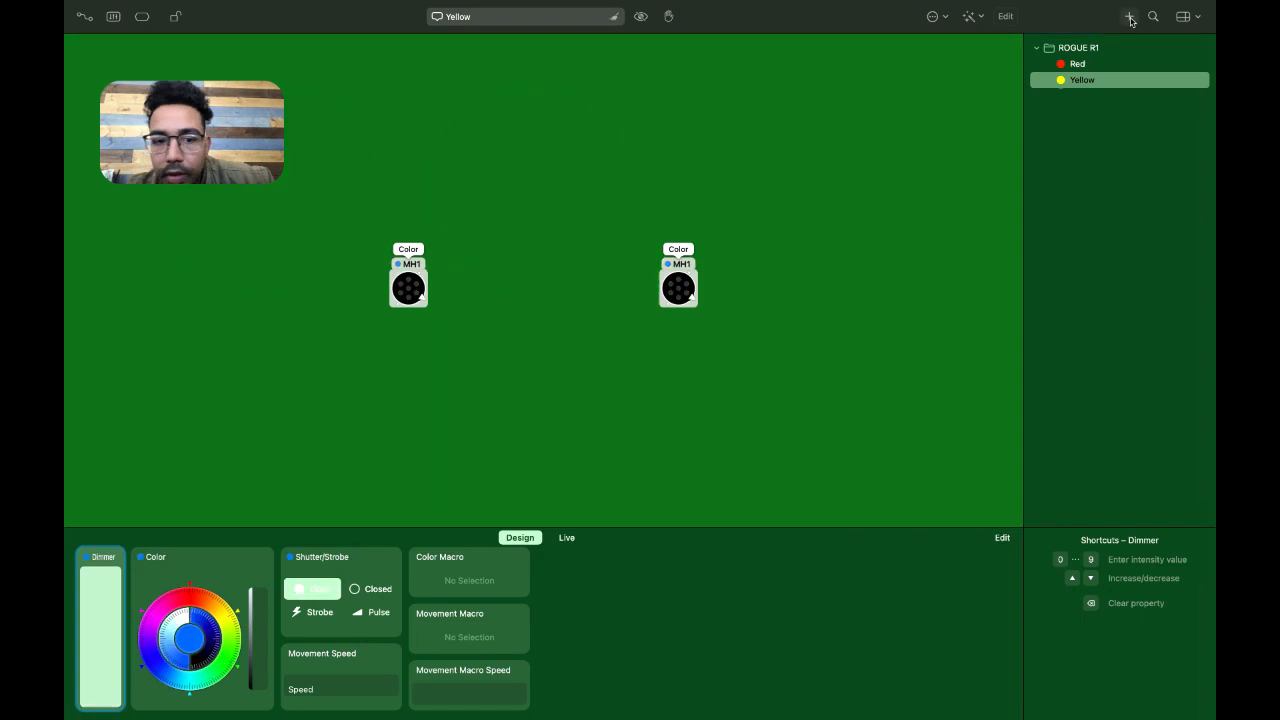
{"action": "key", "text": "Return"}
Raise the dimmer to full, set both fixtures to cyan and save the look as a preset named Cyan
{"action": "left_click", "coordinate": [100, 580]}
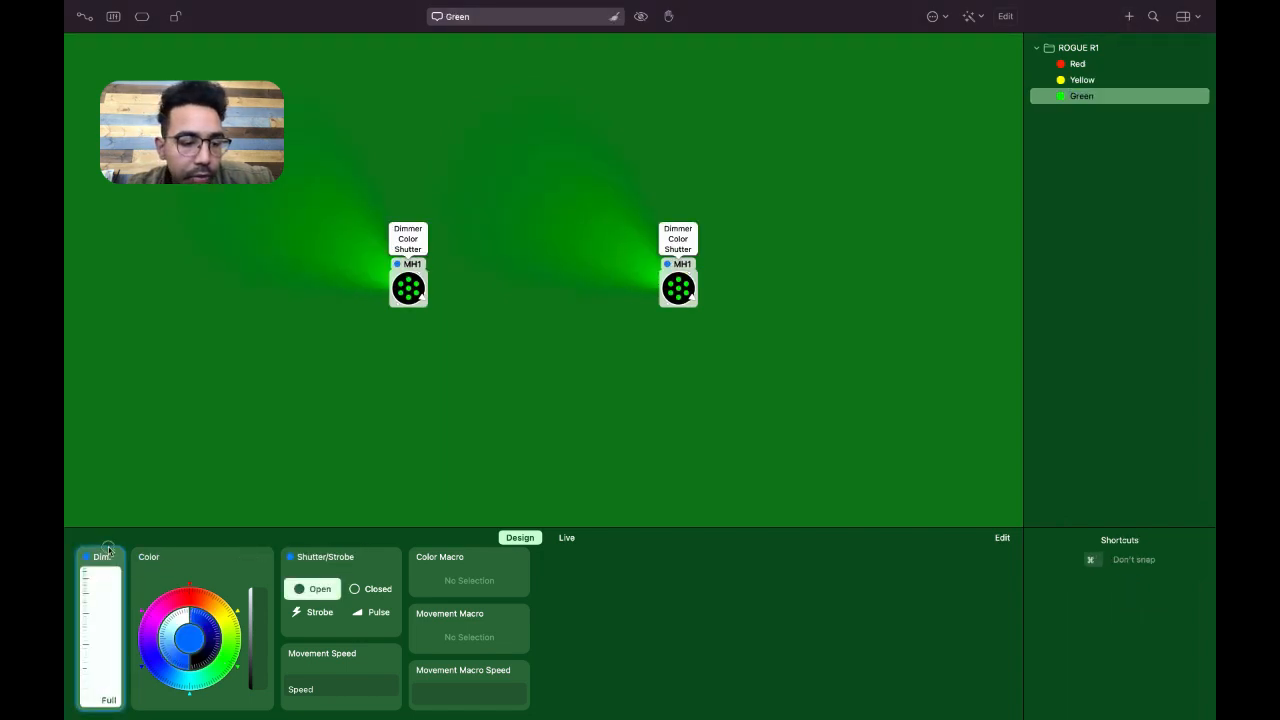
{"action": "left_click", "coordinate": [110, 545]}
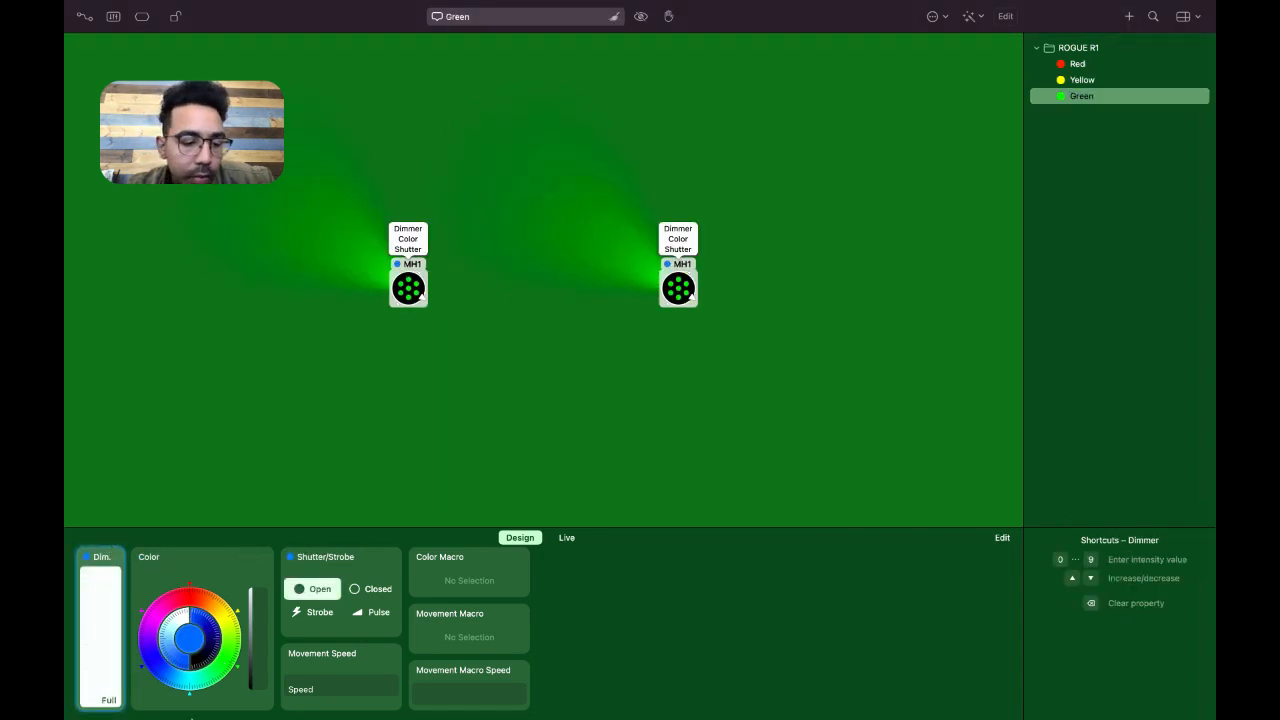
{"action": "left_click", "coordinate": [191, 696]}
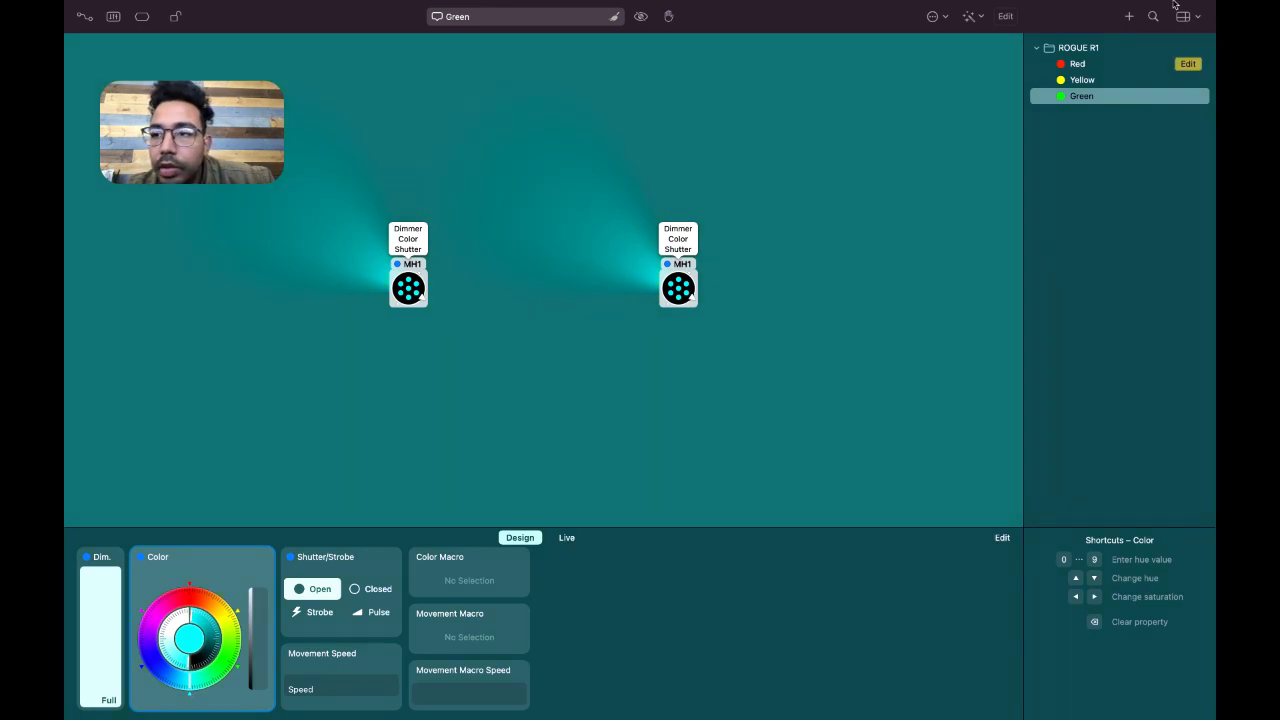
{"action": "left_click", "coordinate": [1133, 32]}
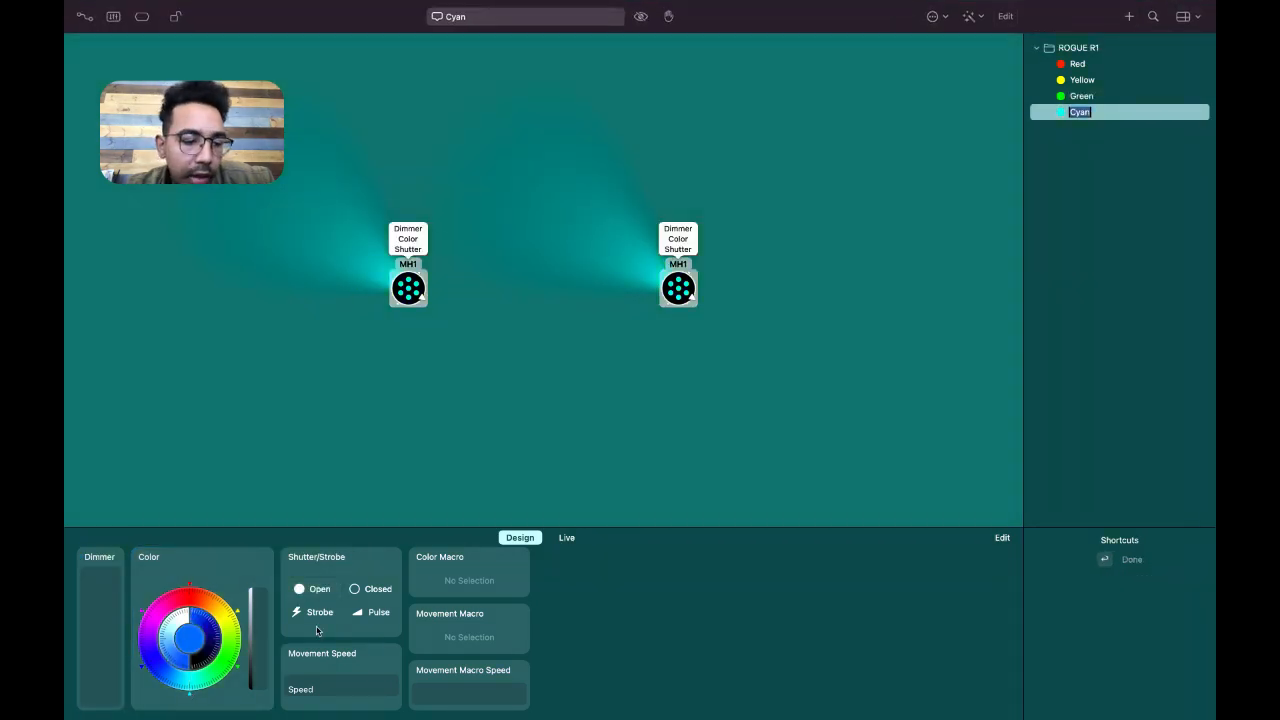
Set the dimmer of both fixtures to full and save it as a preset without choosing a color
{"action": "left_click_drag", "start_coordinate": [84, 697], "coordinate": [86, 568]}
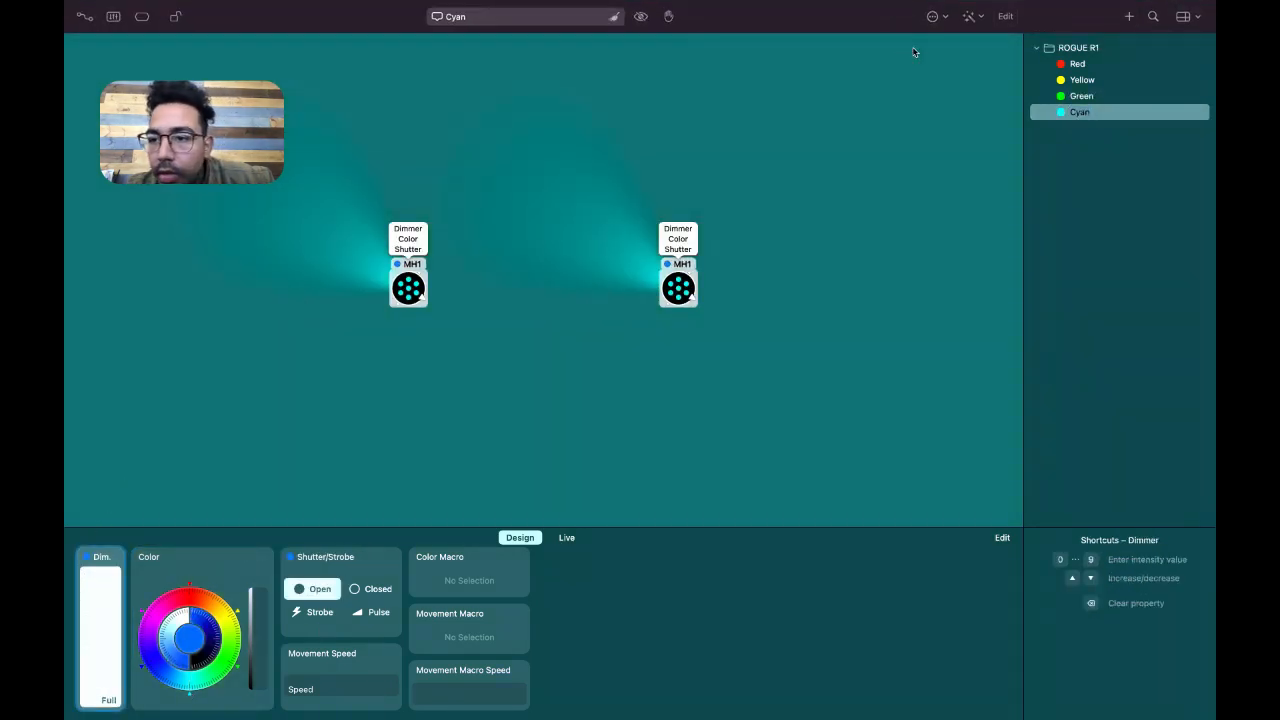
{"action": "left_click", "coordinate": [1128, 33]}
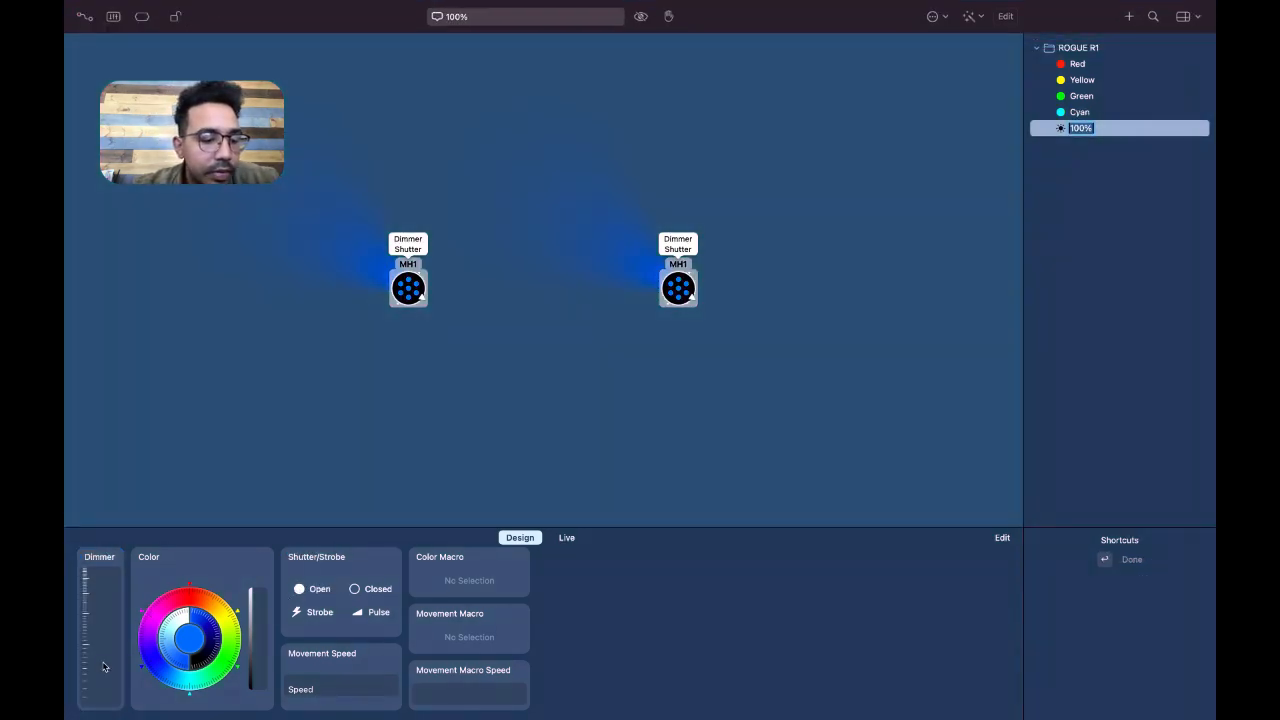
Set both fixtures to full dimmer and dark blue, and save the look as a preset named Dark Blue
{"action": "left_click_drag", "start_coordinate": [103, 667], "coordinate": [106, 506]}
{"action": "left_click", "coordinate": [145, 670]}
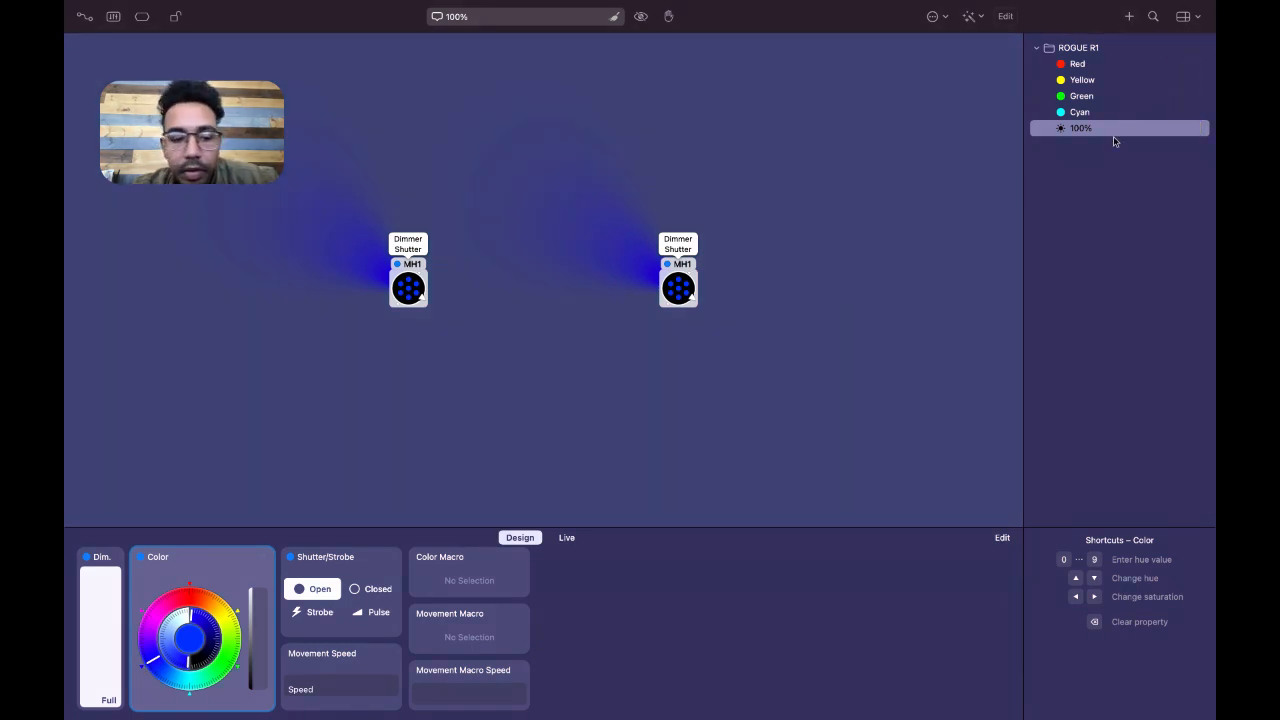
{"action": "left_click", "coordinate": [1131, 18]}
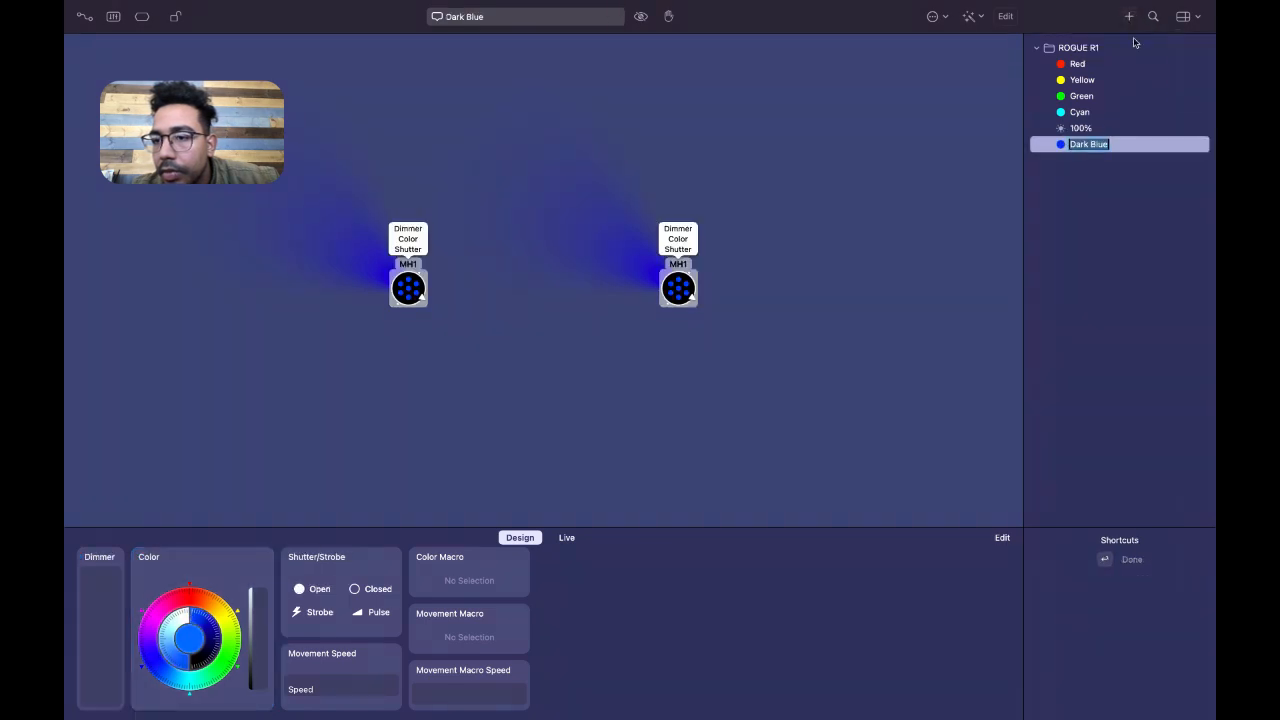
Delete the 100% preset from the ROGUE R1 group
{"action": "left_click", "coordinate": [1079, 132]}
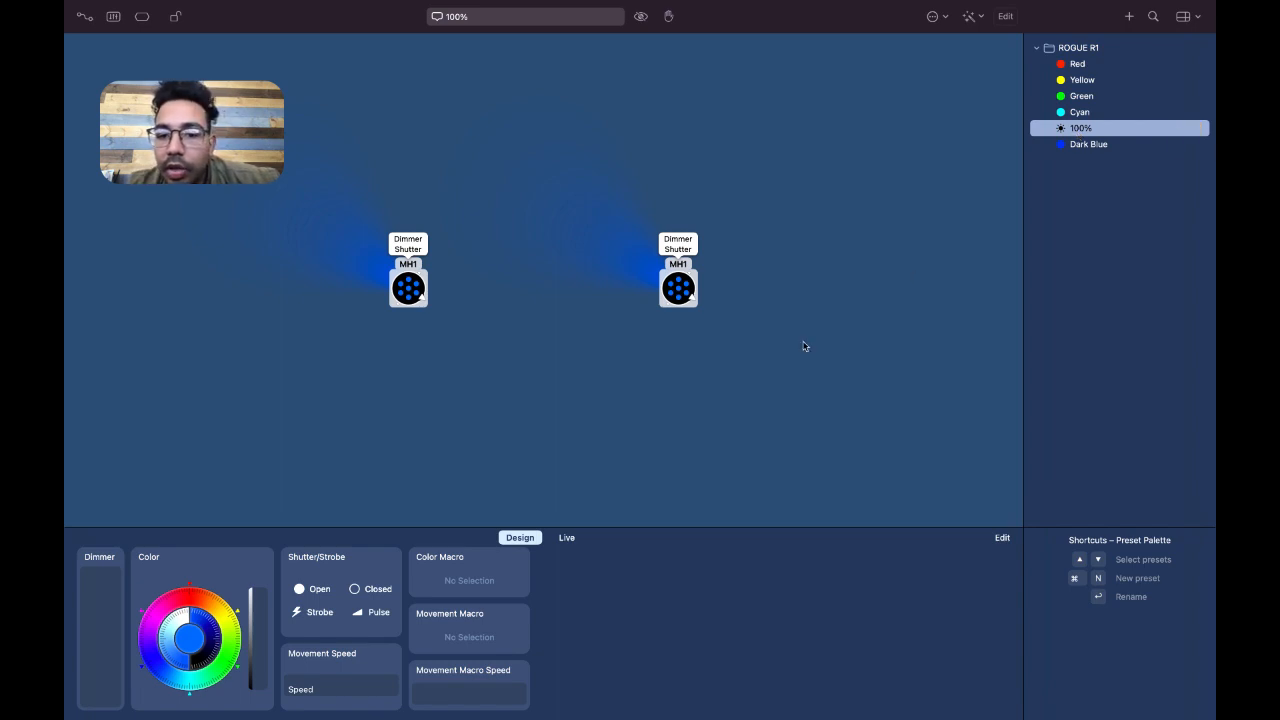
{"action": "left_click", "coordinate": [692, 251]}
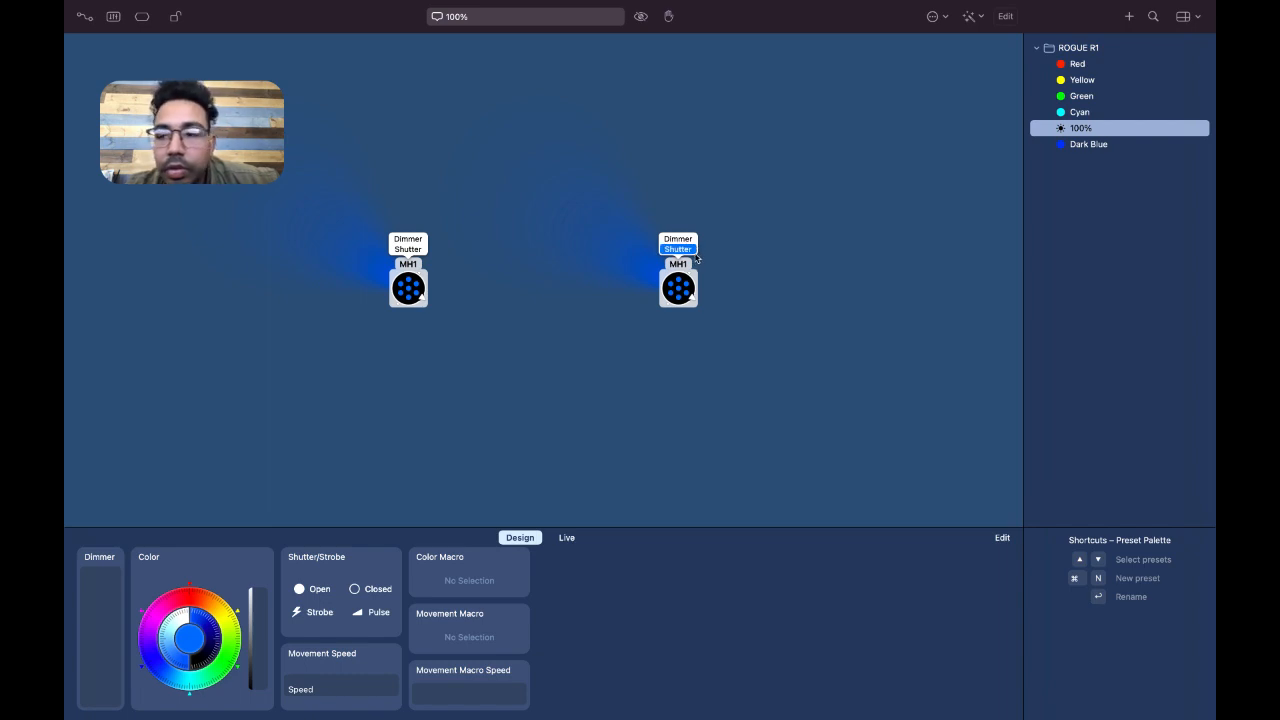
{"action": "key", "text": "BackSpace"}
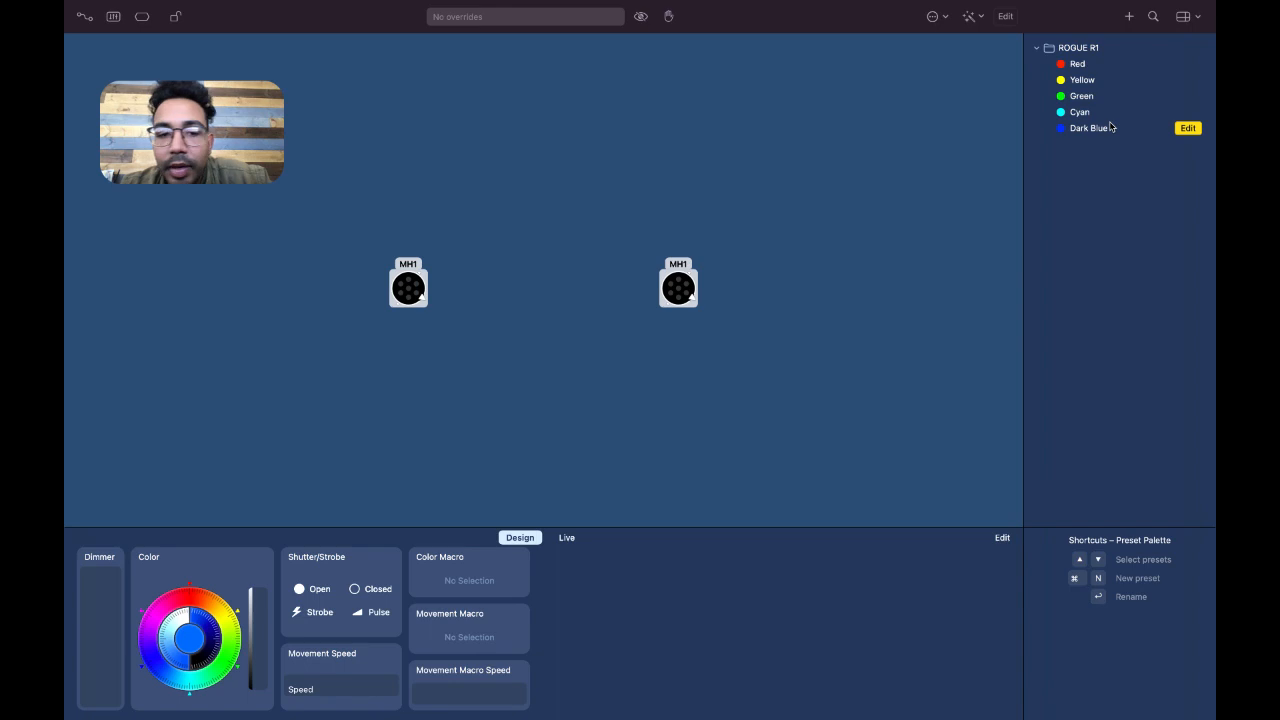
Save a full-dimmer pink look as a preset named Pink and move it into the ROGUE R1 group
{"action": "left_click_drag", "start_coordinate": [117, 668], "coordinate": [126, 509]}
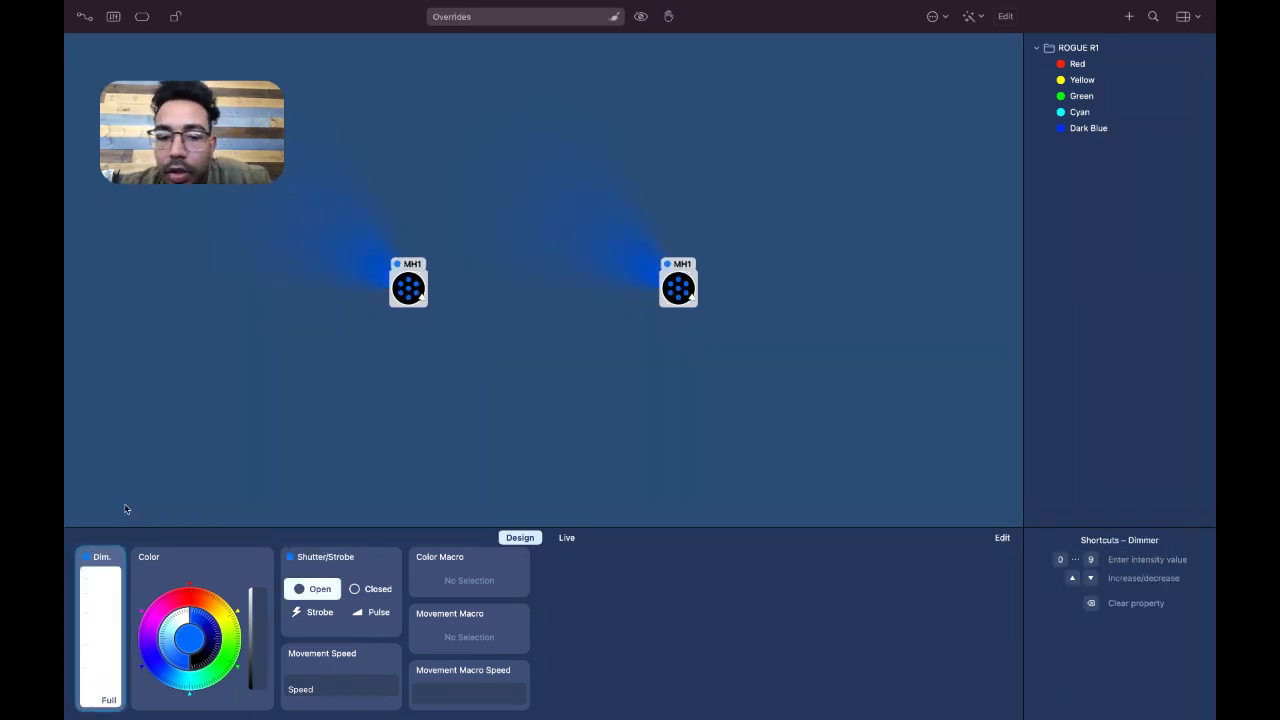
{"action": "left_click", "coordinate": [145, 615]}
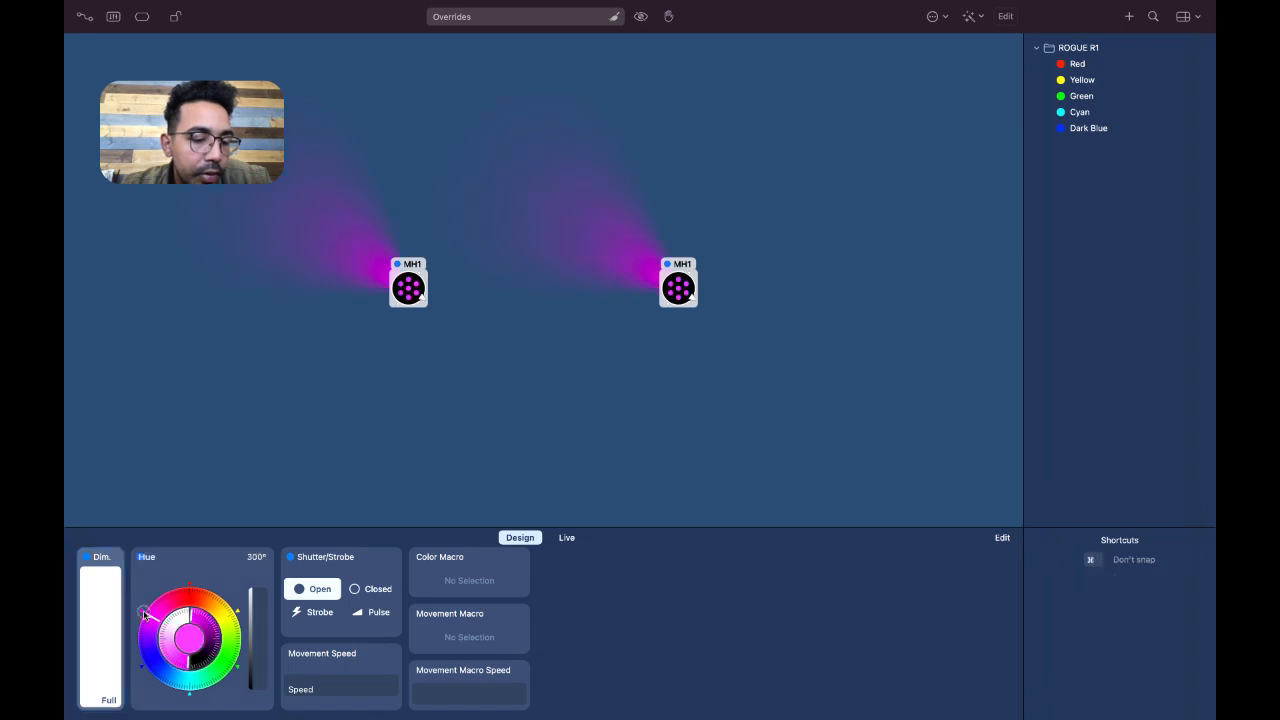
{"action": "left_click", "coordinate": [1129, 16]}
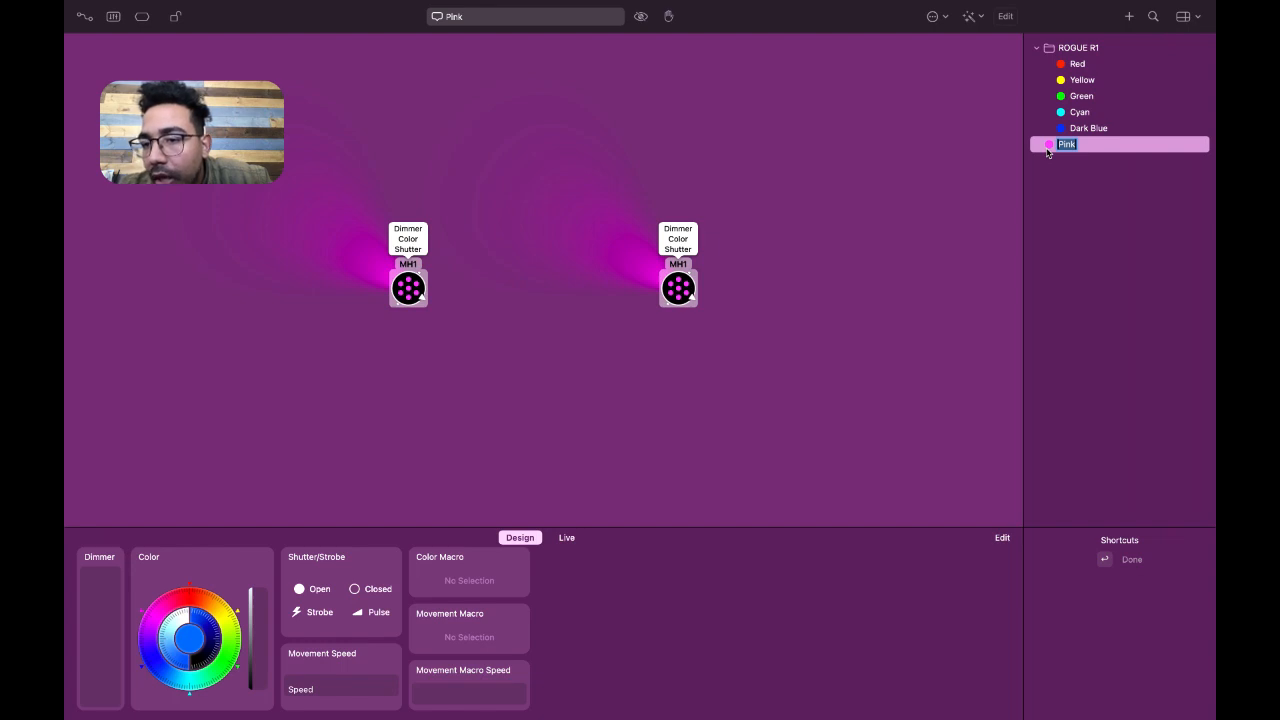
{"action": "key", "text": "Return"}
{"action": "left_click_drag", "start_coordinate": [1047, 151], "coordinate": [1065, 148]}
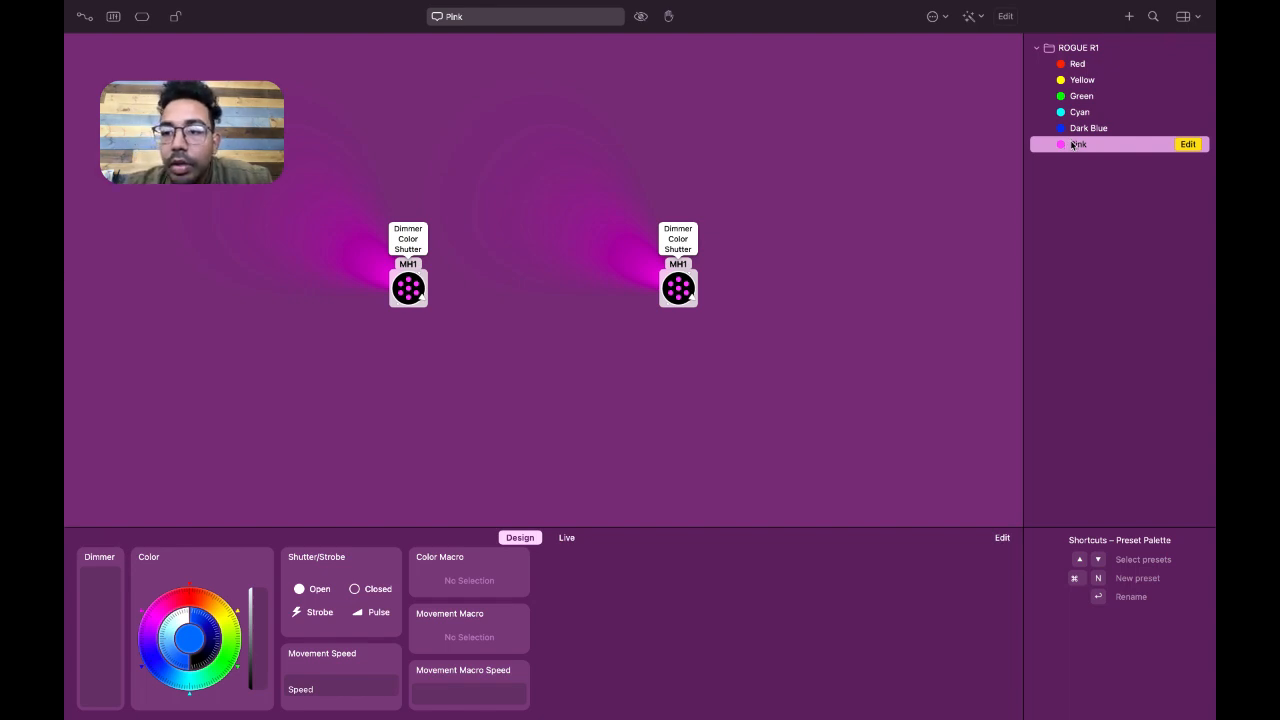
Override the dimmer of both fixtures to full on top of the Pink preset, and deselect the fixtures
{"action": "left_click", "coordinate": [122, 552]}
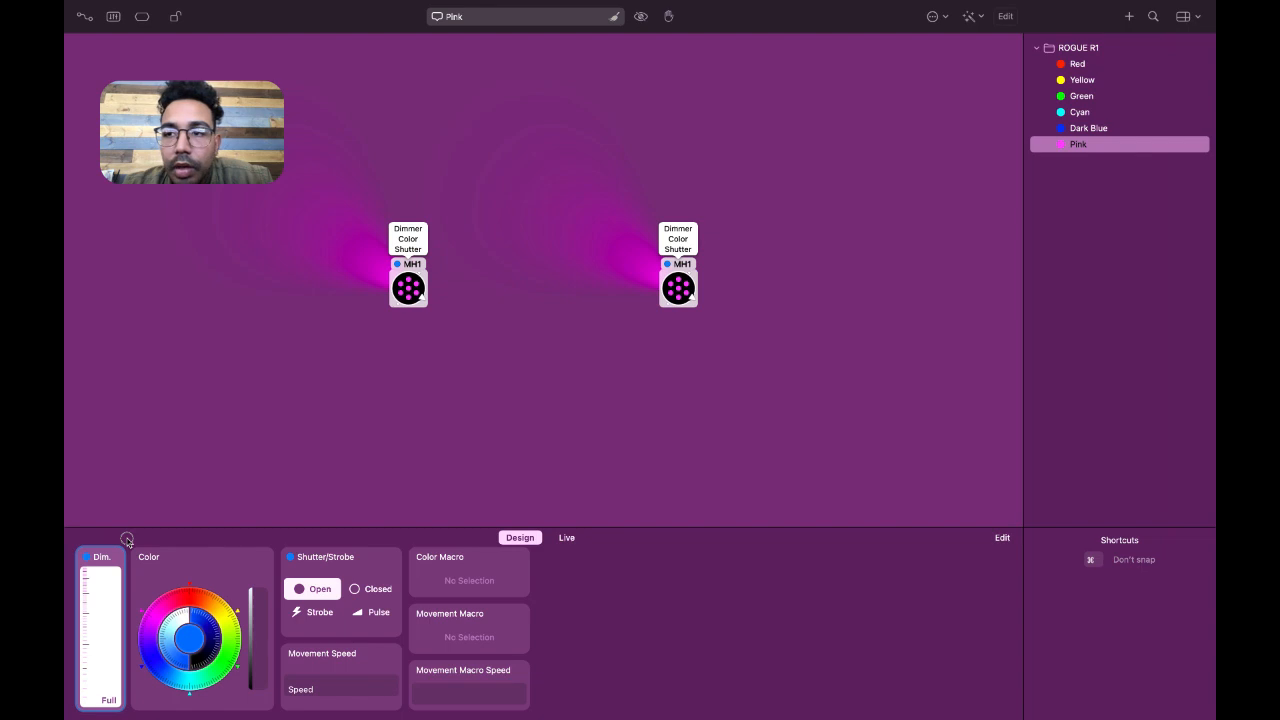
{"action": "left_click", "coordinate": [380, 457]}
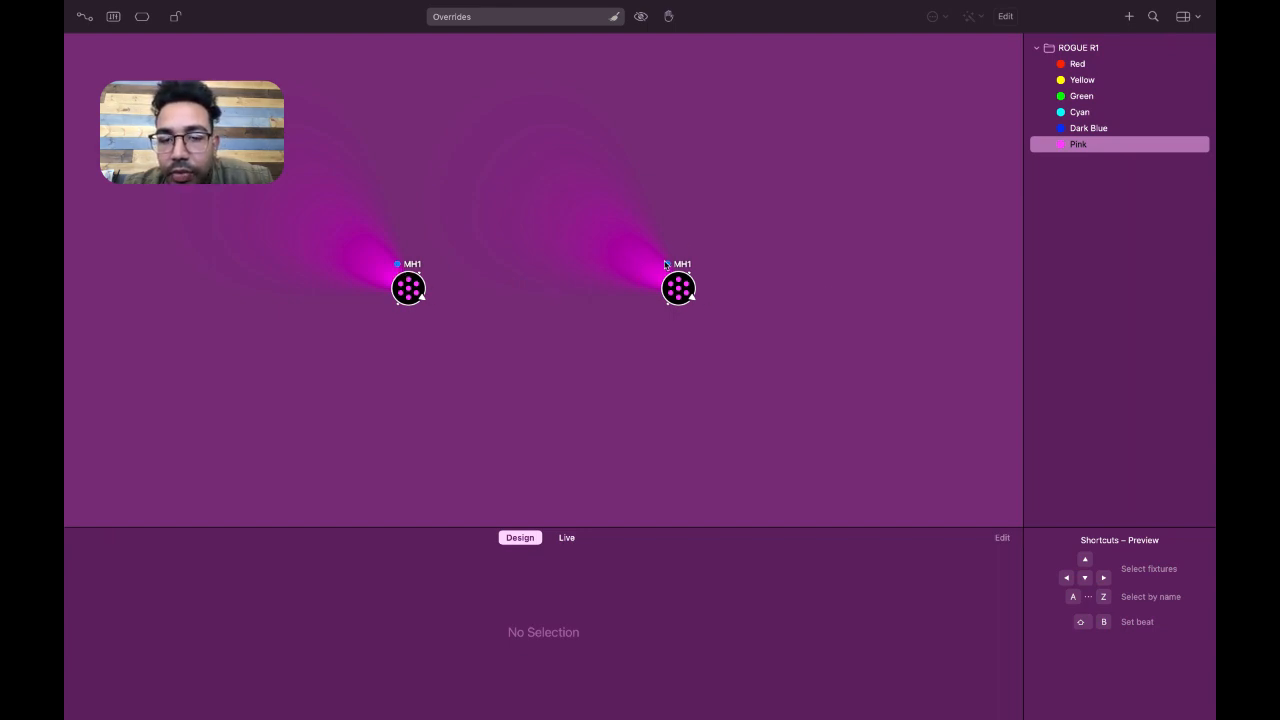
Clear the overridden properties of both MH1 fixtures and deselect them
{"action": "key", "text": "super+a"}
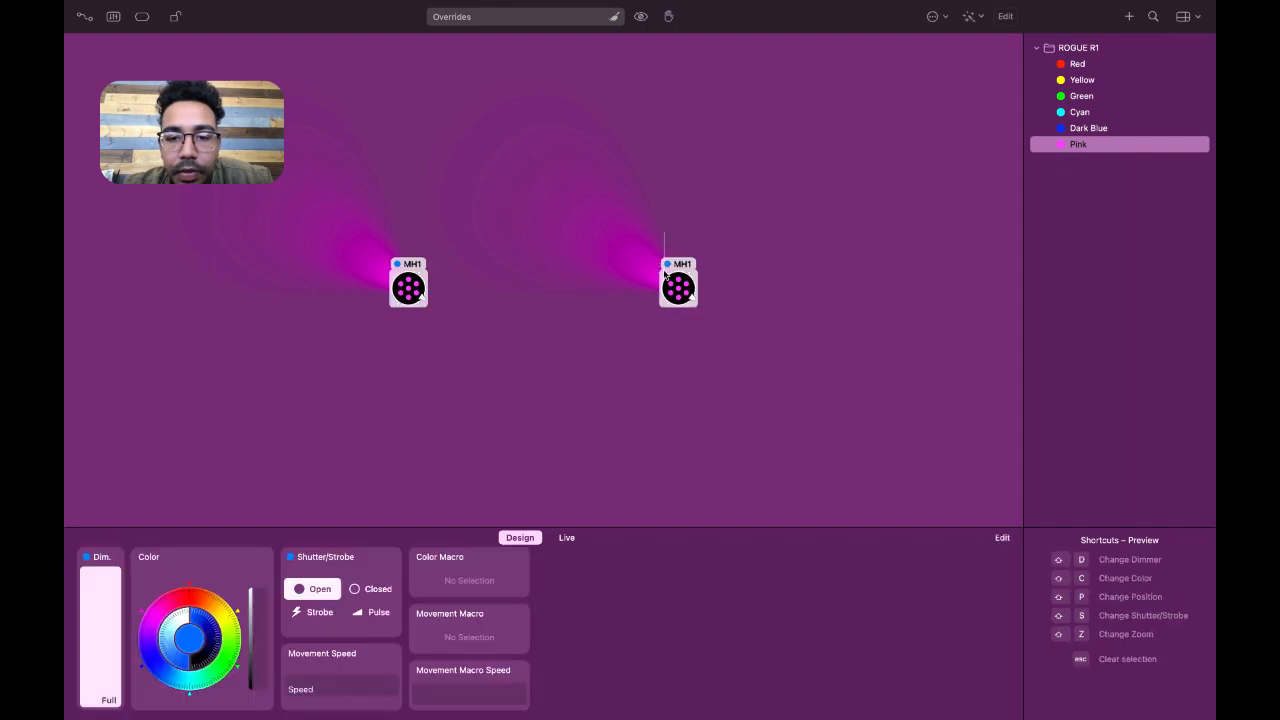
{"action": "left_click", "coordinate": [621, 260]}
{"action": "left_click_drag", "start_coordinate": [745, 284], "coordinate": [402, 295]}
{"action": "right_click", "coordinate": [404, 293]}
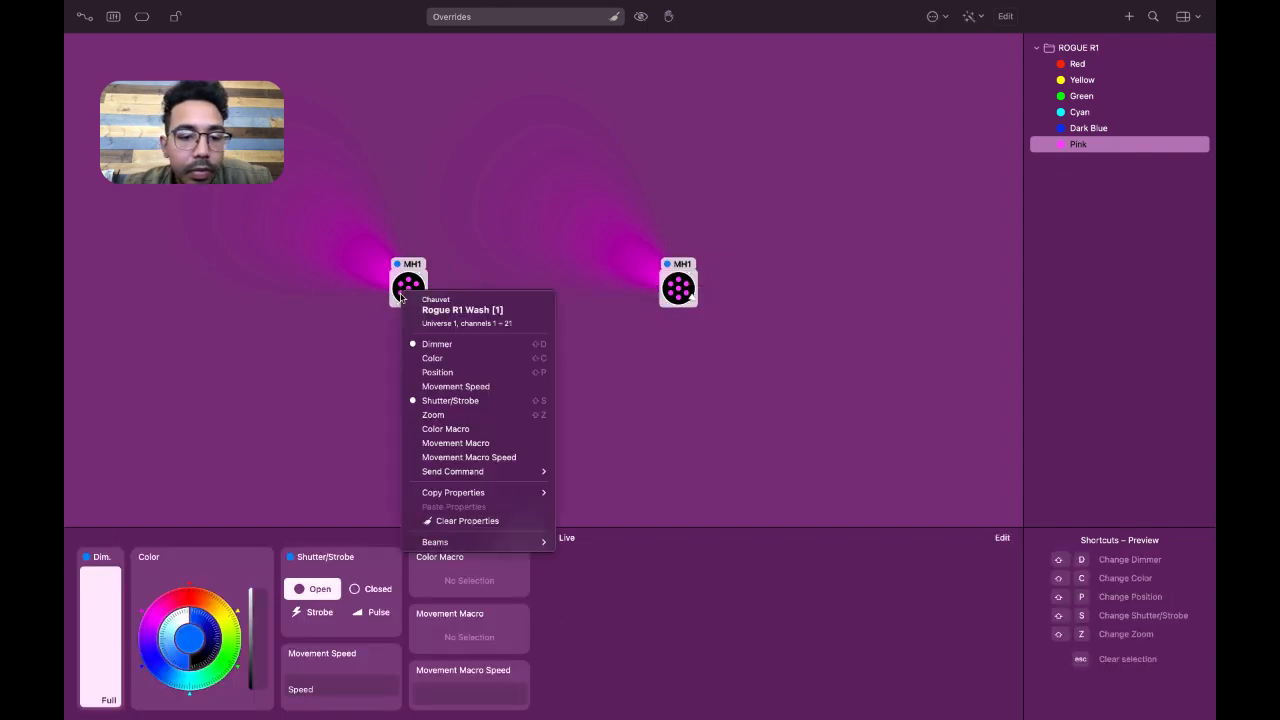
{"action": "left_click", "coordinate": [503, 523]}
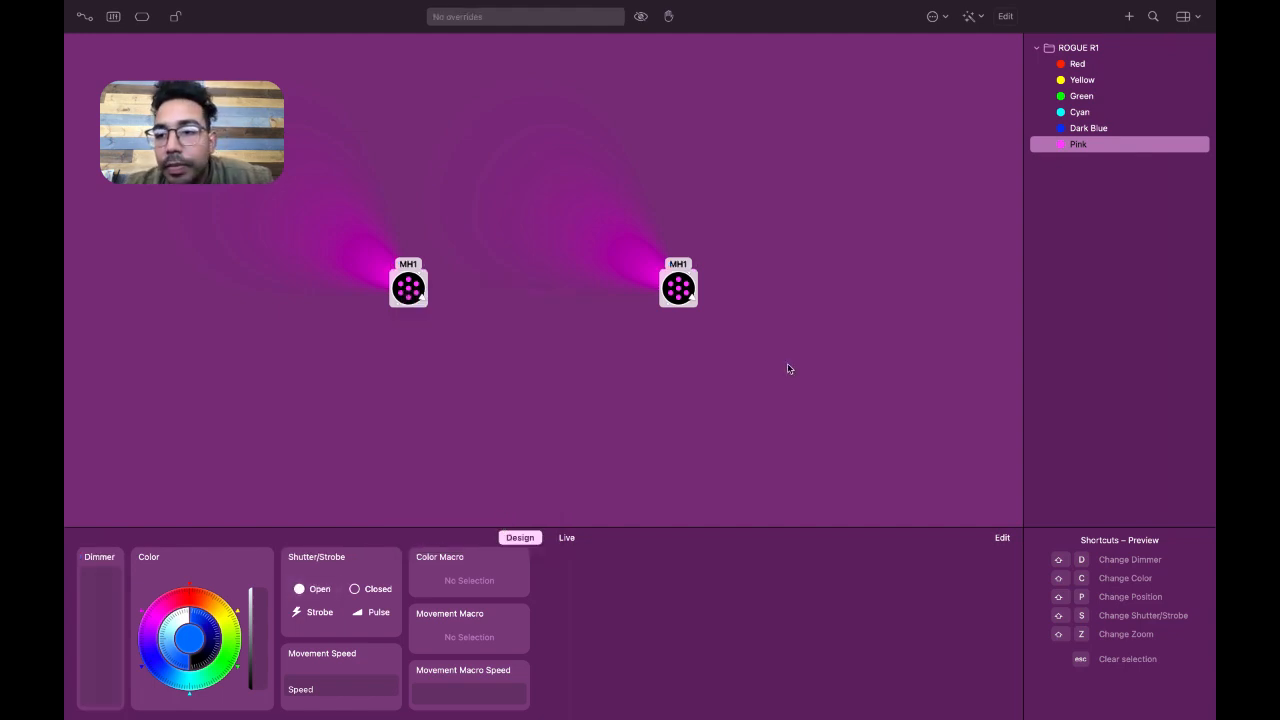
{"action": "key", "text": "Escape"}
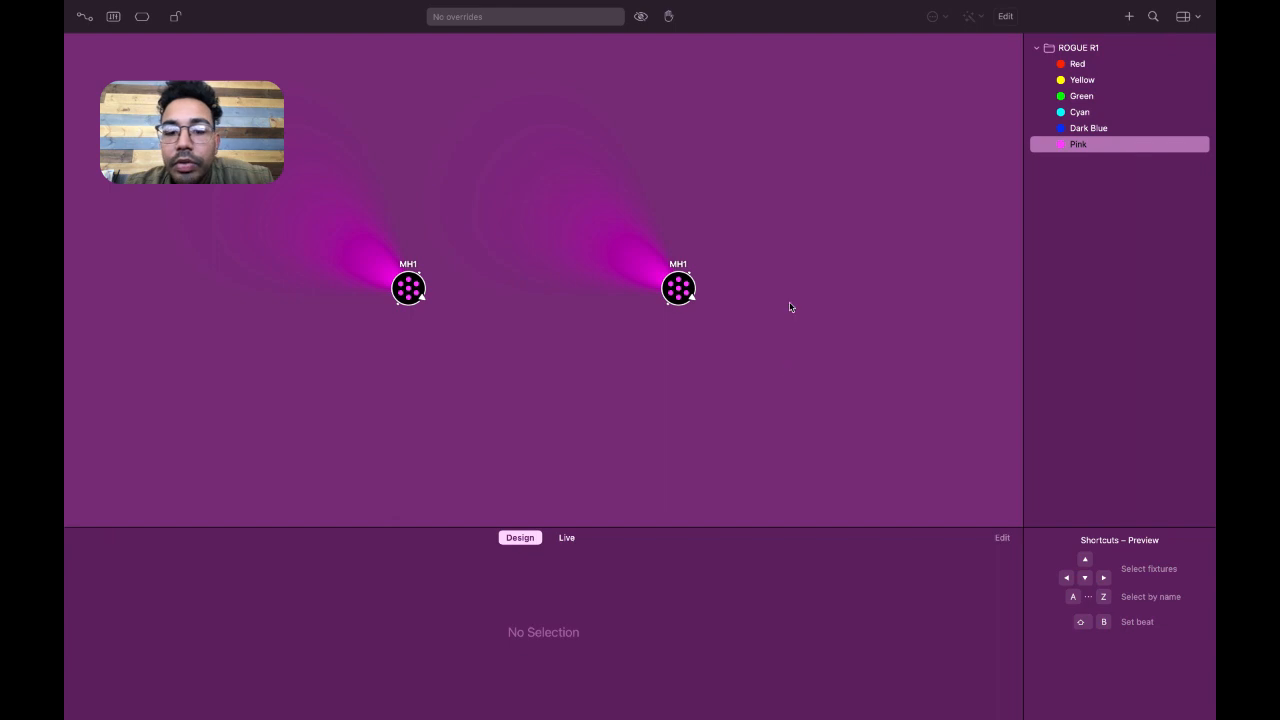
Create a new preset group named POSITIONS below the Pink preset
{"action": "left_click", "coordinate": [567, 538]}
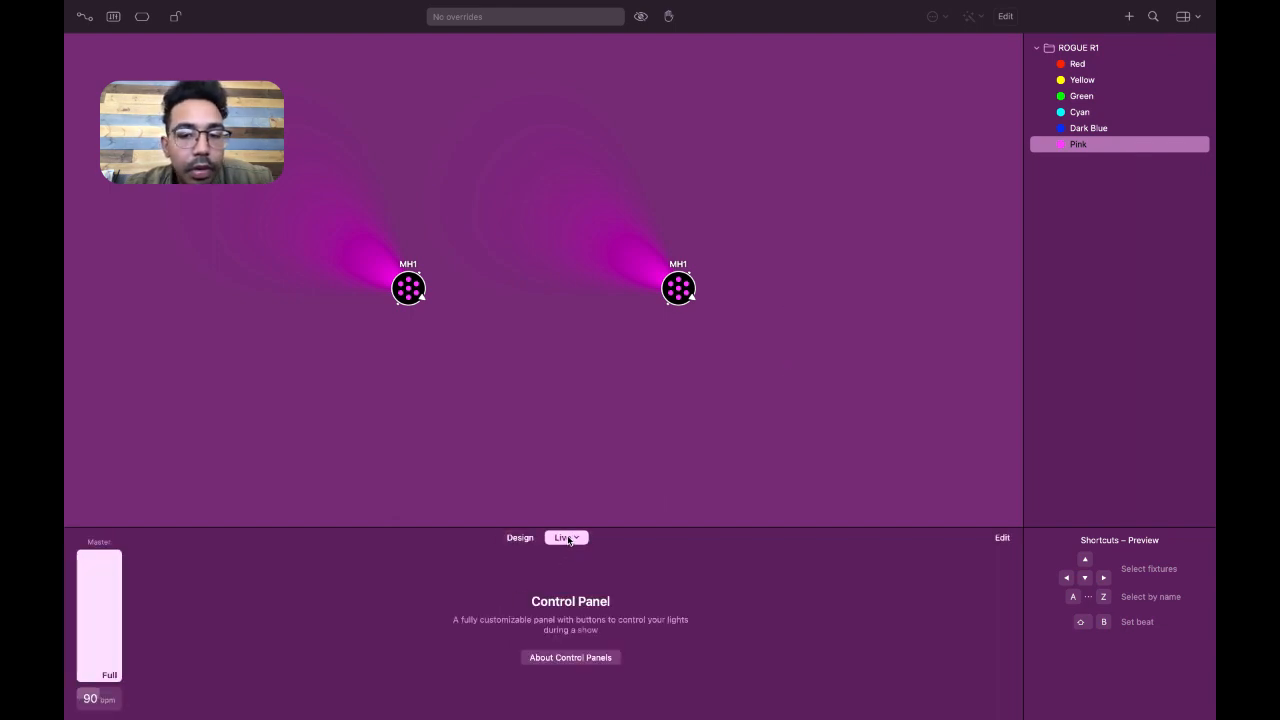
{"action": "right_click", "coordinate": [1086, 167]}
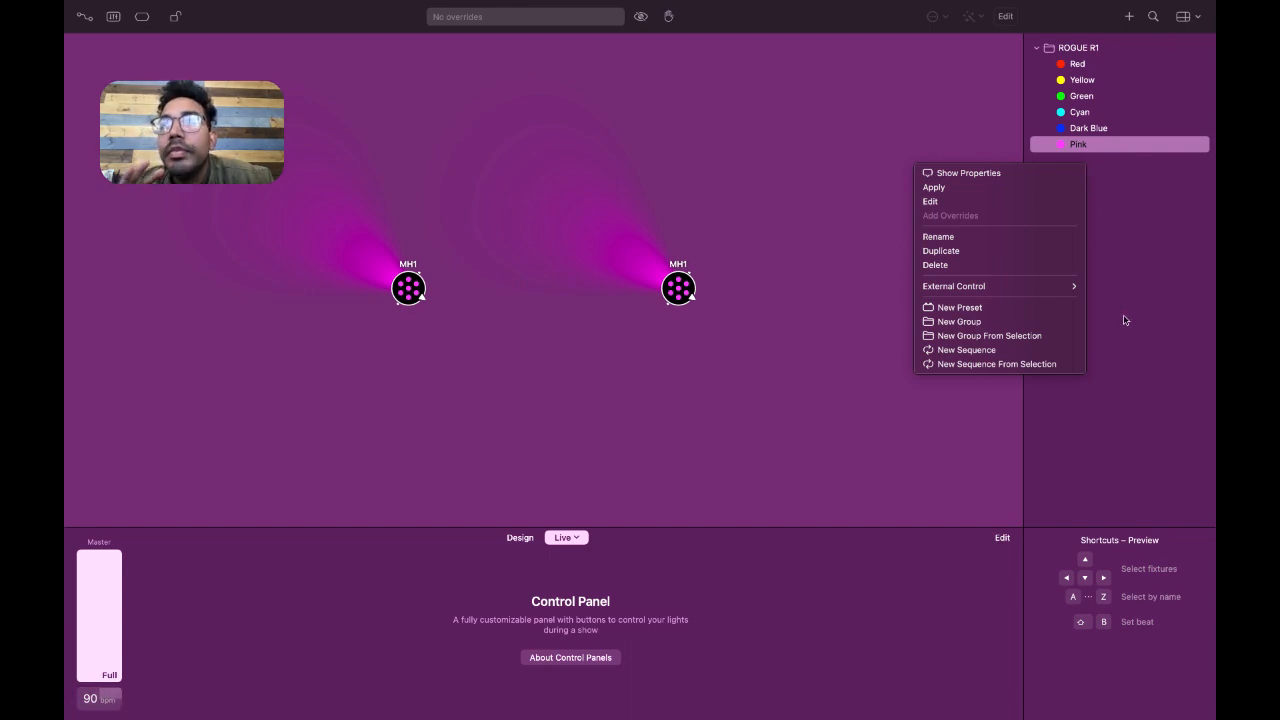
{"action": "left_click", "coordinate": [1062, 322]}
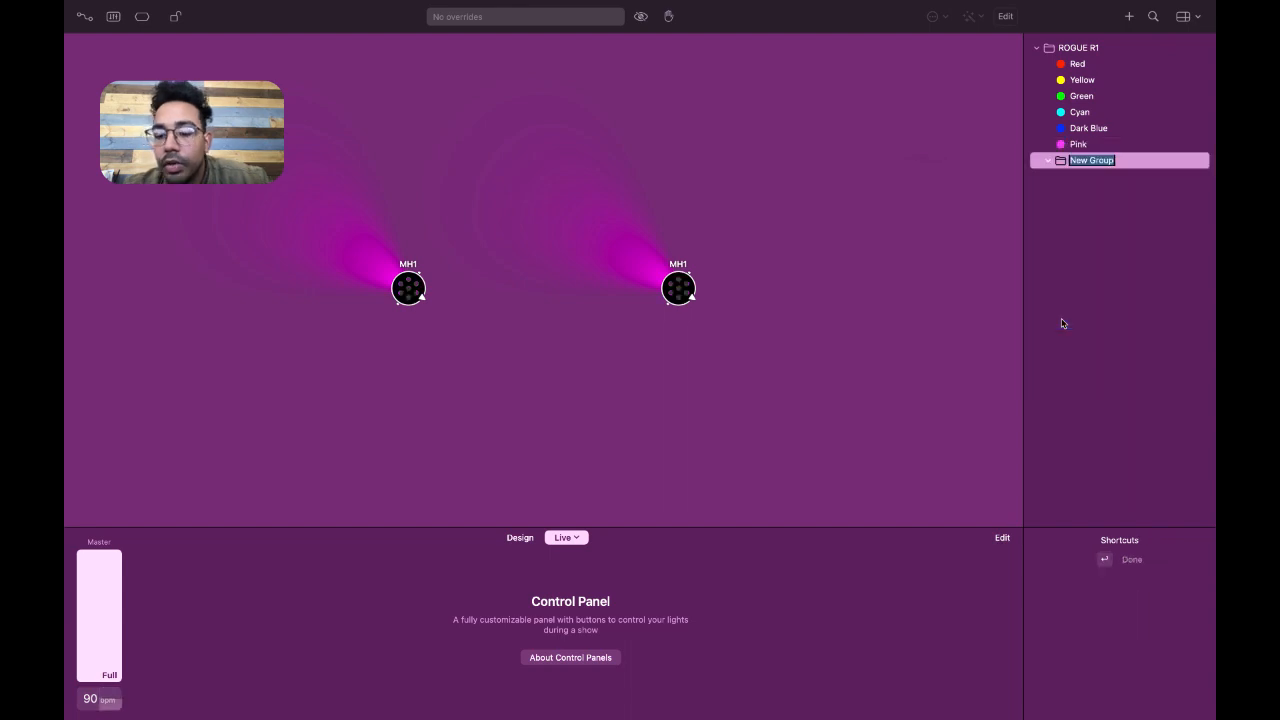
{"action": "type", "text": "POSITIONS"}
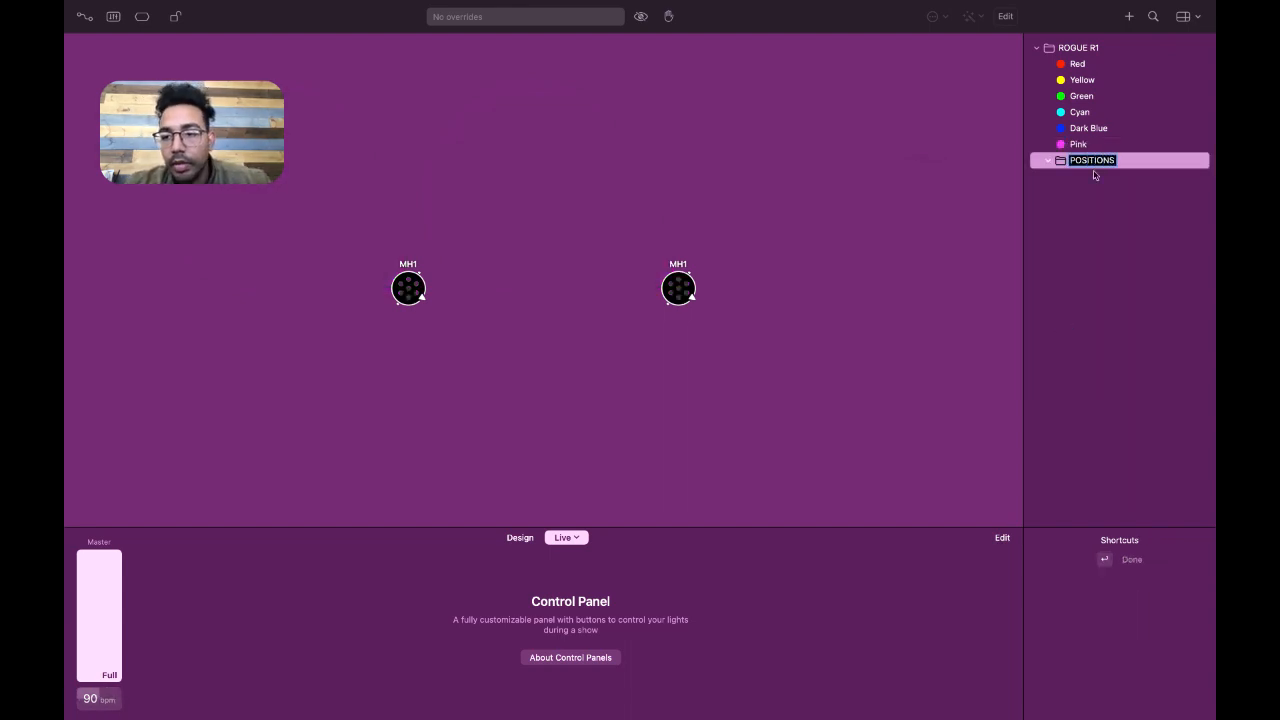
{"action": "key", "text": "Return"}
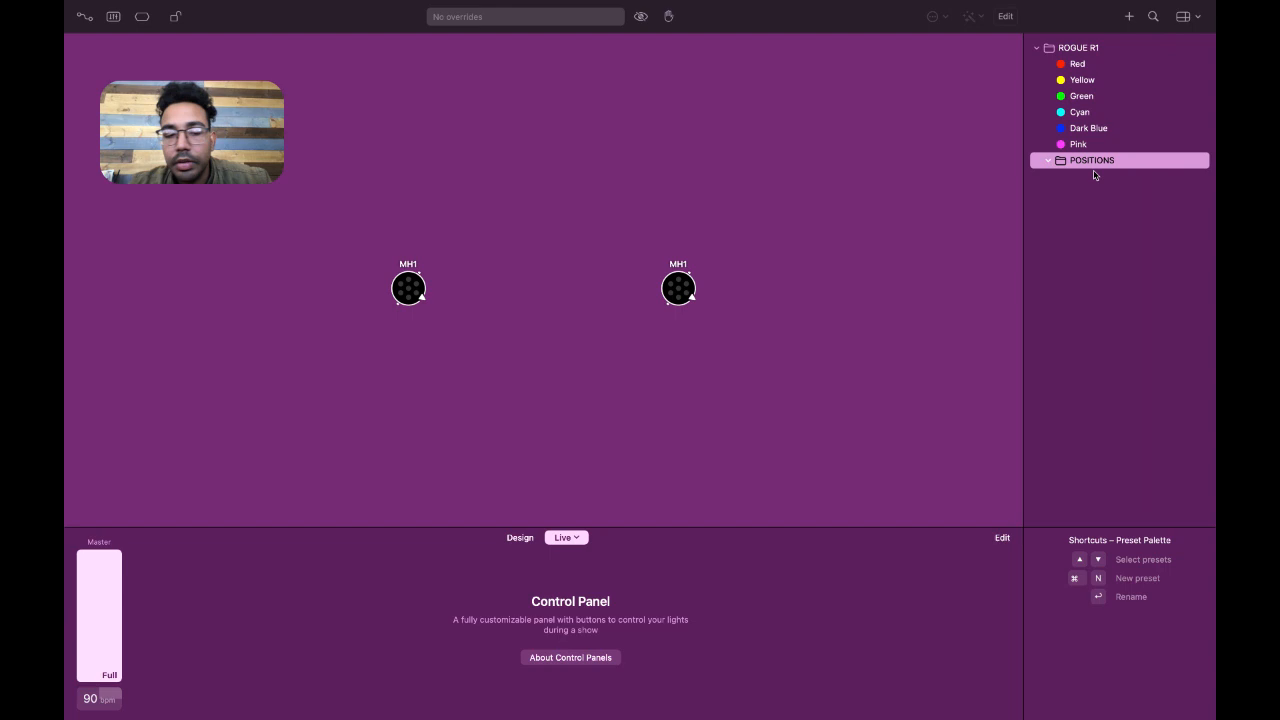
Edit the Red preset for both MH1 fixtures, drop the dimmer to off, raise it back to full, and update the preset
{"action": "left_click_drag", "start_coordinate": [741, 291], "coordinate": [378, 294]}
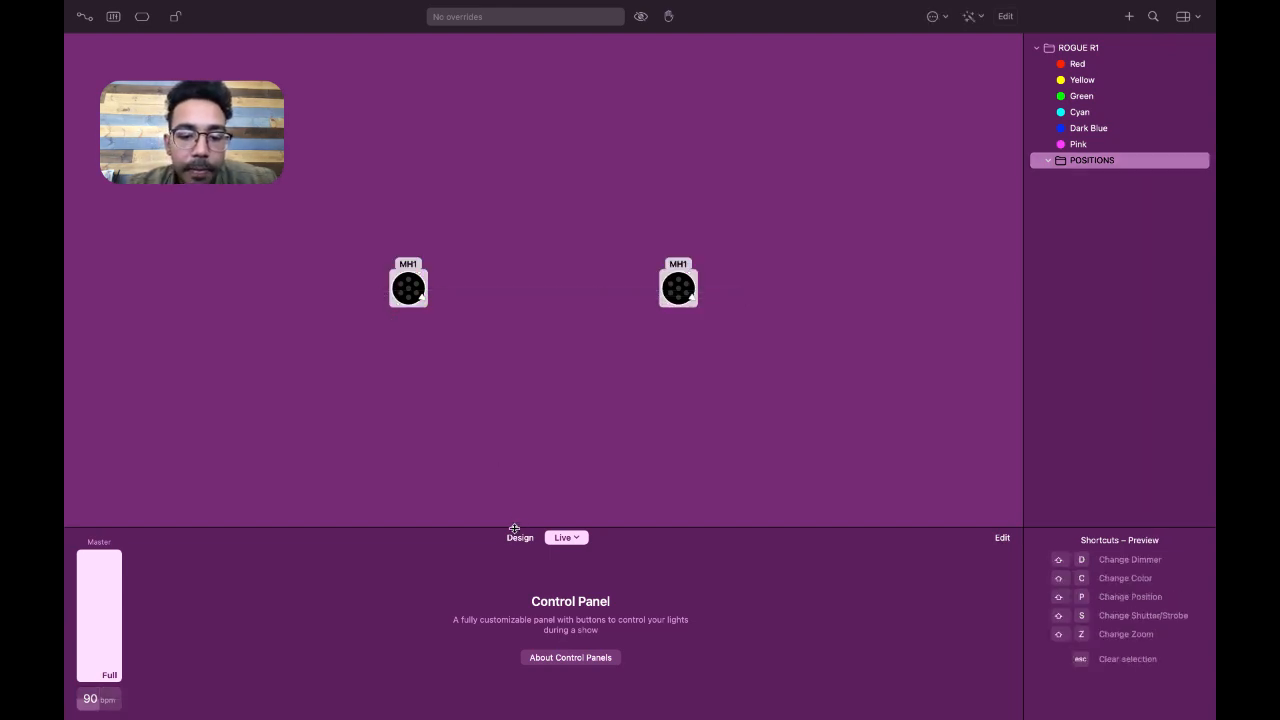
{"action": "left_click", "coordinate": [519, 539]}
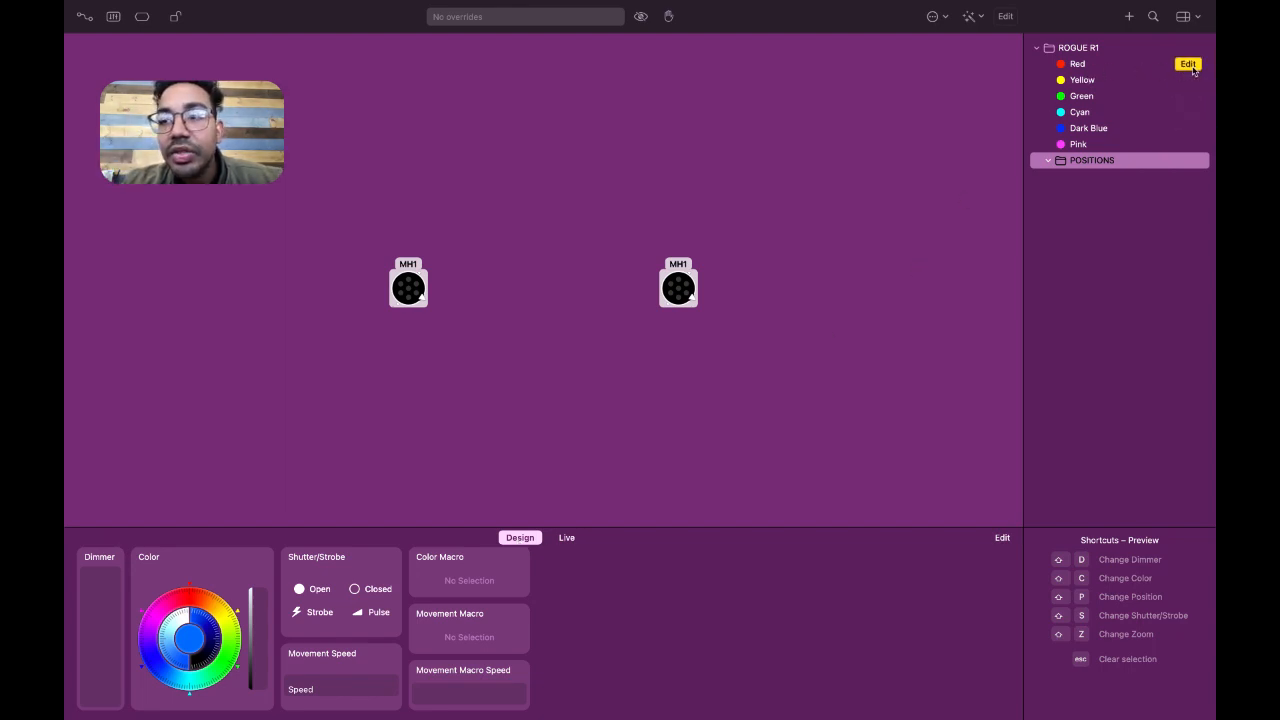
{"action": "left_click", "coordinate": [1190, 65]}
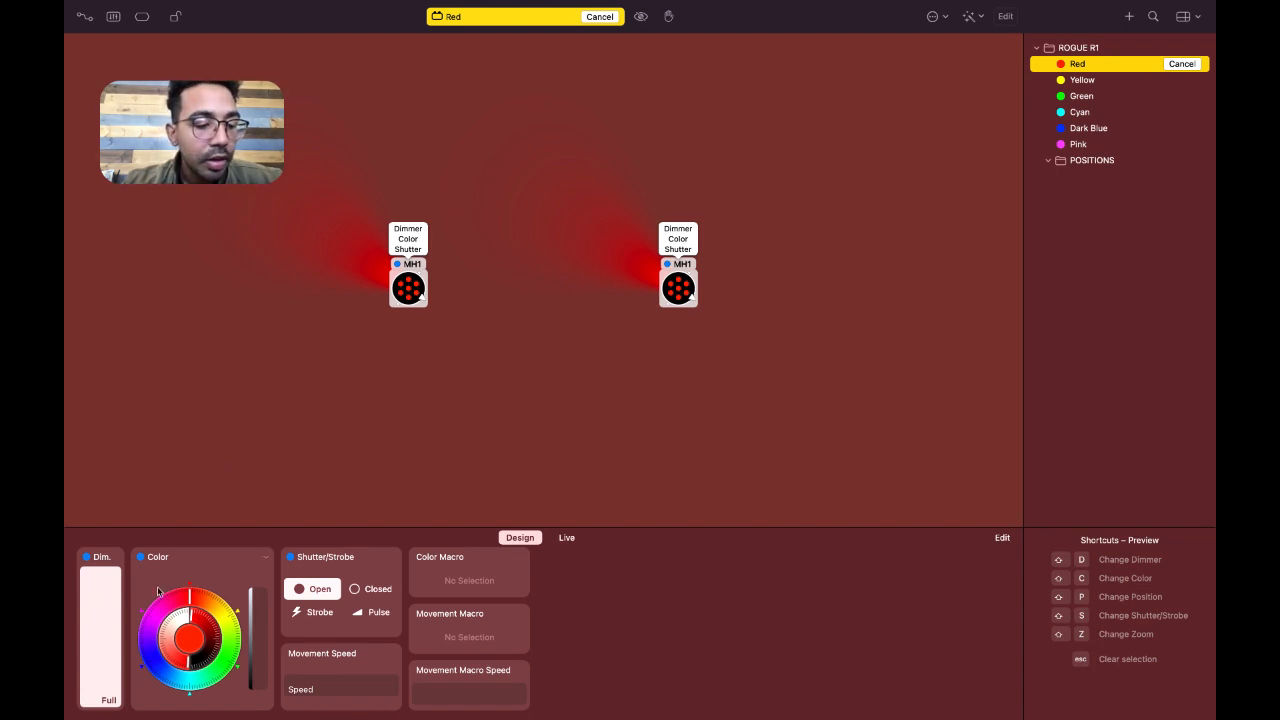
{"action": "left_click_drag", "start_coordinate": [116, 578], "coordinate": [121, 716]}
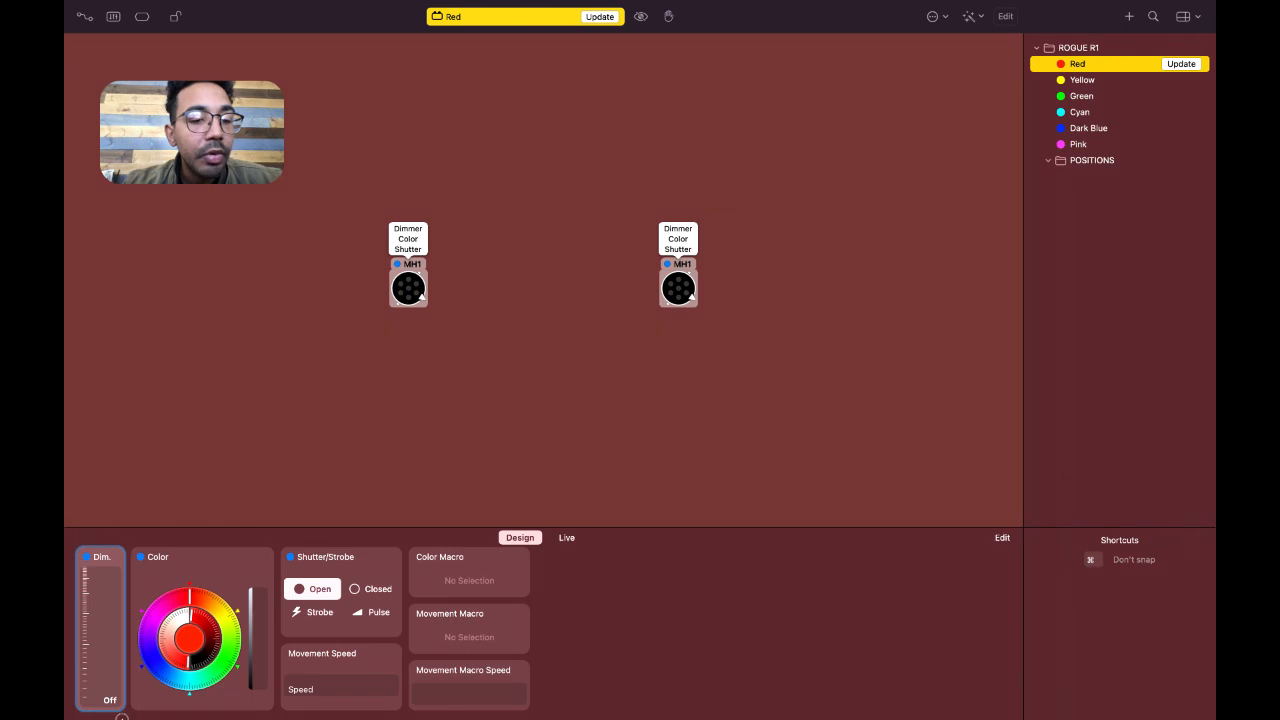
{"action": "mouse_move", "coordinate": [423, 230]}
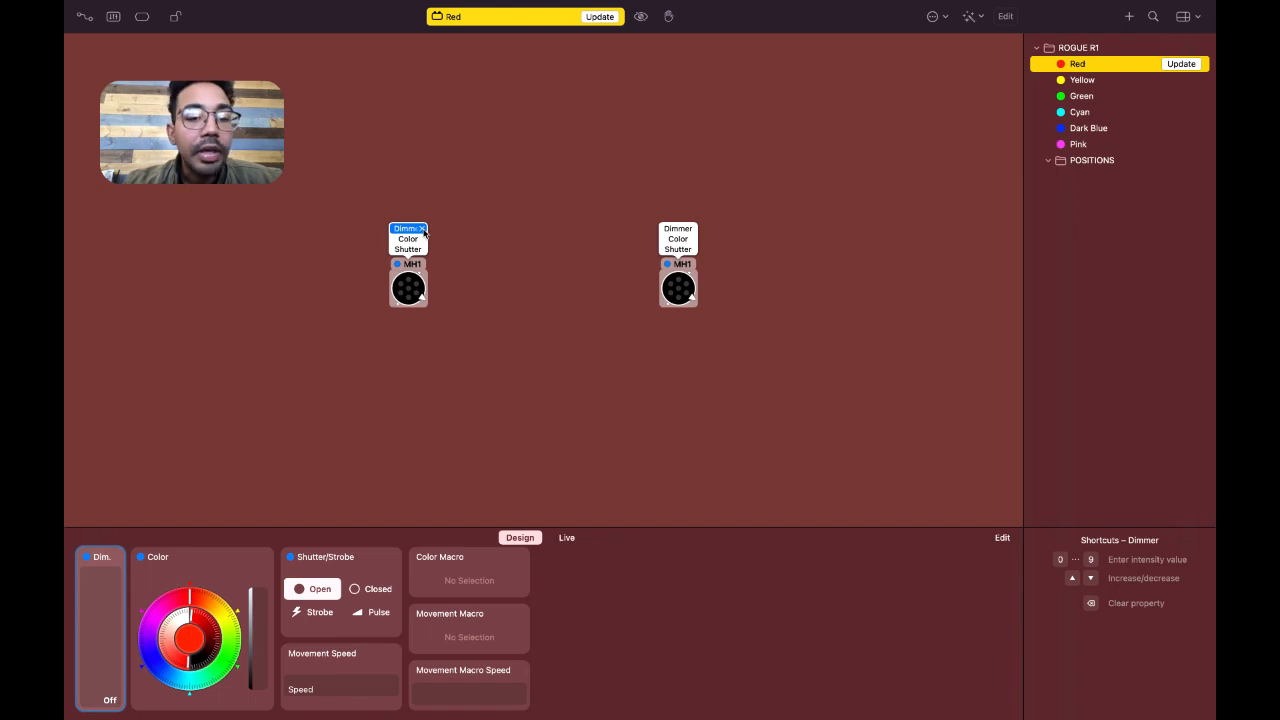
{"action": "left_click_drag", "start_coordinate": [115, 670], "coordinate": [117, 494]}
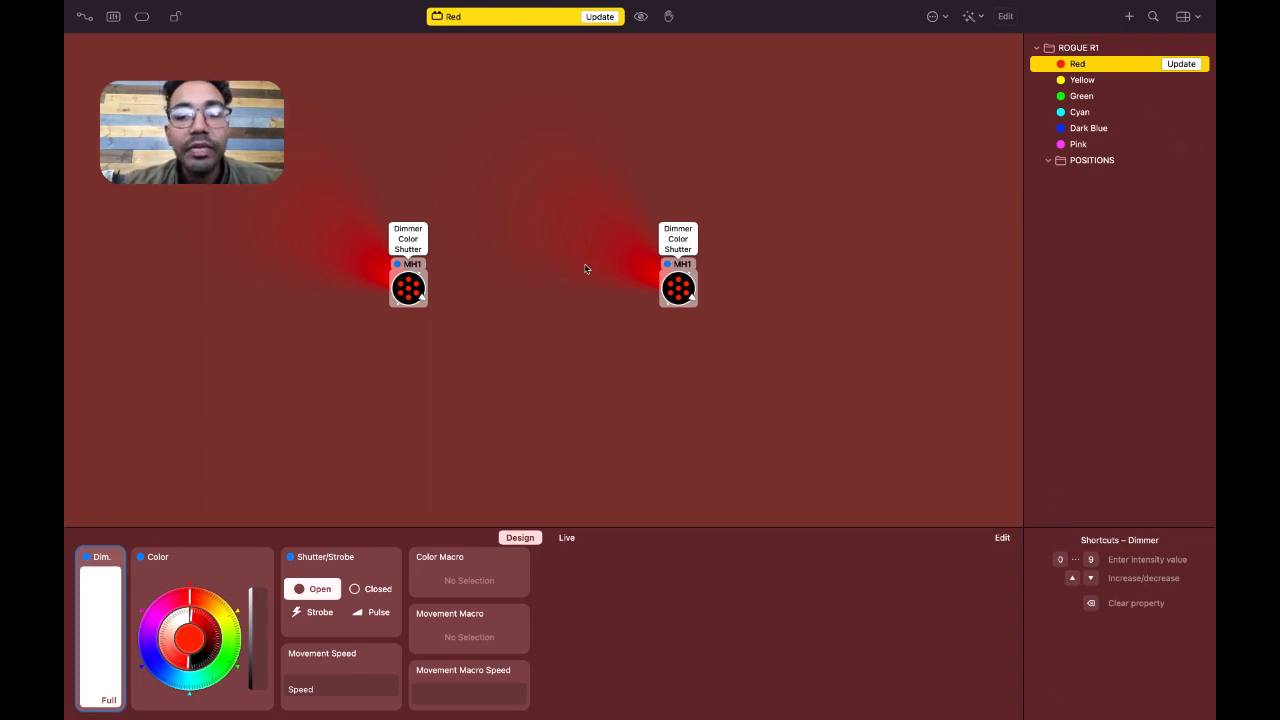
{"action": "left_click", "coordinate": [1181, 66]}
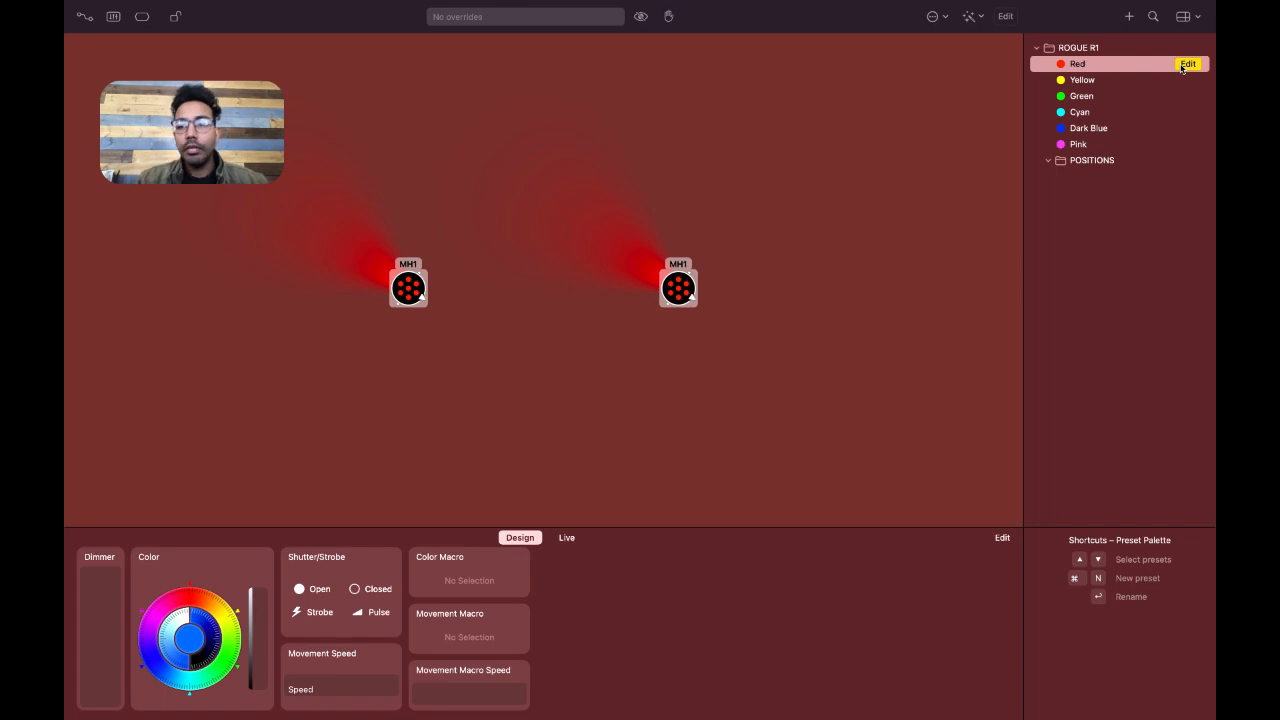
Override the dimmer of both fixtures to full on top of the Red preset, and deselect the fixtures
{"action": "left_click_drag", "start_coordinate": [119, 666], "coordinate": [123, 524]}
{"action": "left_click", "coordinate": [836, 436]}
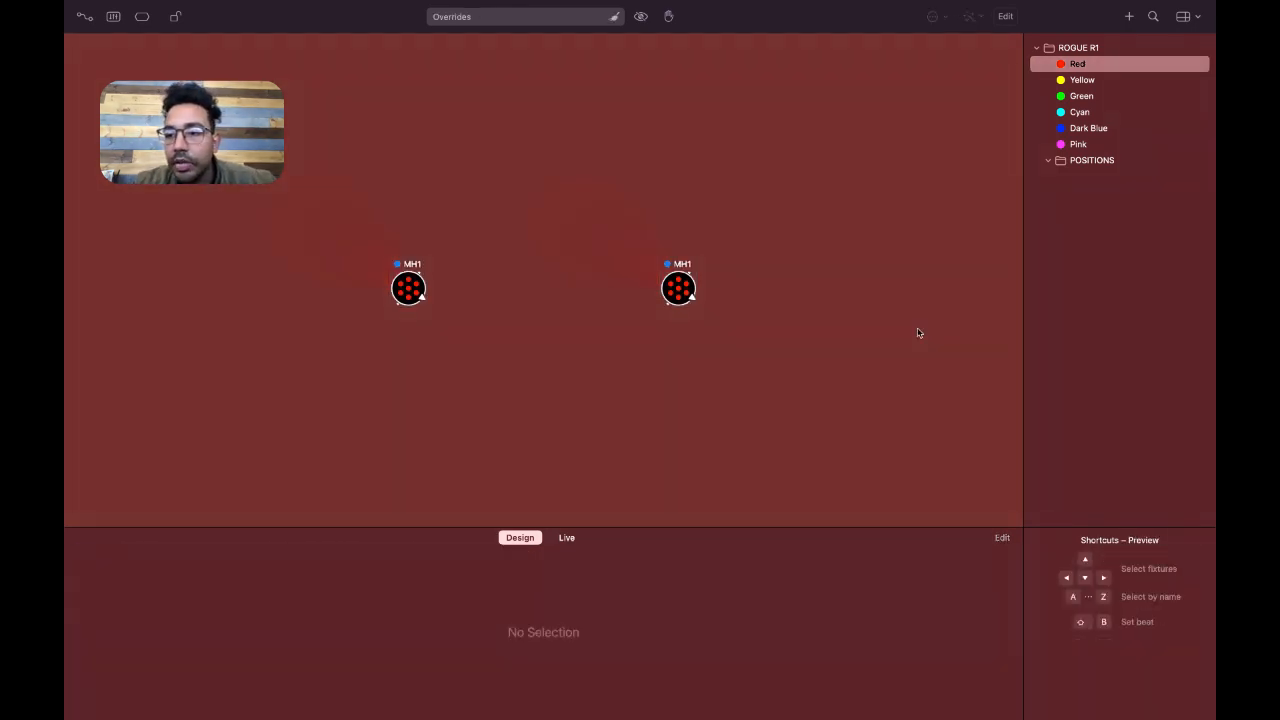
Select the POSITIONS group and clear the overridden properties of both MH1 fixtures
{"action": "left_click", "coordinate": [1094, 166]}
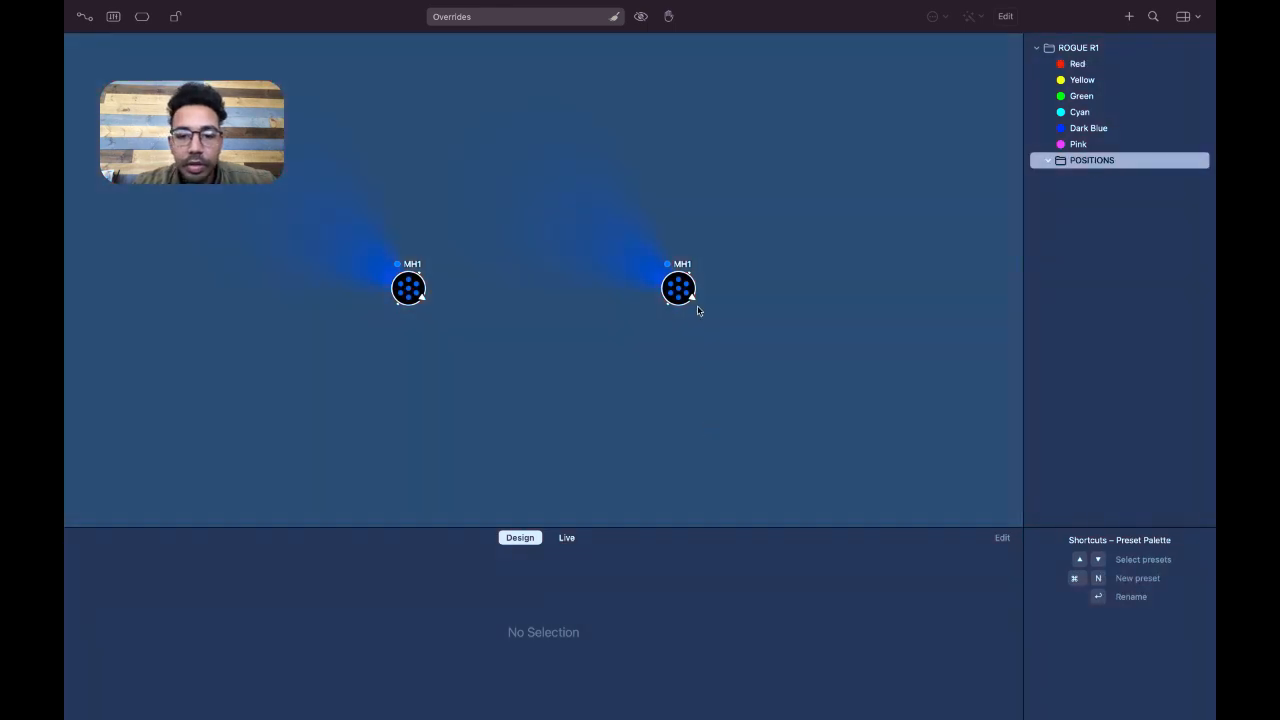
{"action": "left_click_drag", "start_coordinate": [734, 297], "coordinate": [398, 285]}
{"action": "right_click", "coordinate": [398, 285]}
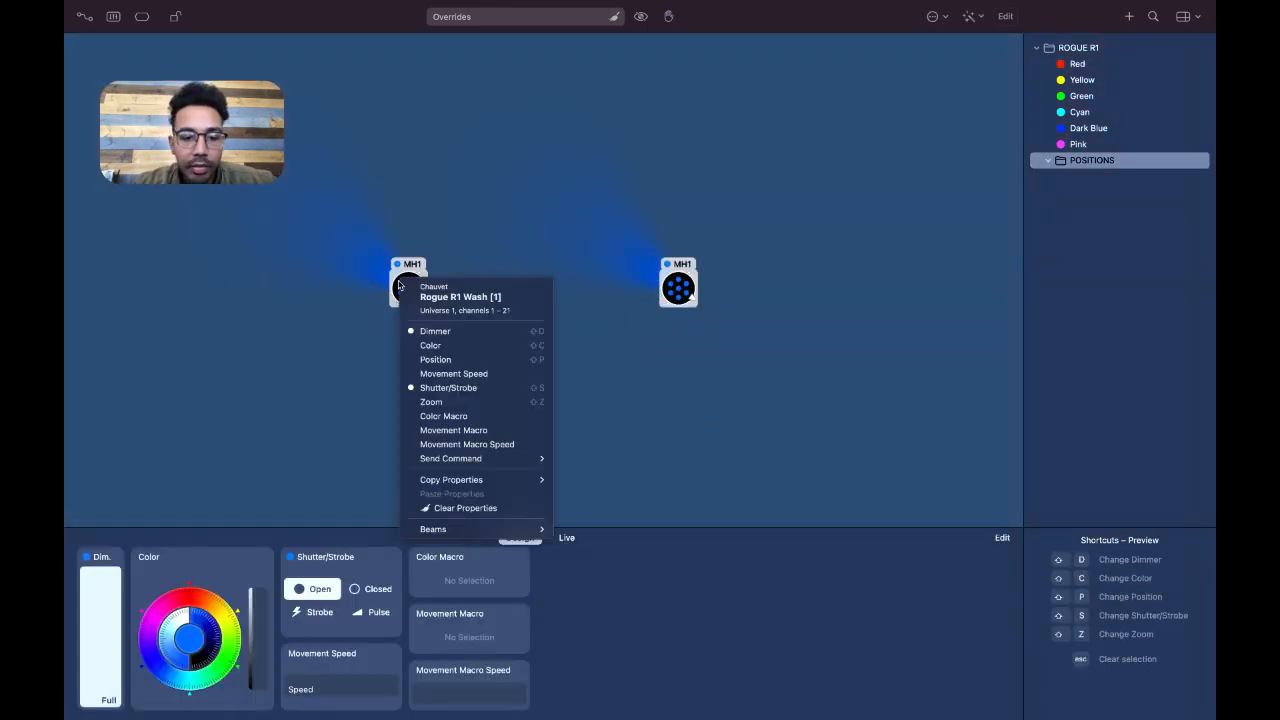
{"action": "left_click", "coordinate": [473, 509]}
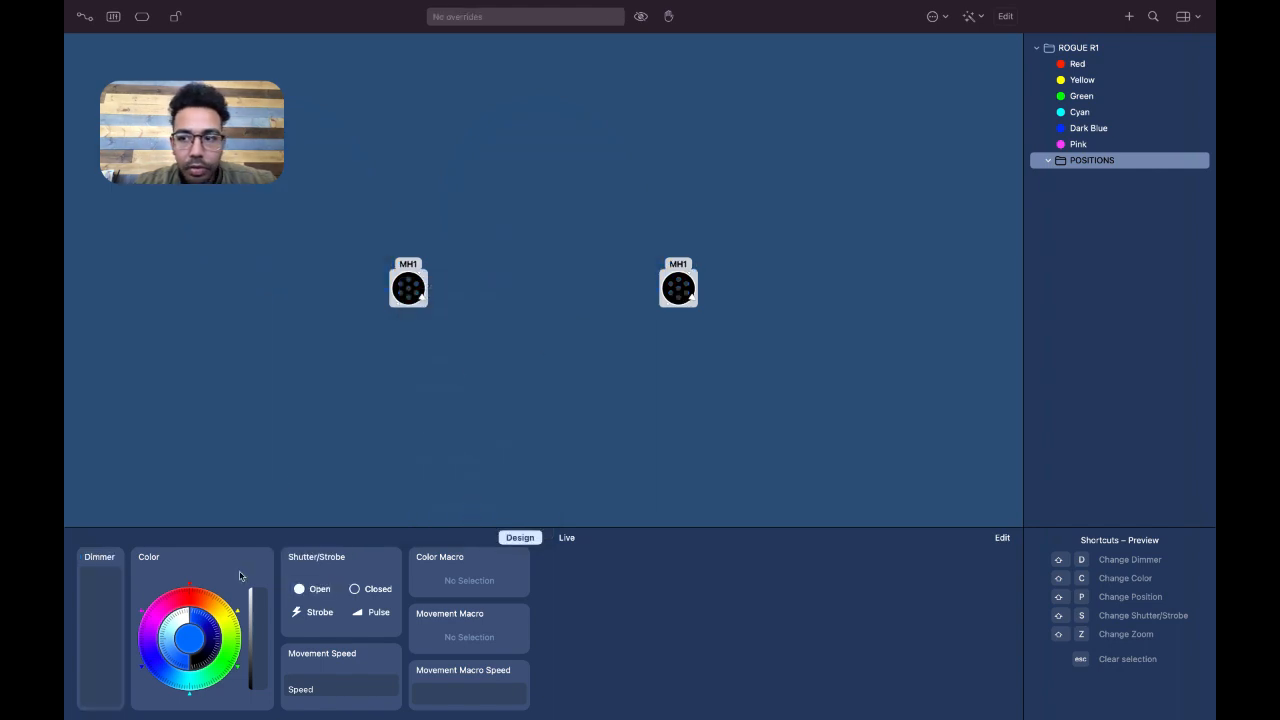
Raise the dimmer of both MH1 fixtures to full, add the Triangle Small position effect, and dismiss the path-editing hint
{"action": "left_click_drag", "start_coordinate": [104, 695], "coordinate": [110, 544]}
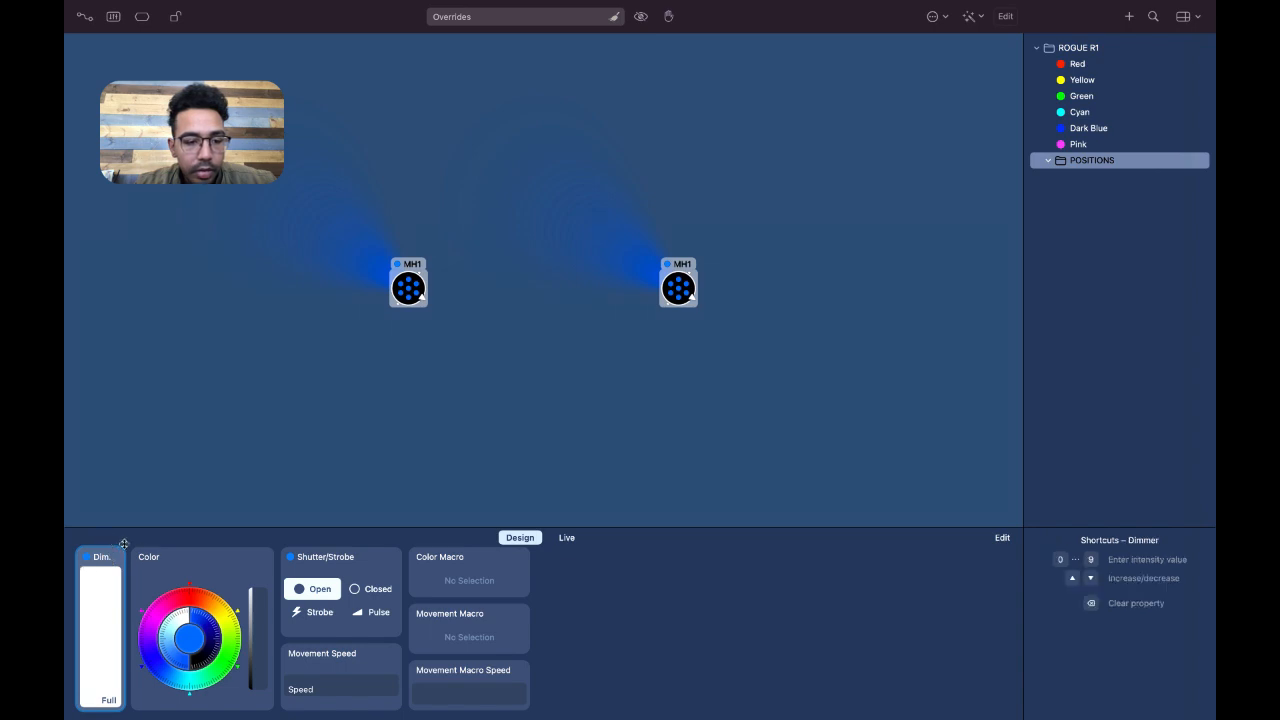
{"action": "left_click", "coordinate": [157, 560]}
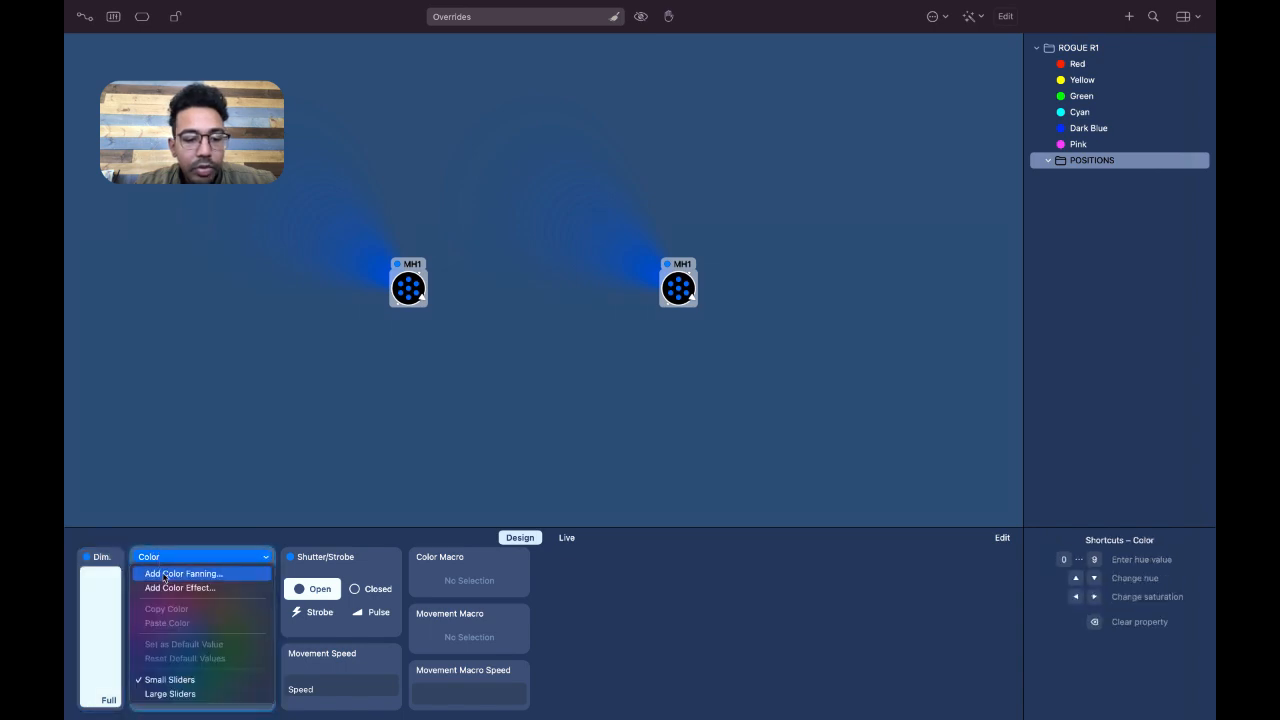
{"action": "left_click", "coordinate": [173, 589]}
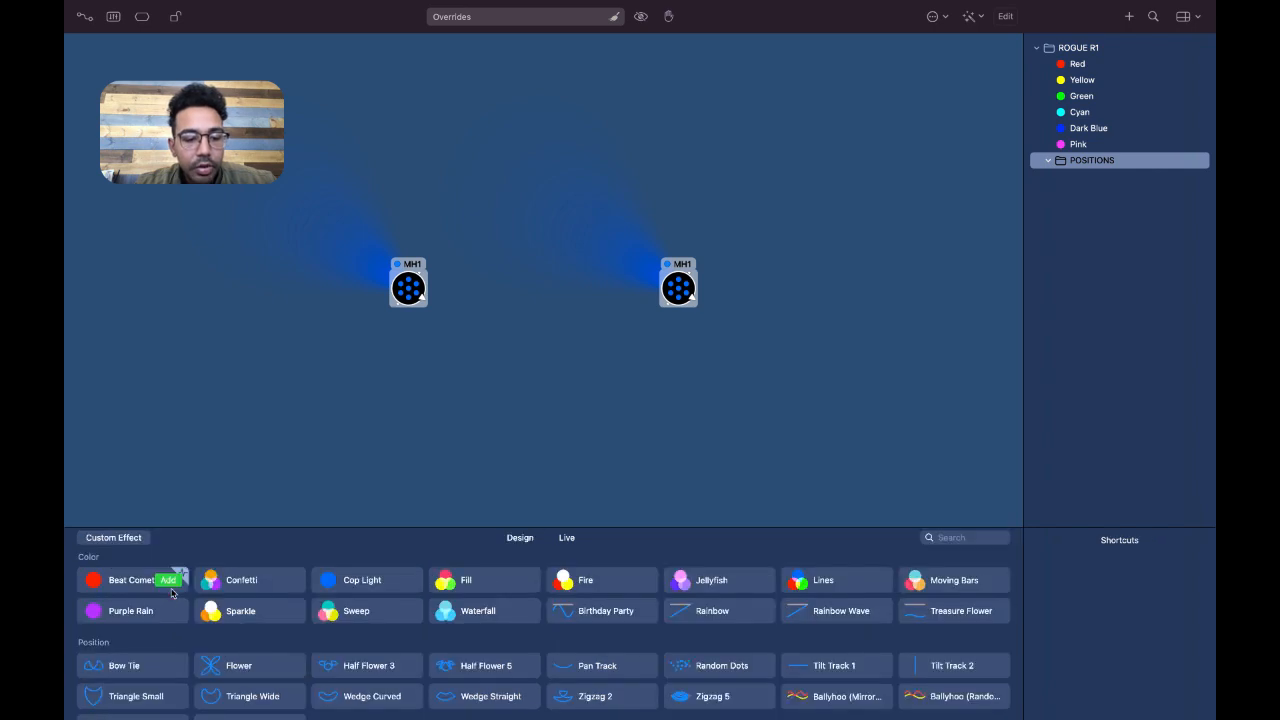
{"action": "scroll", "coordinate": [171, 593], "scroll_direction": "down", "scroll_amount": 3}
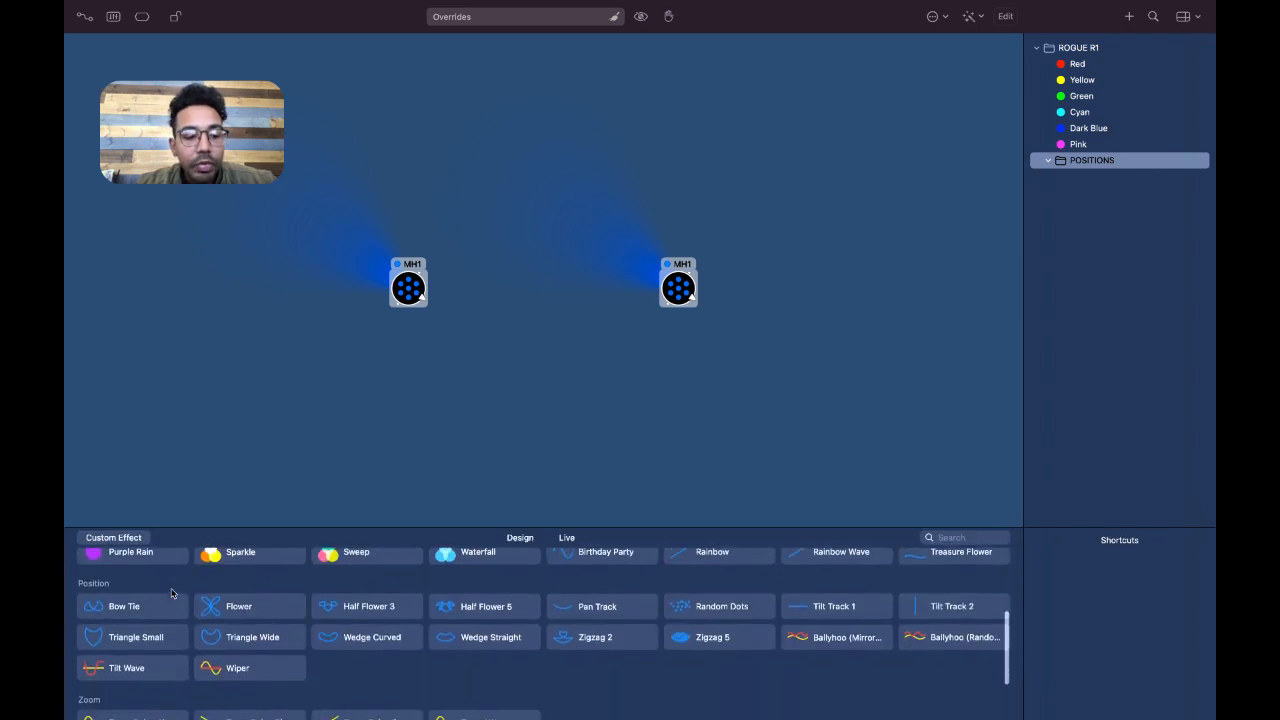
{"action": "mouse_move", "coordinate": [171, 593]}
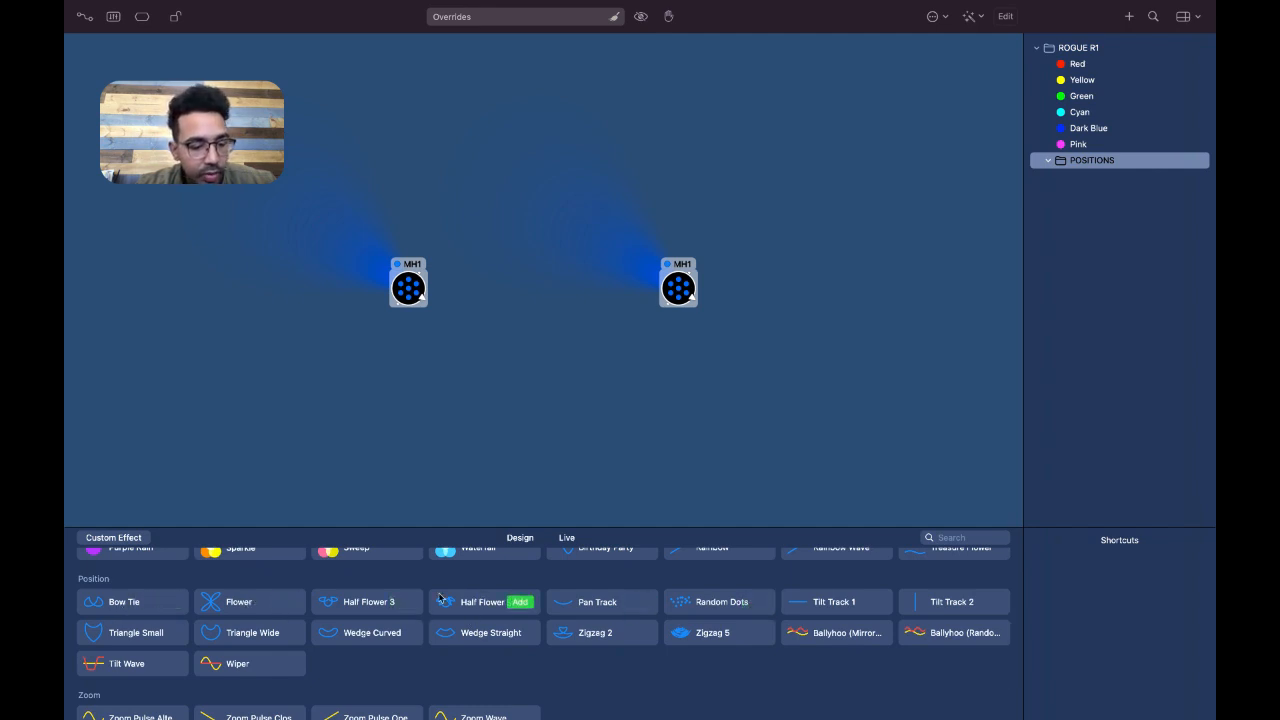
{"action": "scroll", "coordinate": [439, 598], "scroll_direction": "down", "scroll_amount": 4}
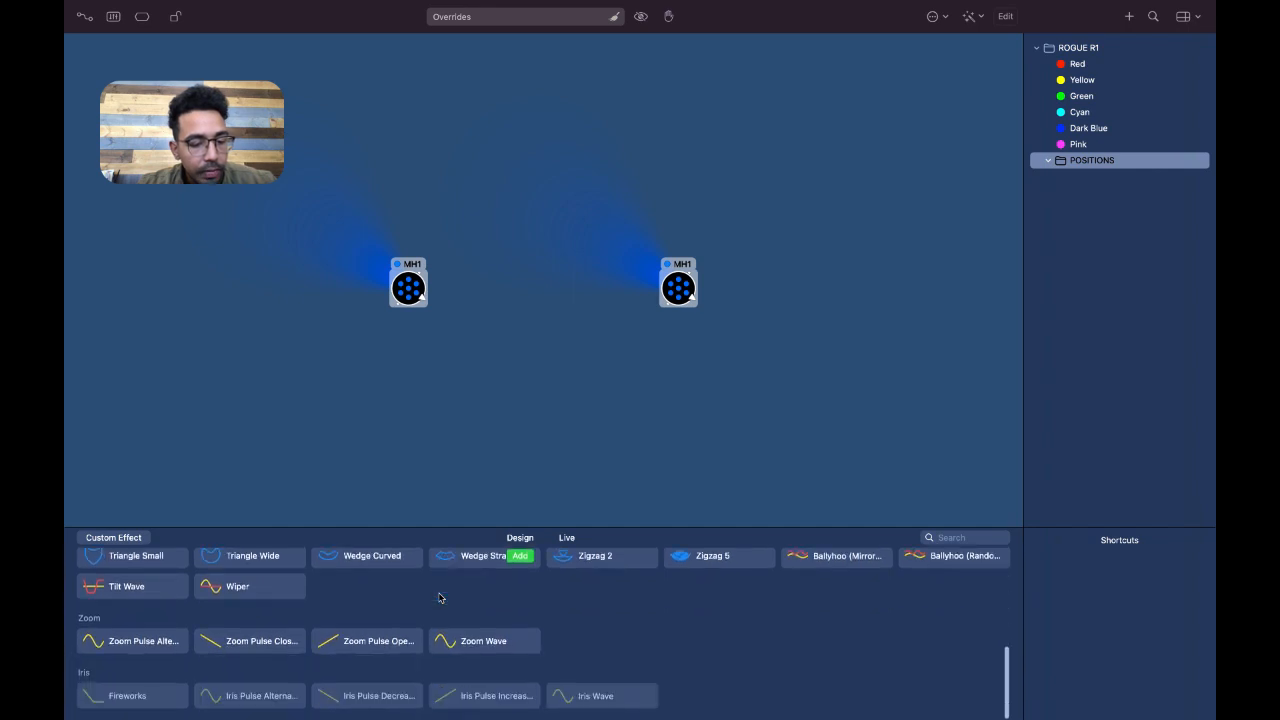
{"action": "scroll", "coordinate": [439, 598], "scroll_direction": "up", "scroll_amount": 2}
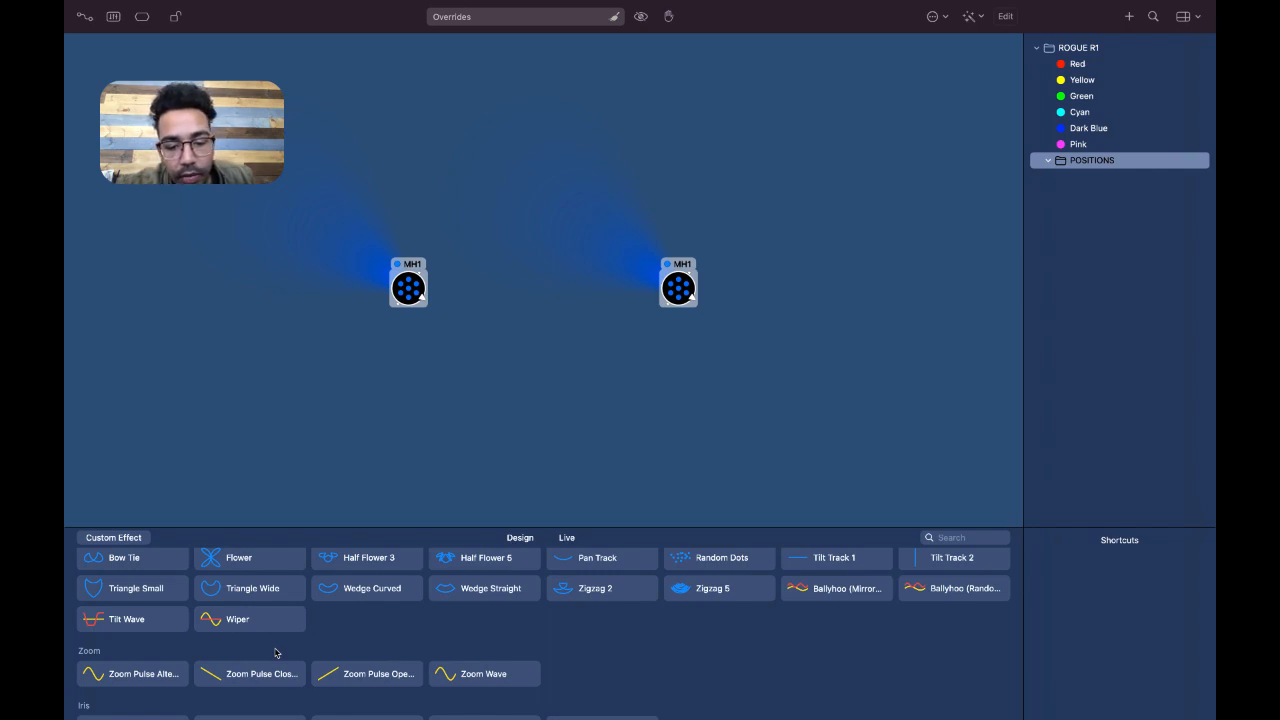
{"action": "mouse_move", "coordinate": [408, 684]}
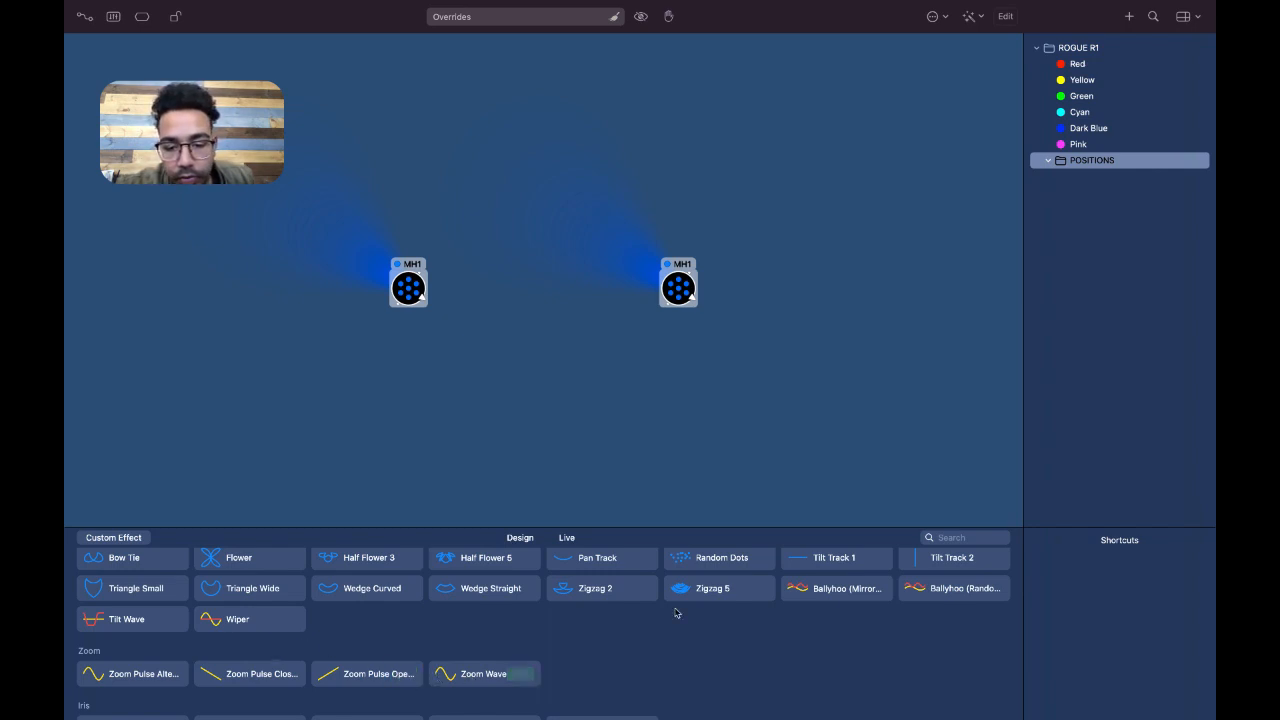
{"action": "scroll", "coordinate": [675, 612], "scroll_direction": "up", "scroll_amount": 1}
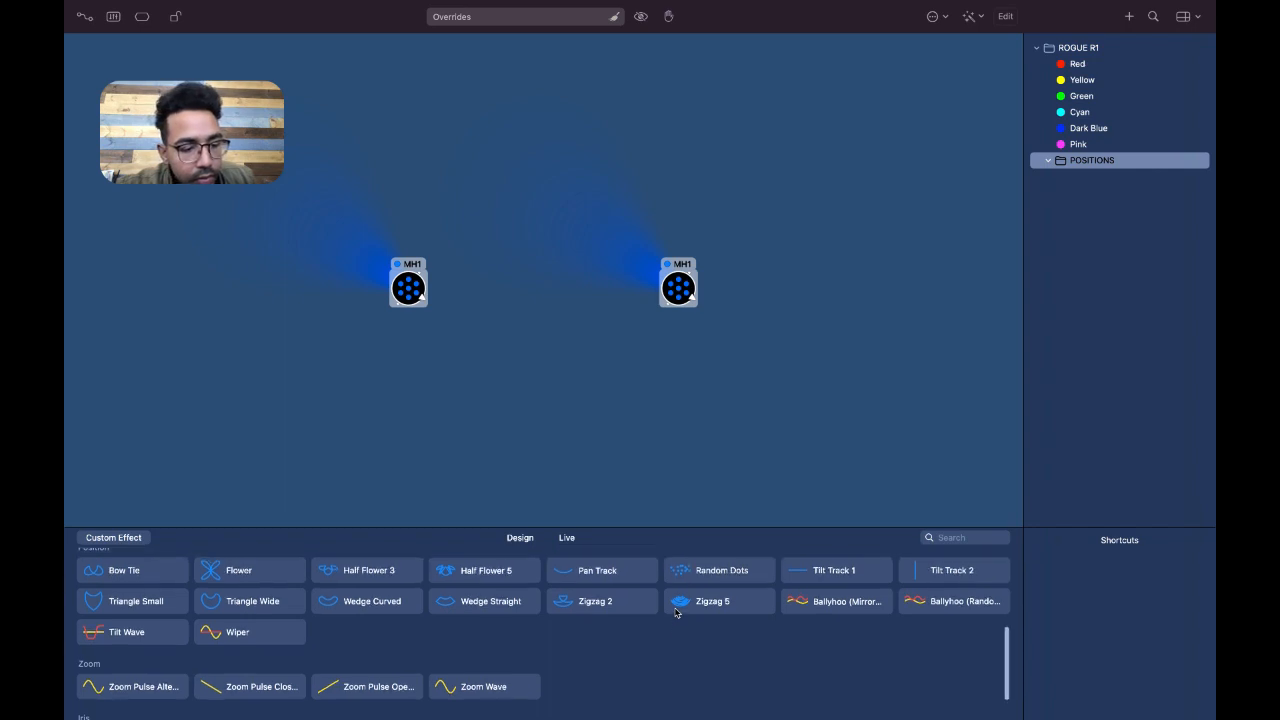
{"action": "mouse_move", "coordinate": [262, 612]}
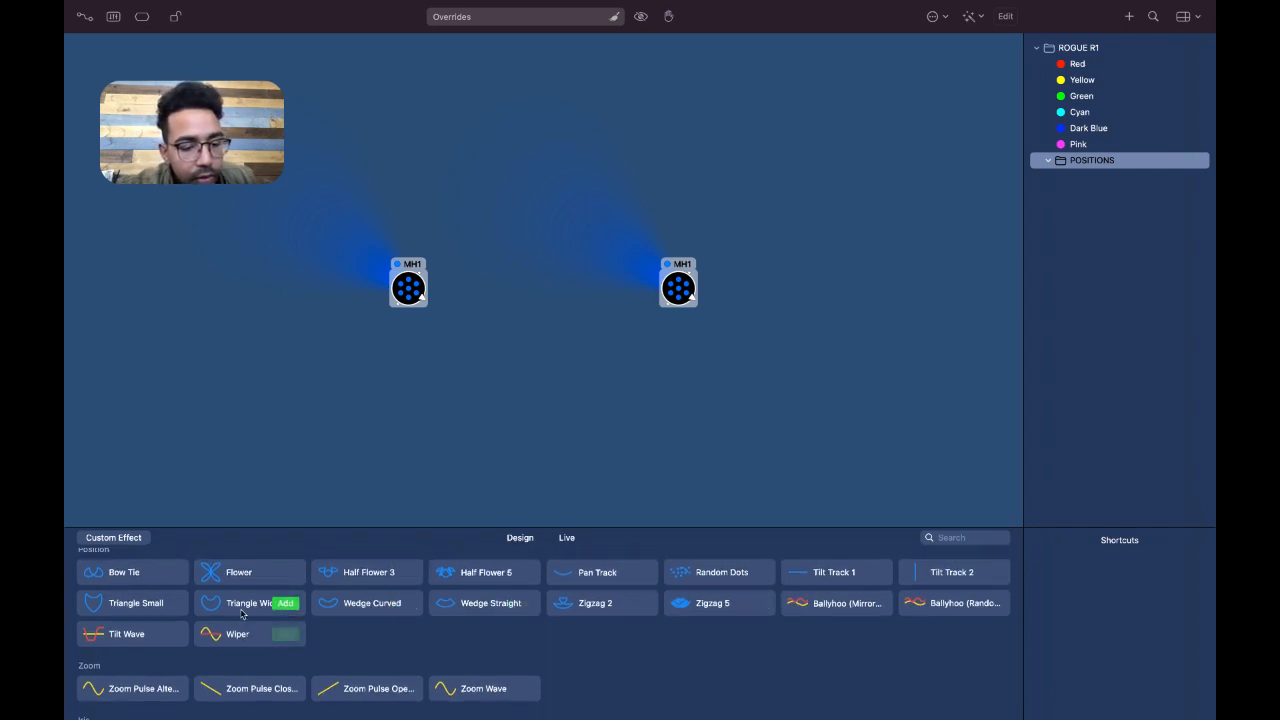
{"action": "mouse_move", "coordinate": [125, 607]}
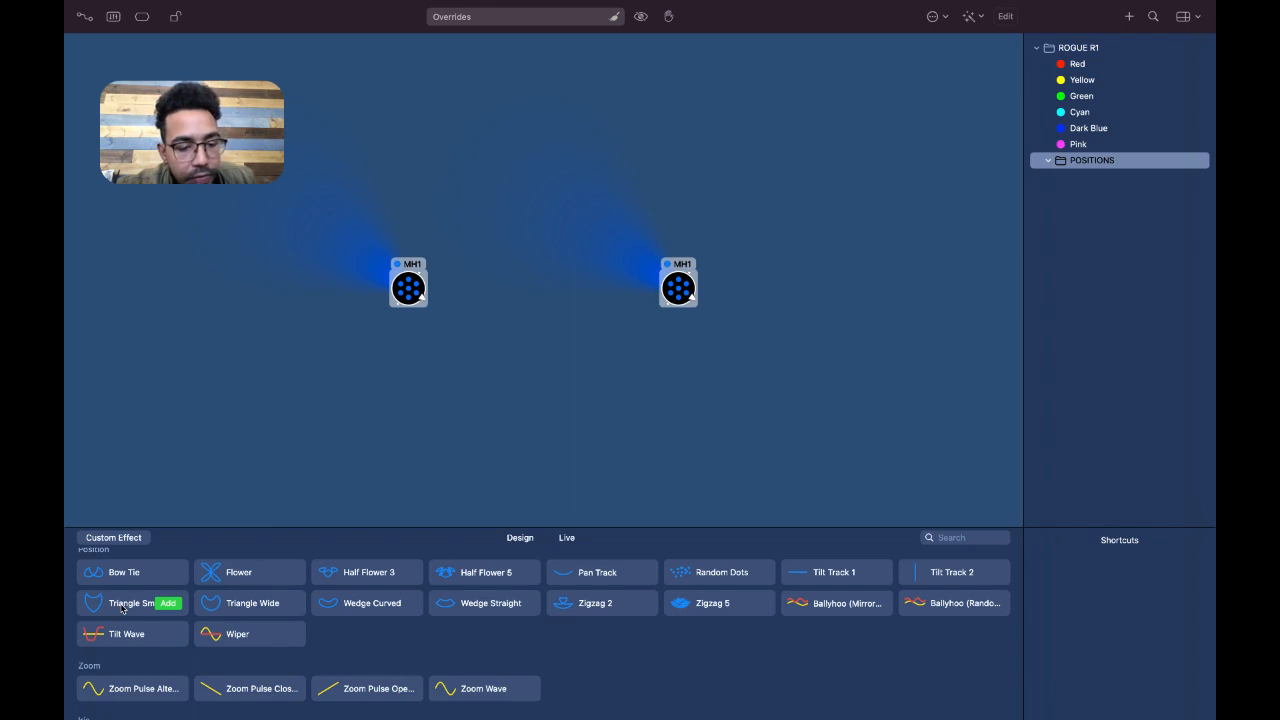
{"action": "left_click", "coordinate": [164, 604]}
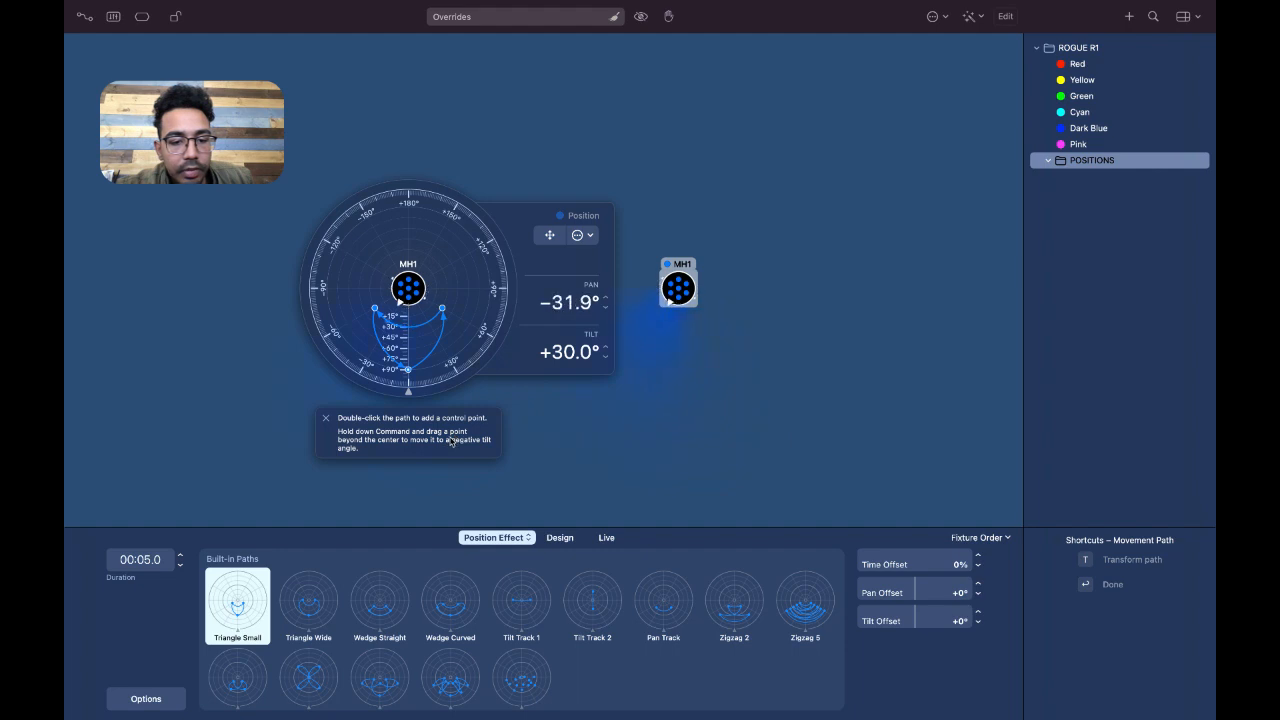
{"action": "left_click", "coordinate": [325, 418]}
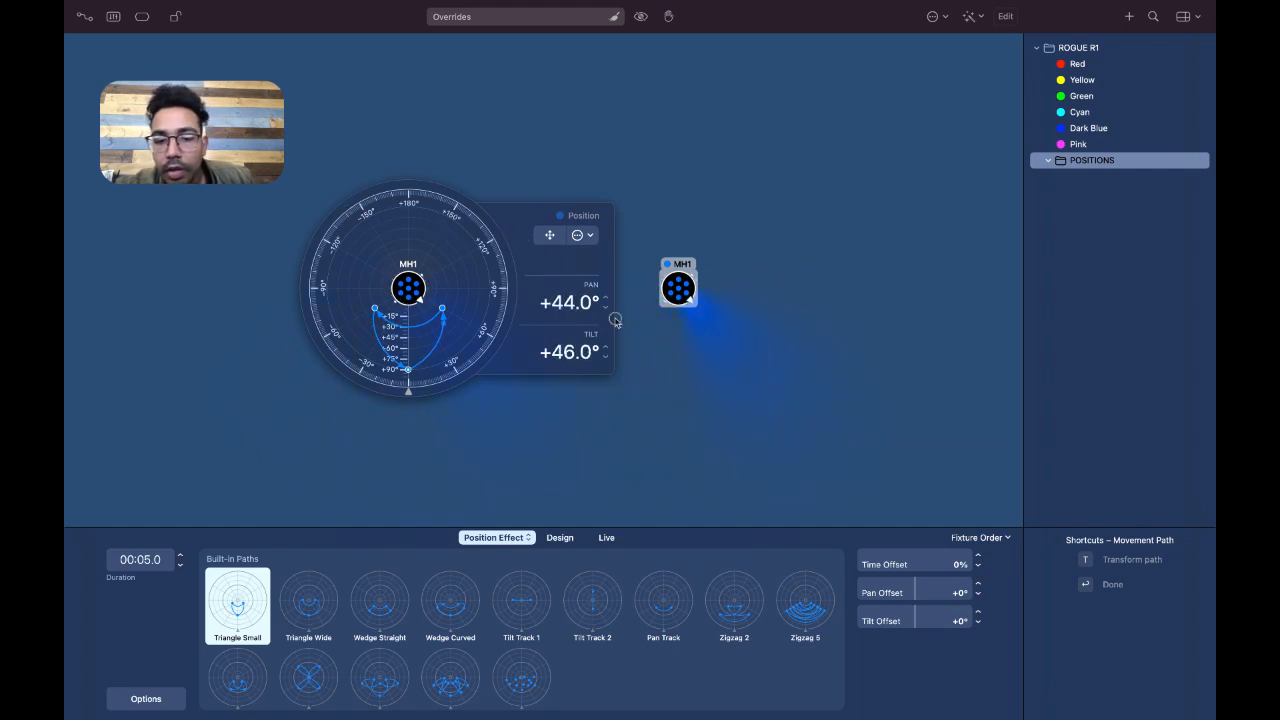
Close the position dial, narrow the zoom angle of both MH1 fixtures to 12°, and reselect both fixtures
{"action": "right_click", "coordinate": [679, 290]}
{"action": "left_click", "coordinate": [666, 384]}
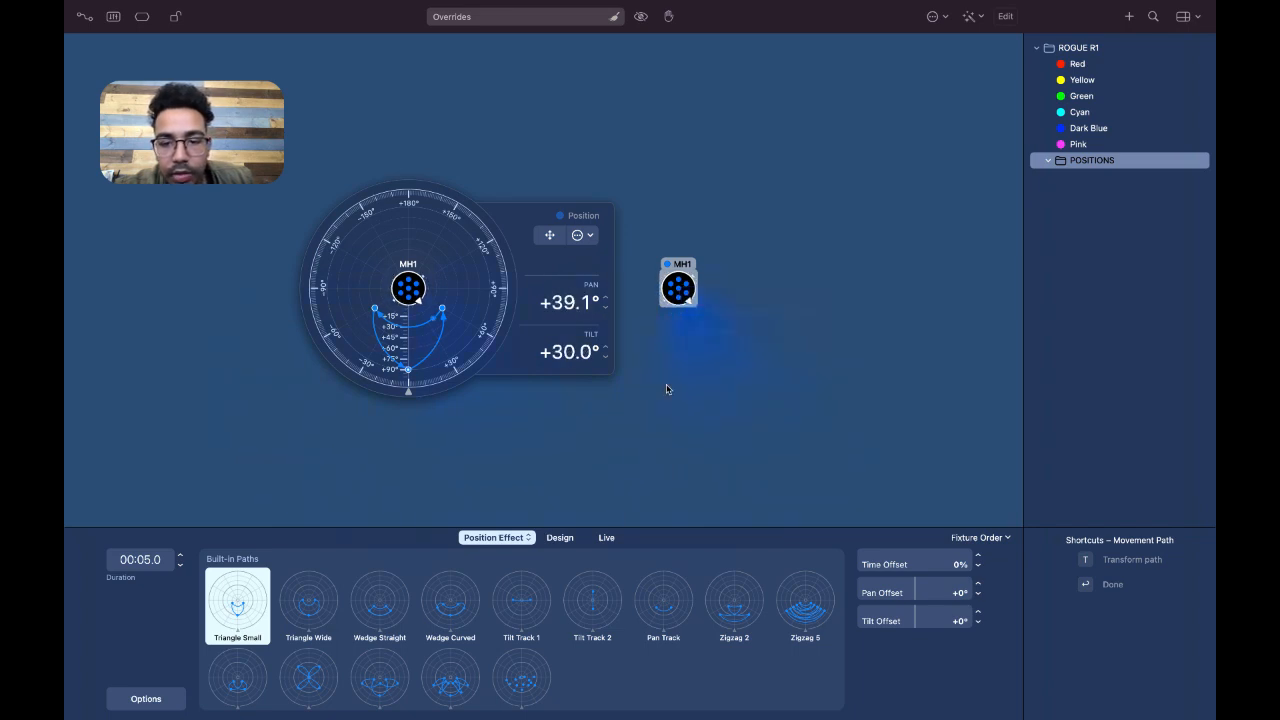
{"action": "left_click", "coordinate": [666, 384]}
{"action": "right_click", "coordinate": [678, 292]}
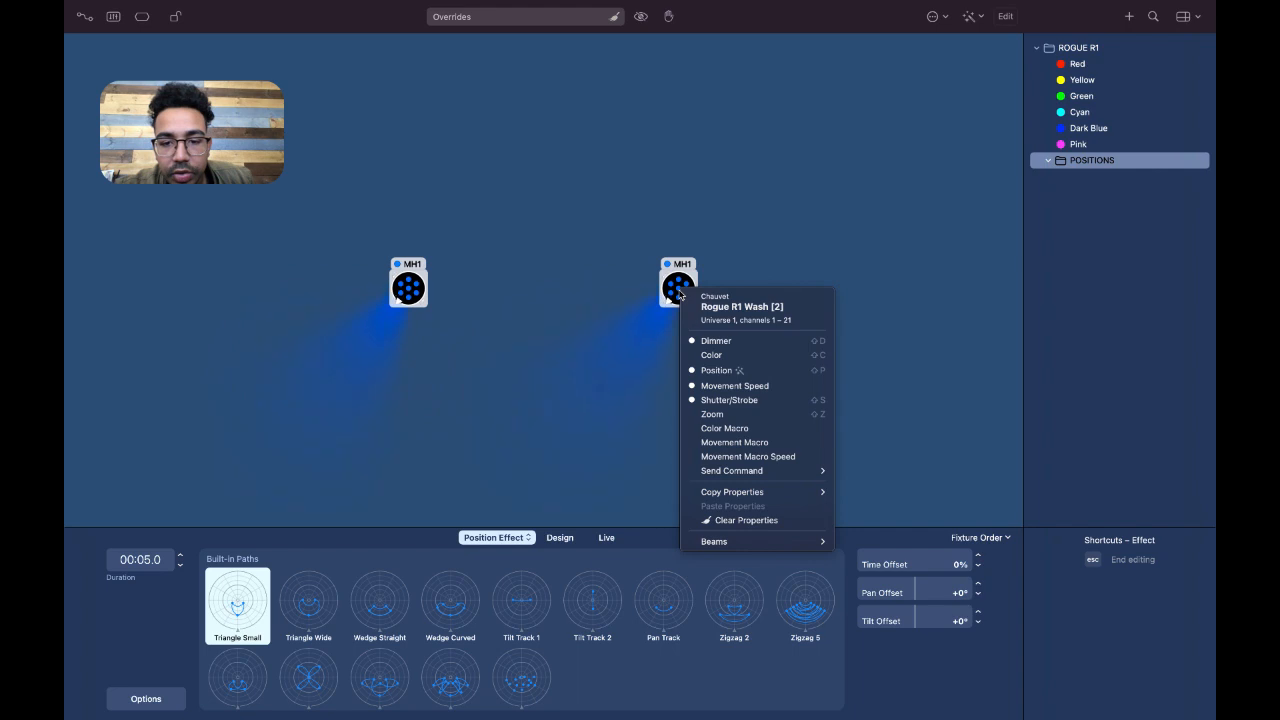
{"action": "left_click", "coordinate": [743, 414]}
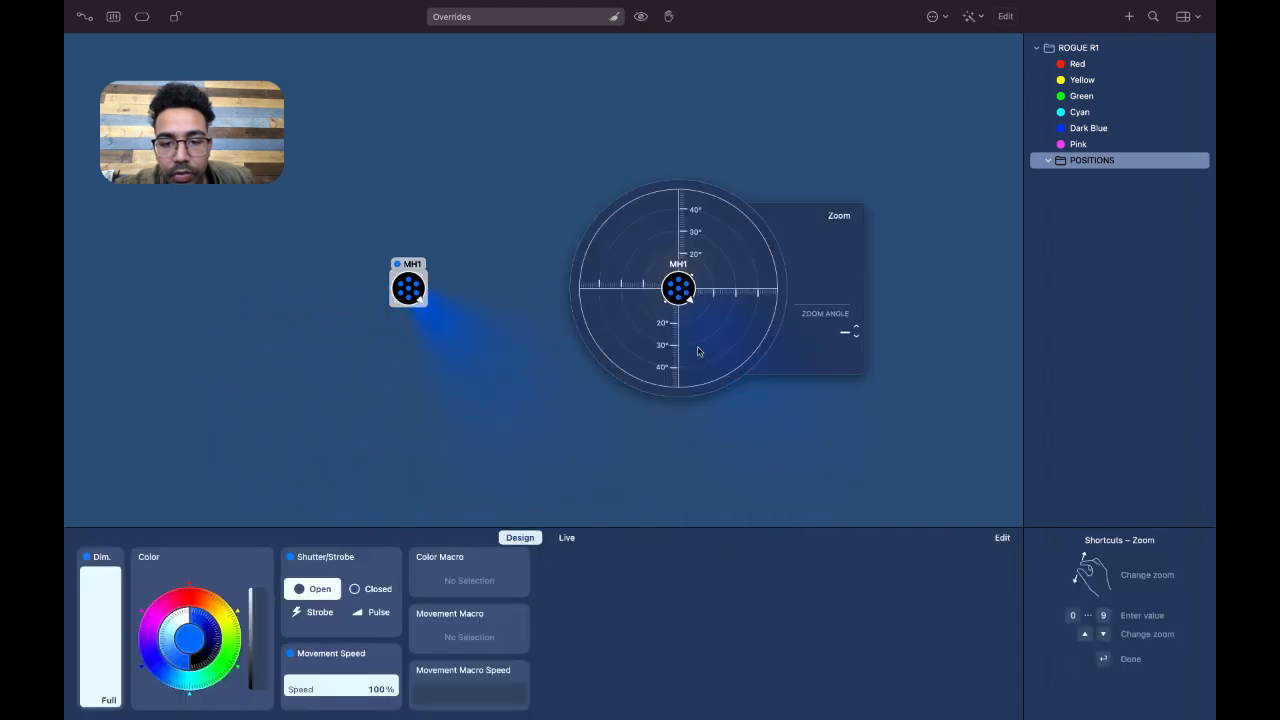
{"action": "left_click_drag", "start_coordinate": [686, 318], "coordinate": [672, 304]}
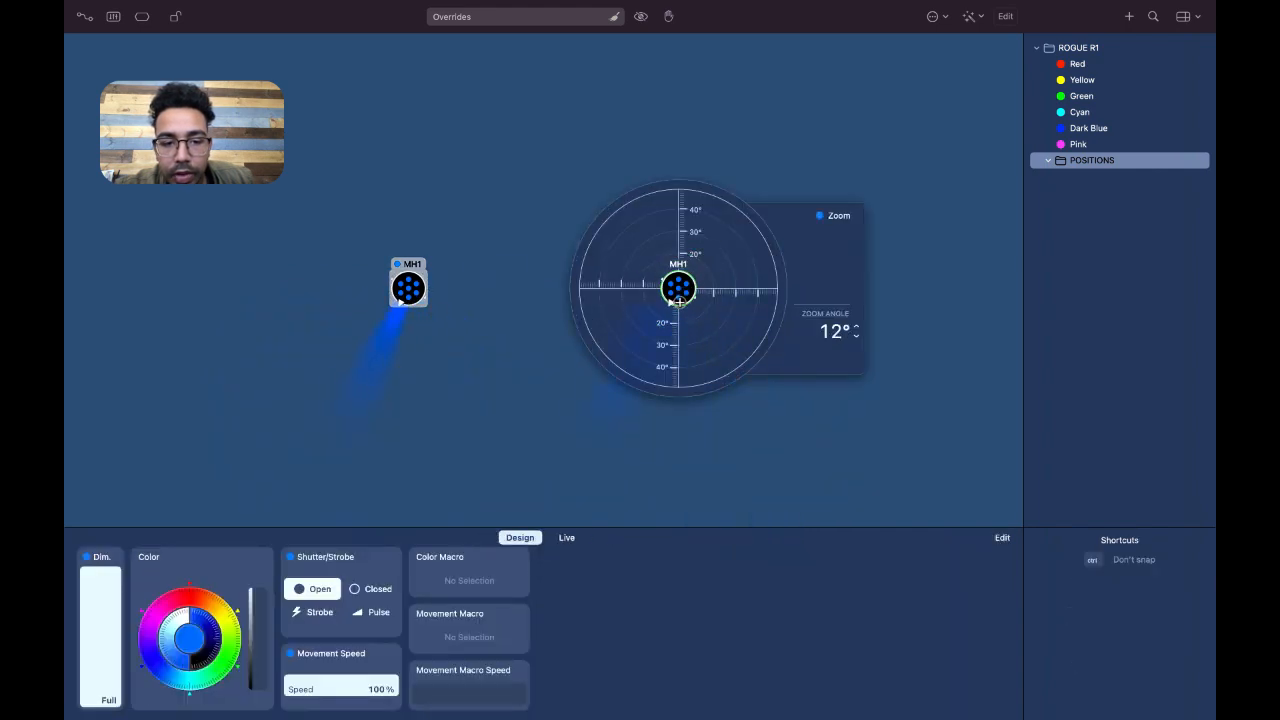
{"action": "key", "text": "Return"}
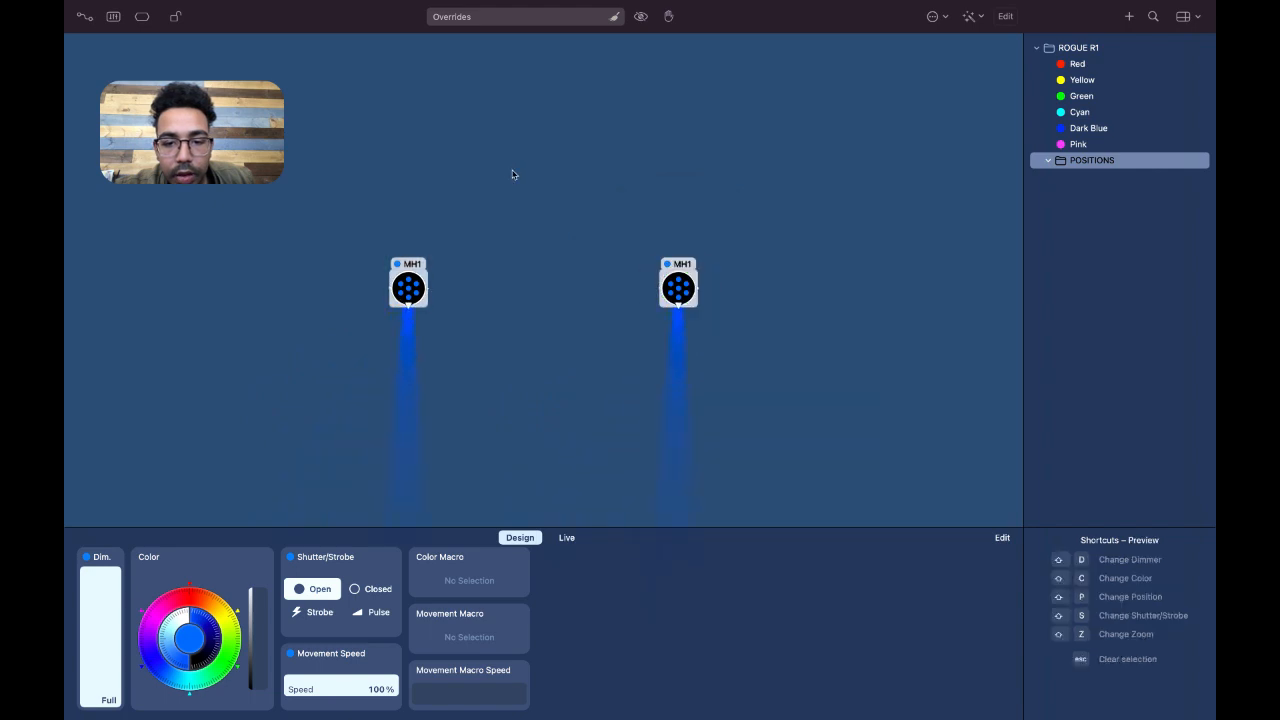
{"action": "left_click_drag", "start_coordinate": [274, 284], "coordinate": [741, 305]}
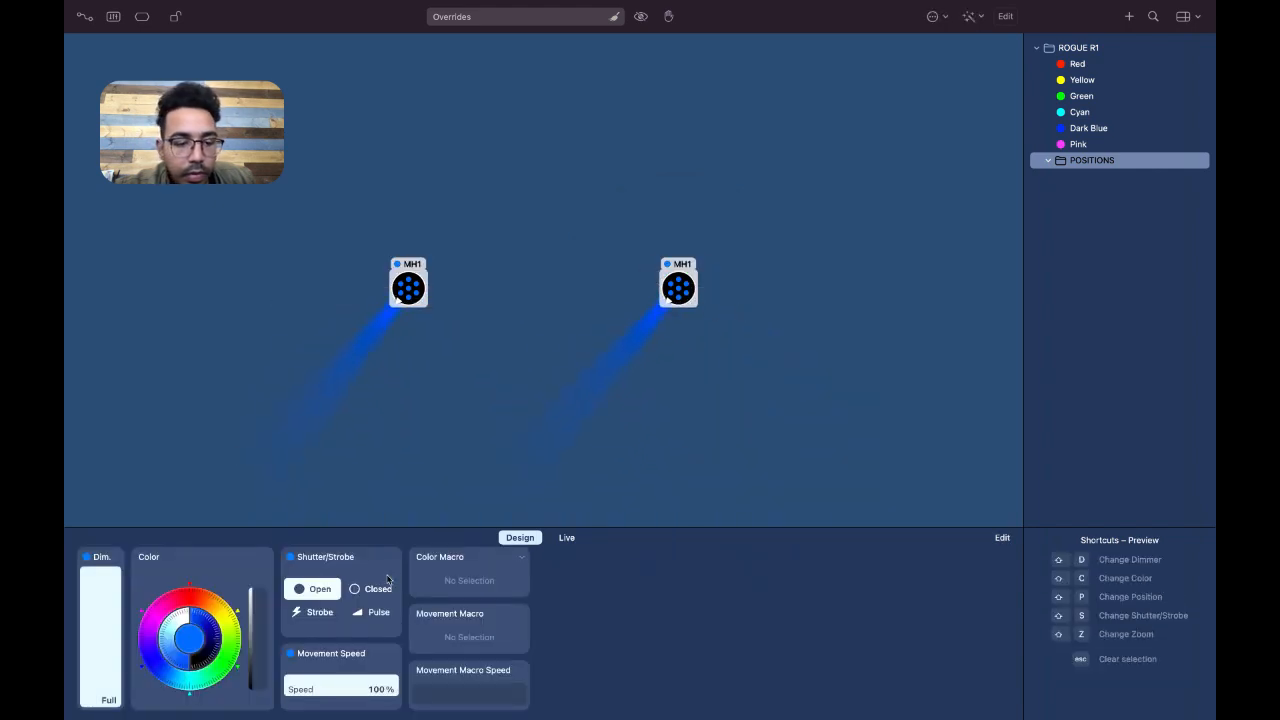
Browse the effect library's built-in color, position and zoom effects, and return to the fixture properties
{"action": "left_click", "coordinate": [353, 656]}
{"action": "mouse_move", "coordinate": [345, 710]}
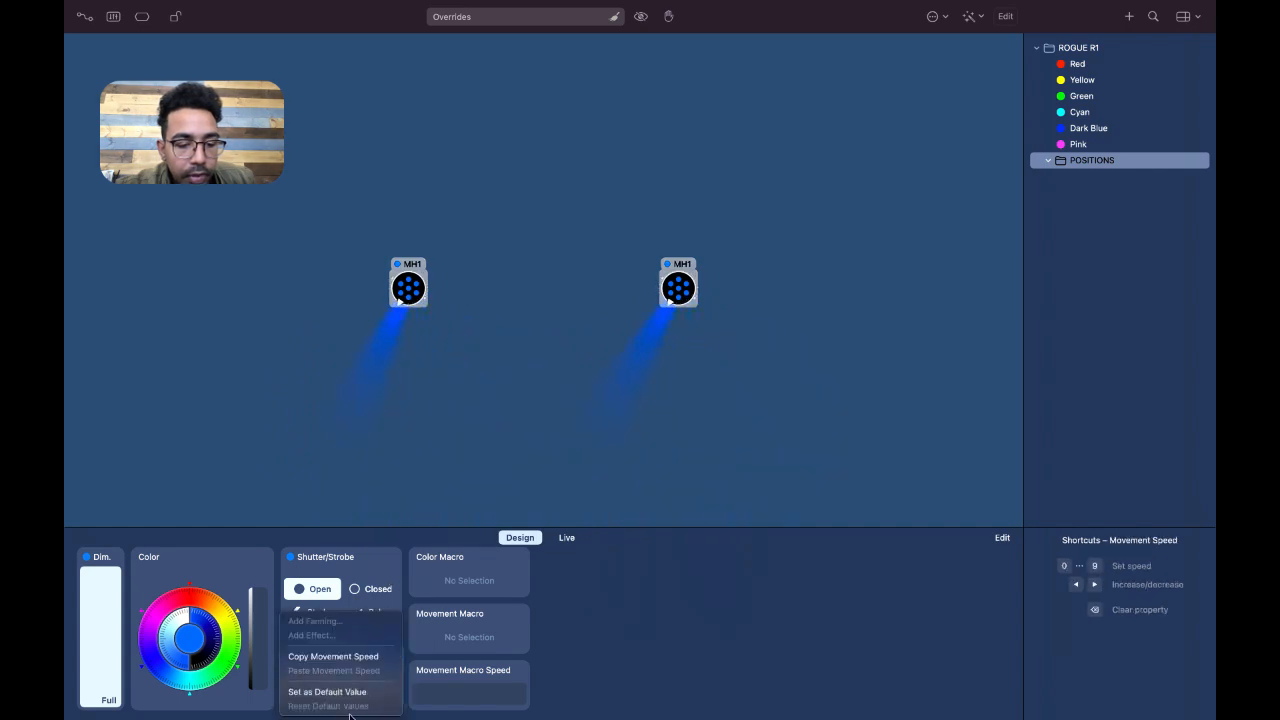
{"action": "left_click", "coordinate": [606, 687]}
{"action": "left_click", "coordinate": [164, 560]}
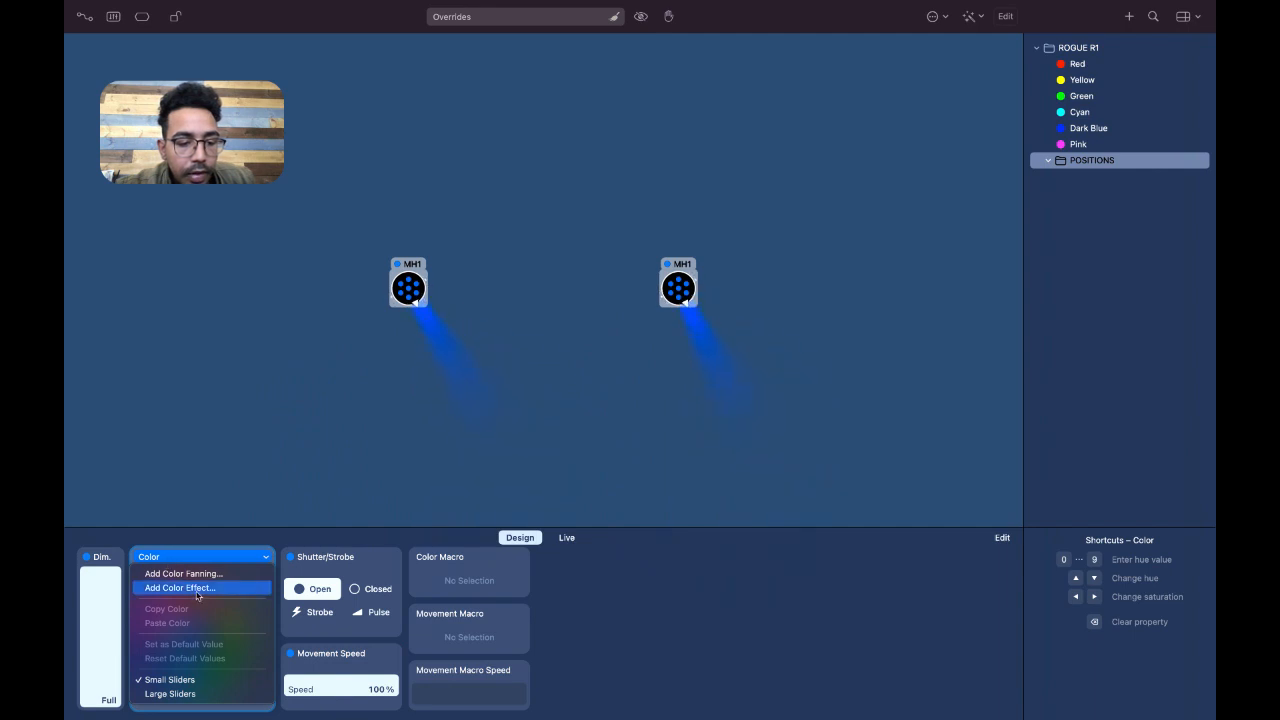
{"action": "left_click", "coordinate": [197, 594]}
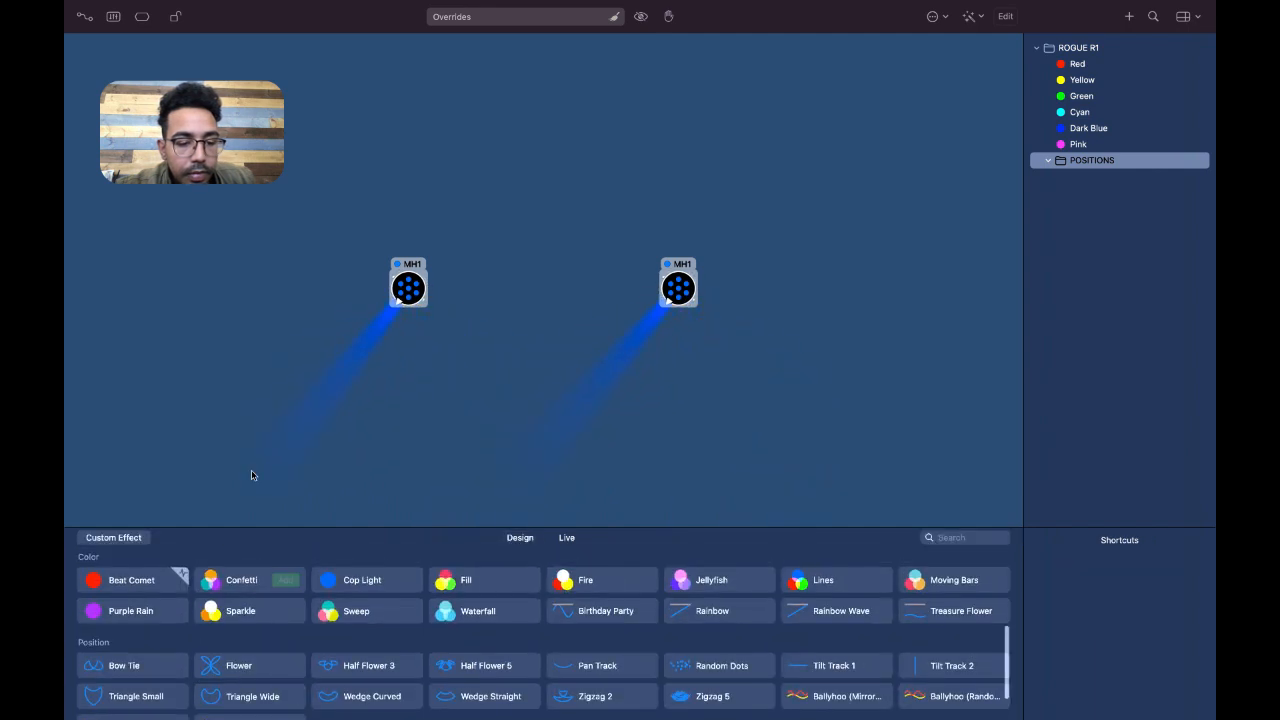
{"action": "scroll", "coordinate": [262, 660], "scroll_direction": "down", "scroll_amount": 2}
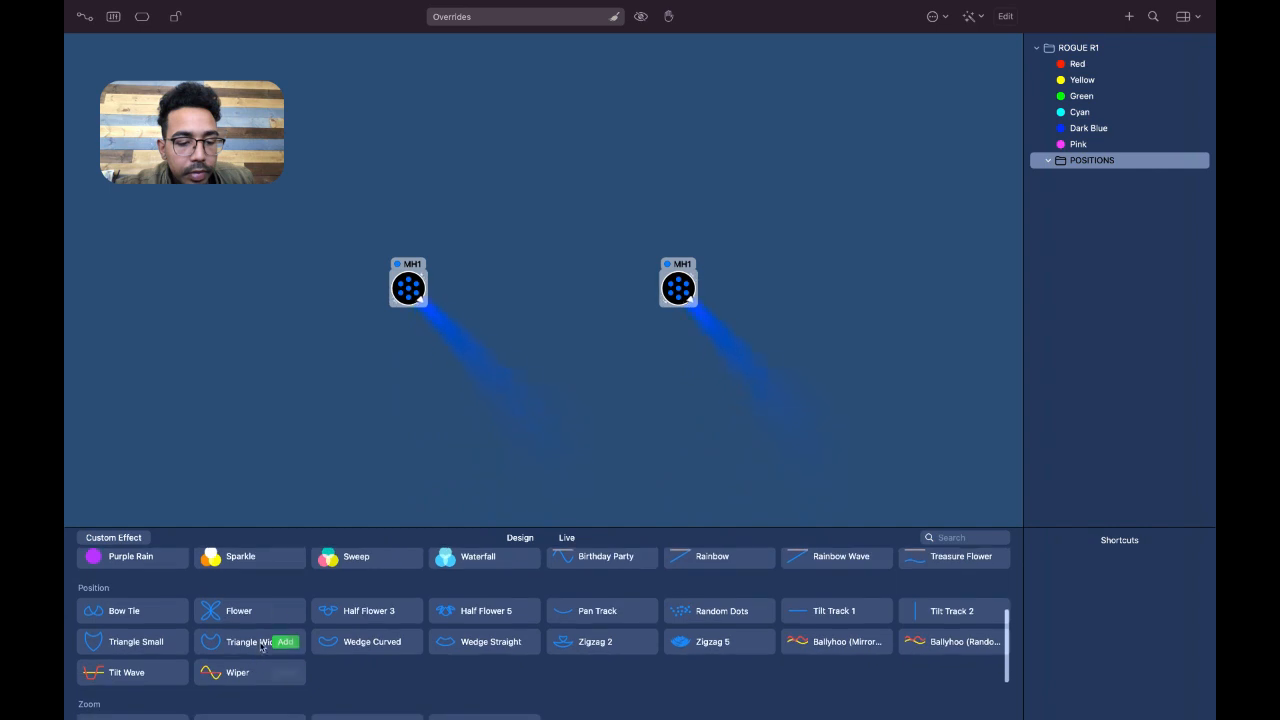
{"action": "scroll", "coordinate": [150, 645], "scroll_direction": "down", "scroll_amount": 1}
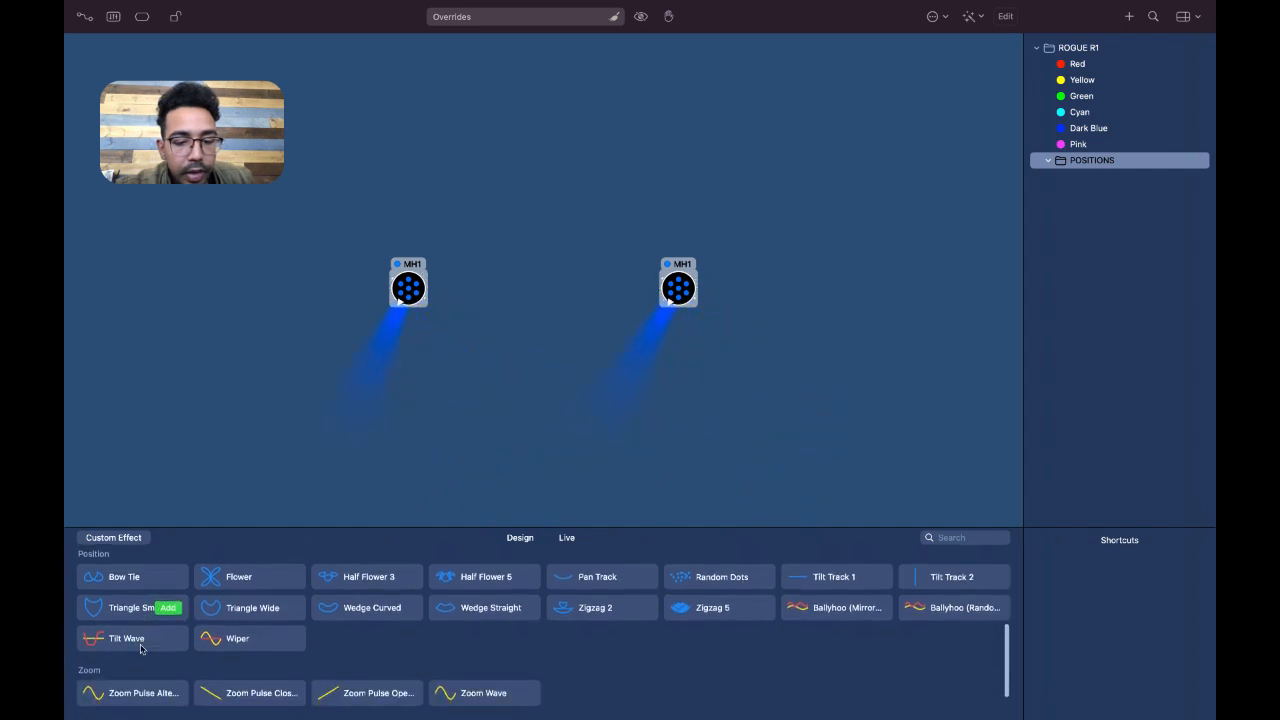
{"action": "left_click_drag", "start_coordinate": [774, 306], "coordinate": [386, 330]}
{"action": "left_click", "coordinate": [520, 538]}
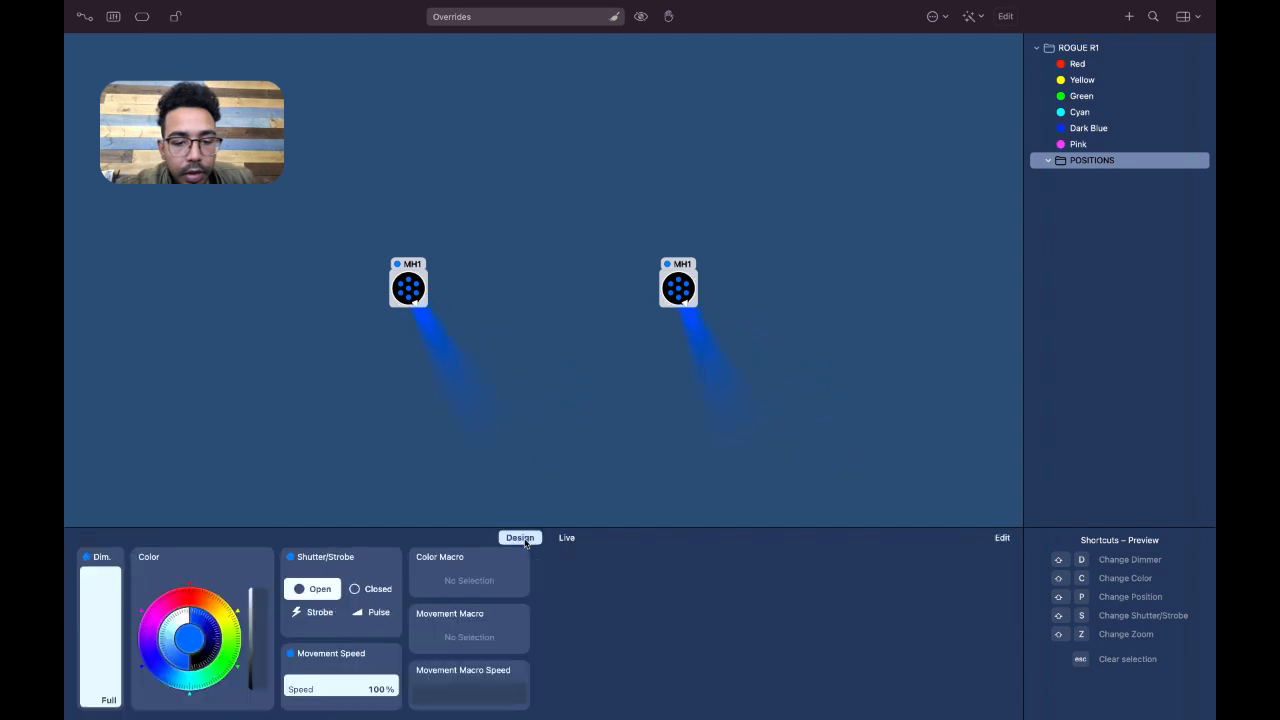
Replace the existing position effect of both MH1 fixtures with the built-in Triangle Wide effect
{"action": "left_click", "coordinate": [334, 652]}
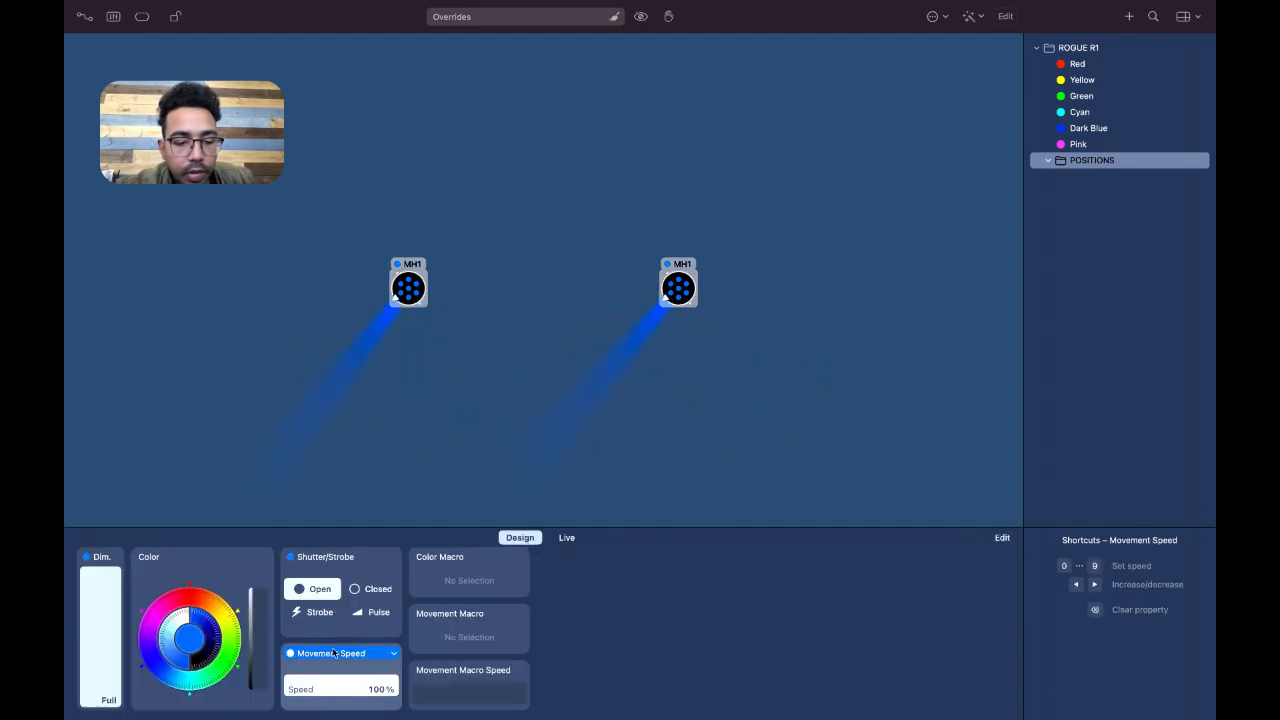
{"action": "left_click", "coordinate": [152, 560]}
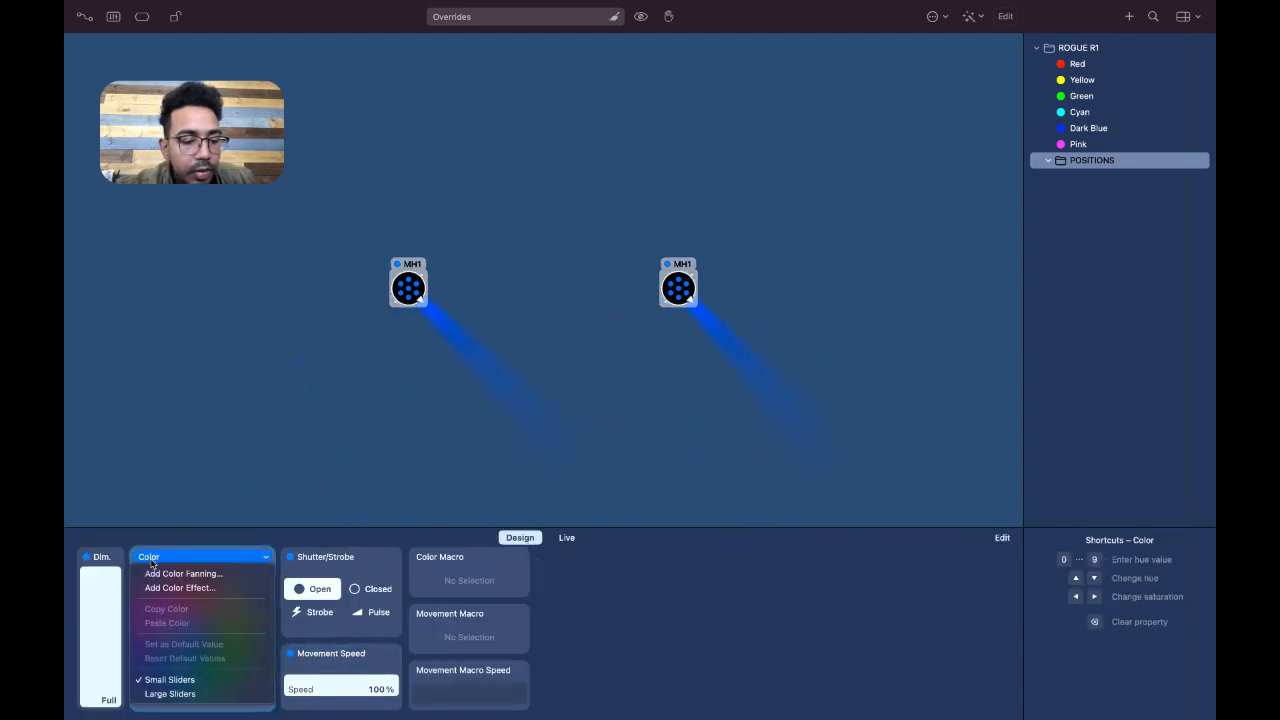
{"action": "left_click", "coordinate": [192, 588]}
{"action": "scroll", "coordinate": [192, 594], "scroll_direction": "down", "scroll_amount": 1}
{"action": "mouse_move", "coordinate": [275, 652]}
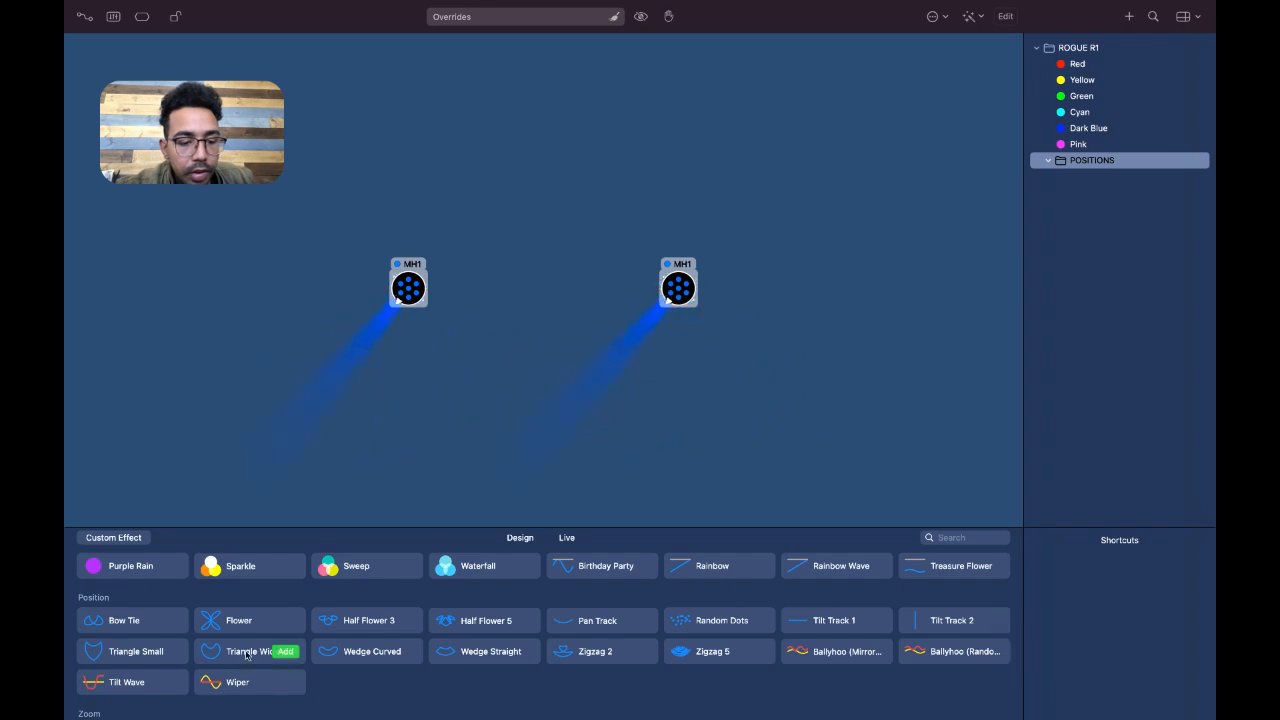
{"action": "left_click", "coordinate": [286, 652]}
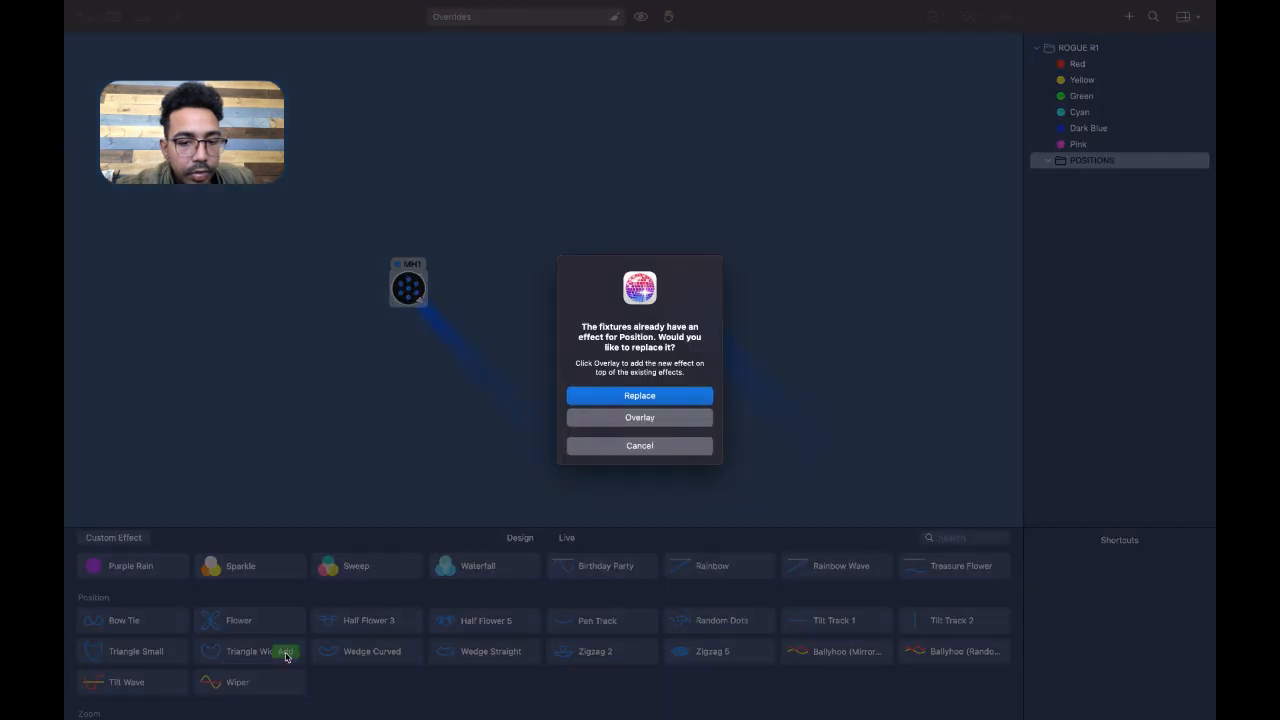
{"action": "left_click", "coordinate": [690, 395]}
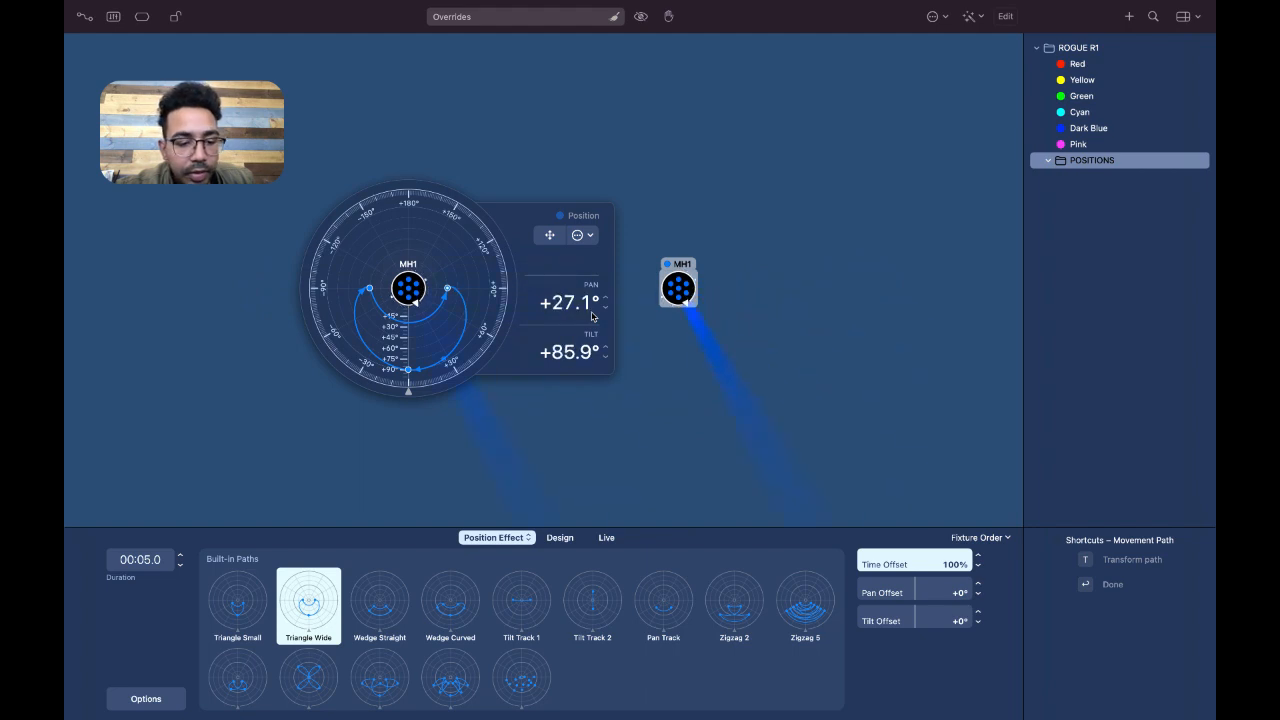
Switch the movement path to Triangle Small, move its lowest point to about +46° tilt at 0° pan, and finish path editing
{"action": "left_click", "coordinate": [235, 618]}
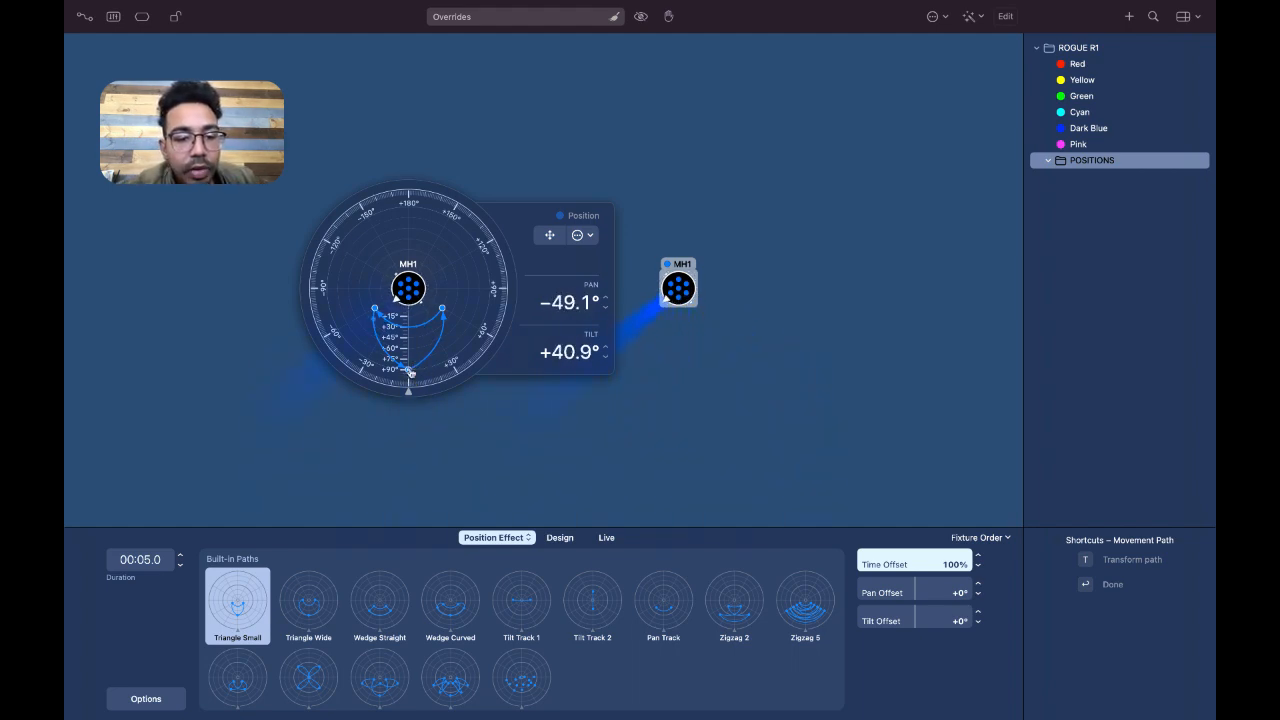
{"action": "left_click_drag", "start_coordinate": [410, 373], "coordinate": [411, 341]}
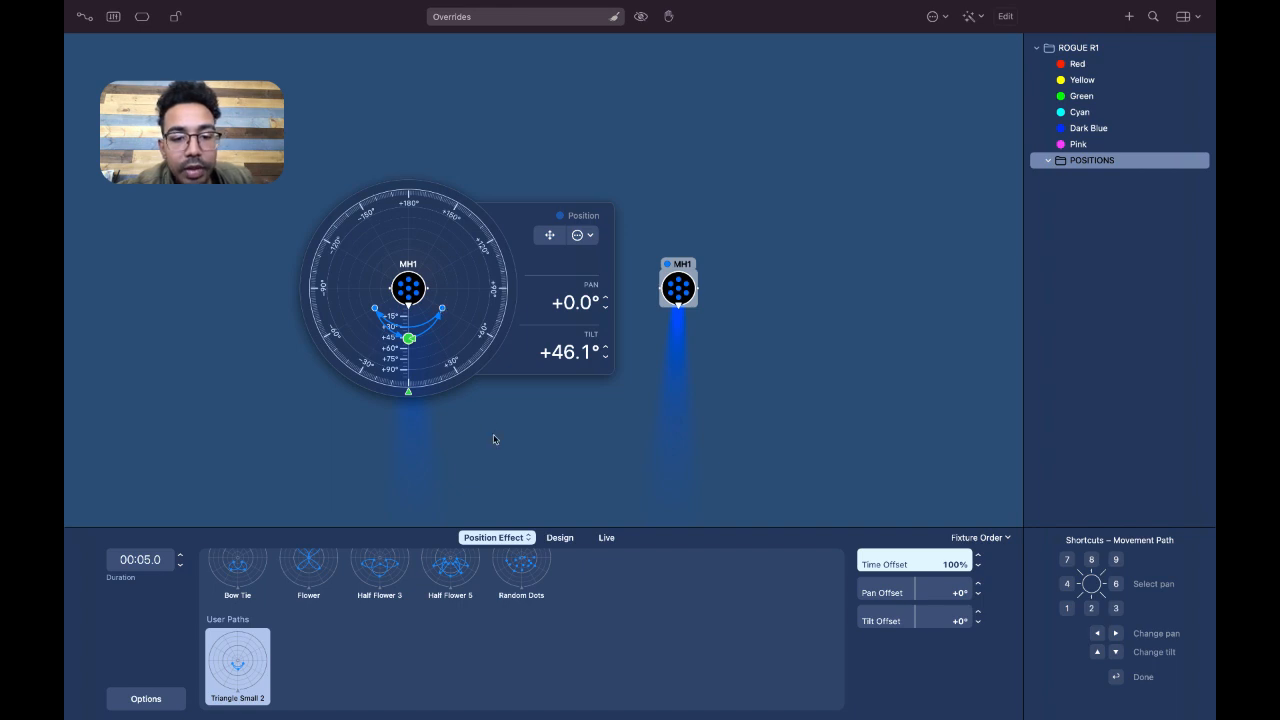
{"action": "key", "text": "Return"}
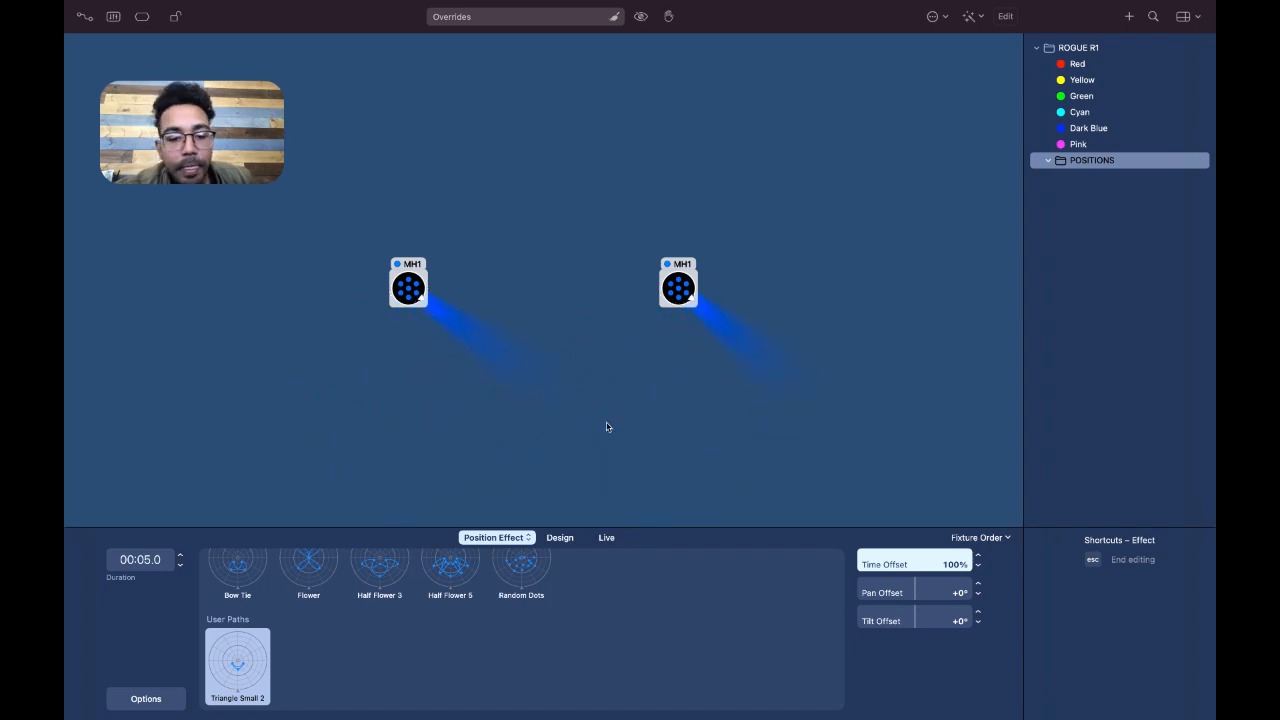
Save the overrides as a new preset in the POSITIONS group and update it with the dimmer removed from both MH1 fixtures
{"action": "left_click", "coordinate": [1128, 17]}
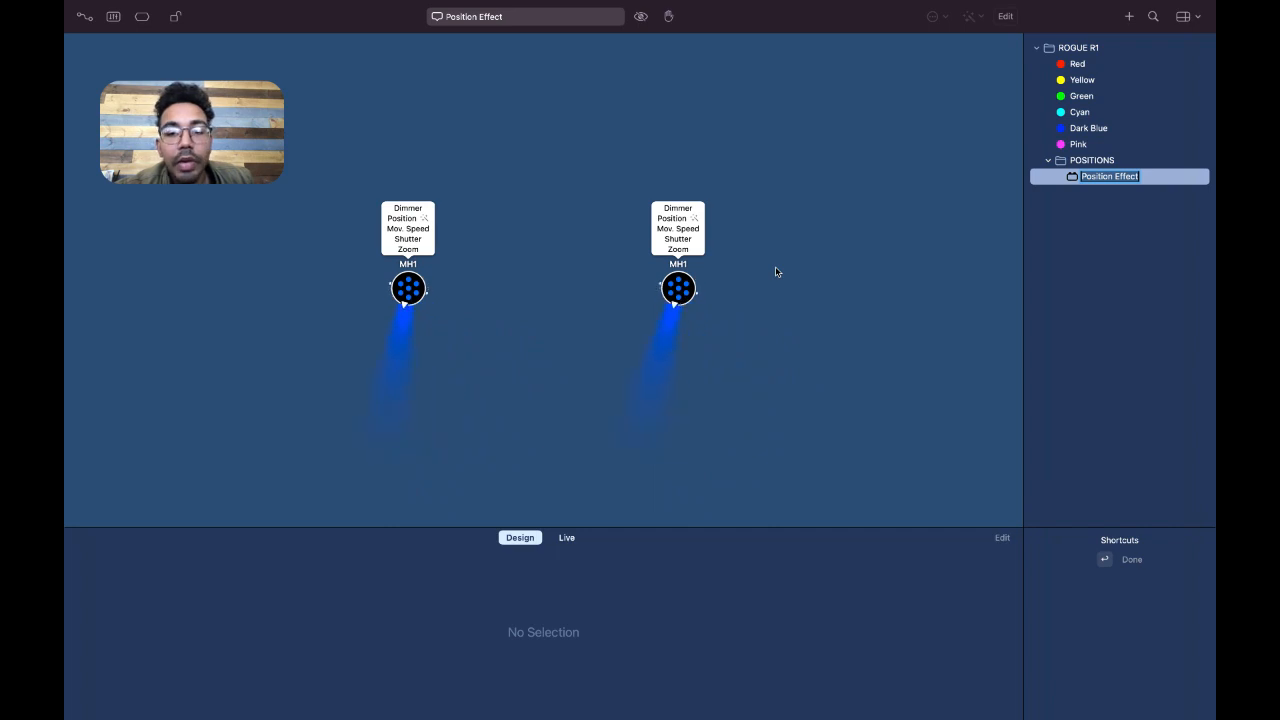
{"action": "left_click", "coordinate": [1163, 197]}
{"action": "left_click", "coordinate": [1188, 176]}
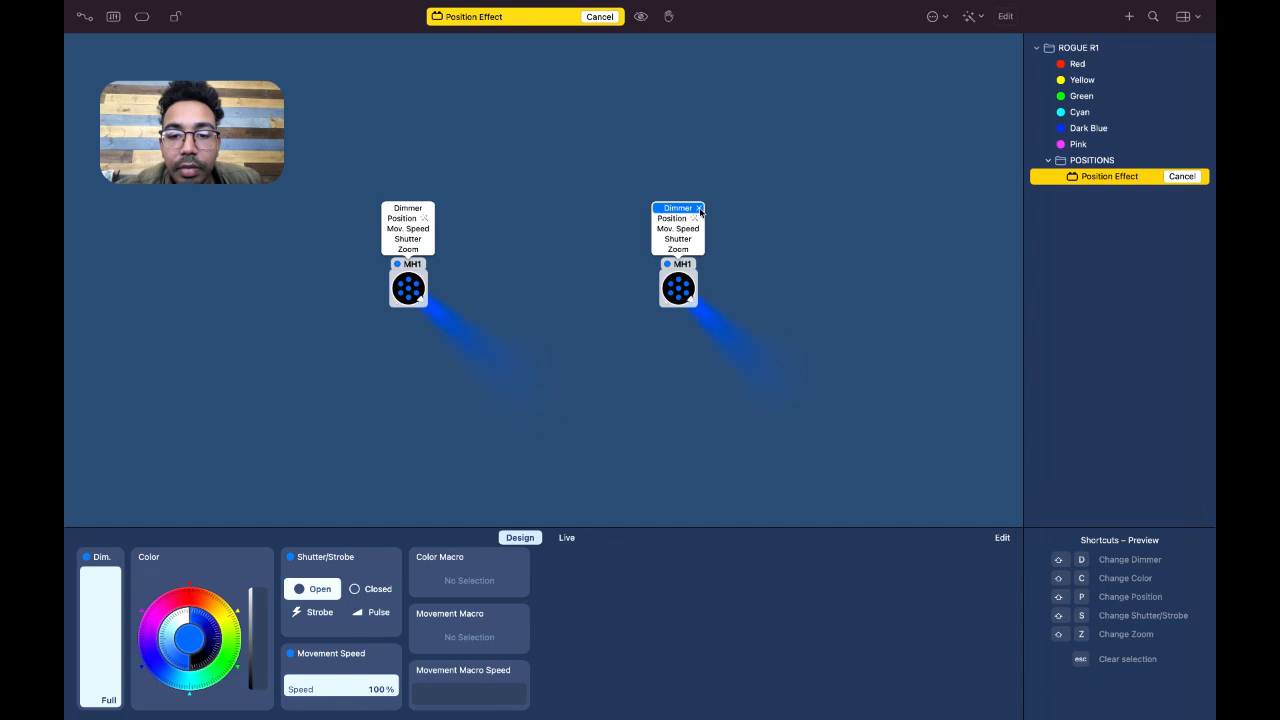
{"action": "left_click", "coordinate": [699, 209]}
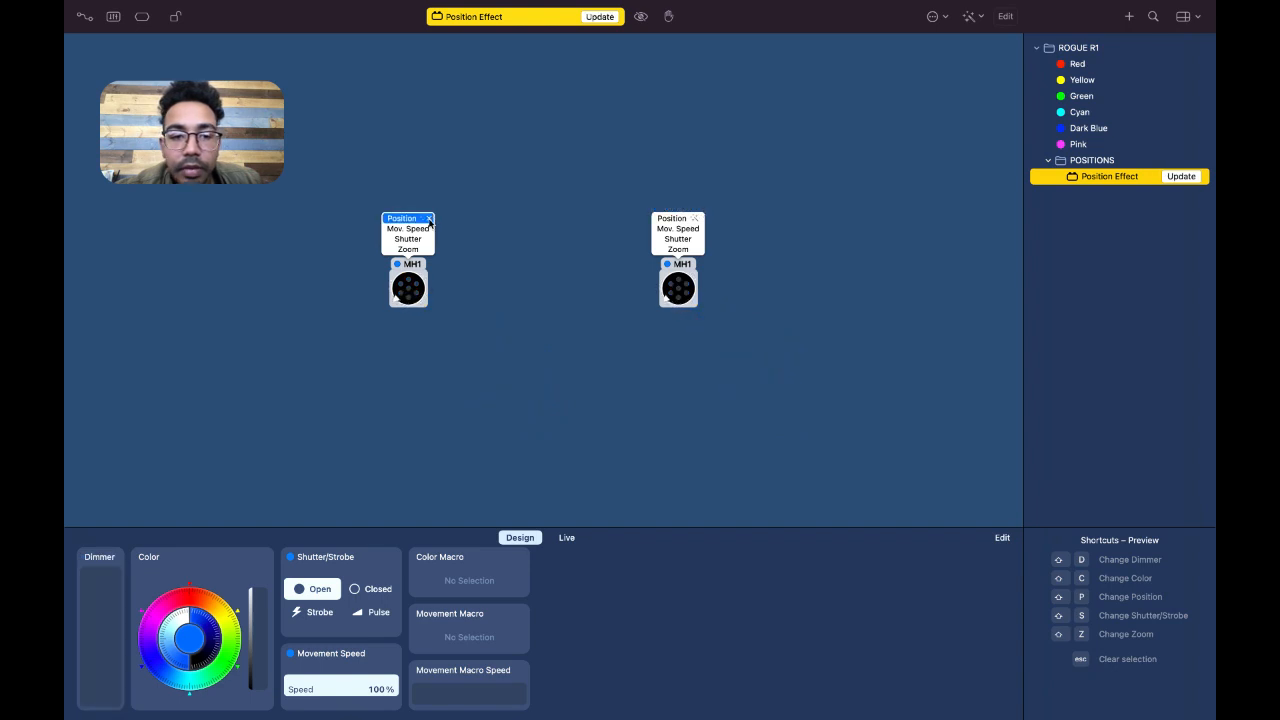
{"action": "key", "text": "Escape"}
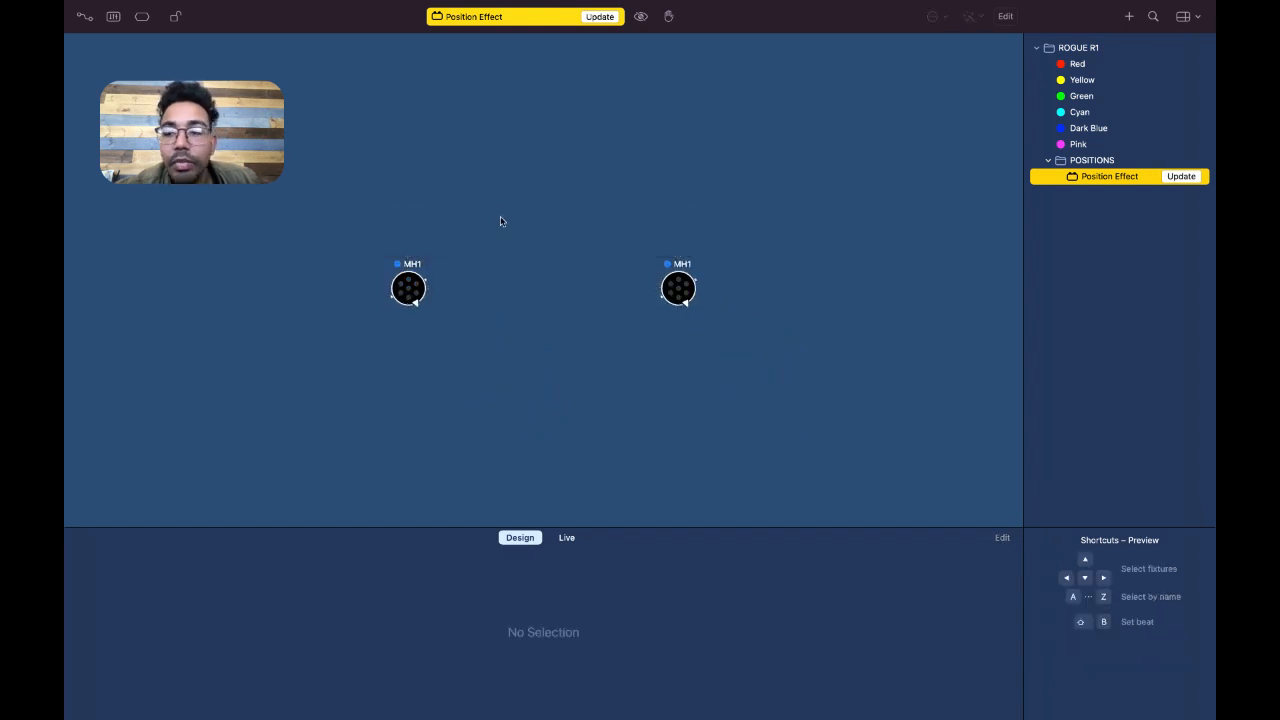
{"action": "left_click", "coordinate": [1183, 177]}
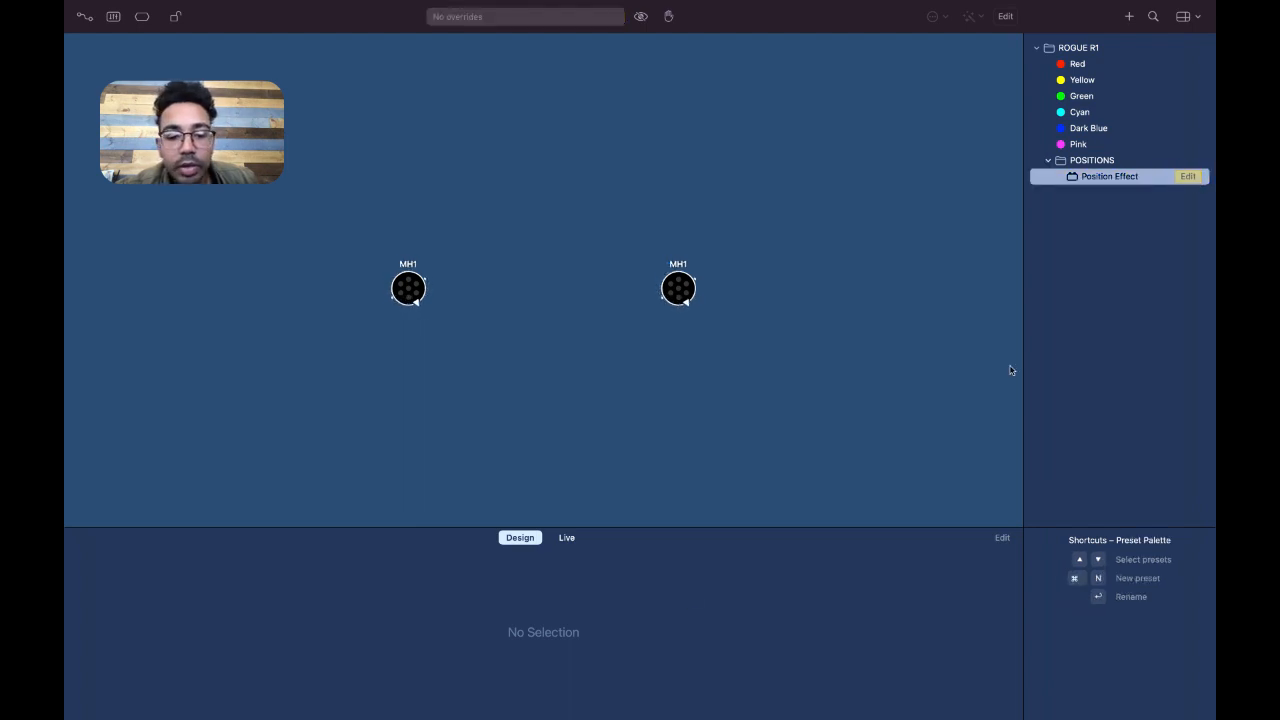
Add a text label reading SONG 1 to the Live control panel and shift it slightly down
{"action": "left_click", "coordinate": [567, 541]}
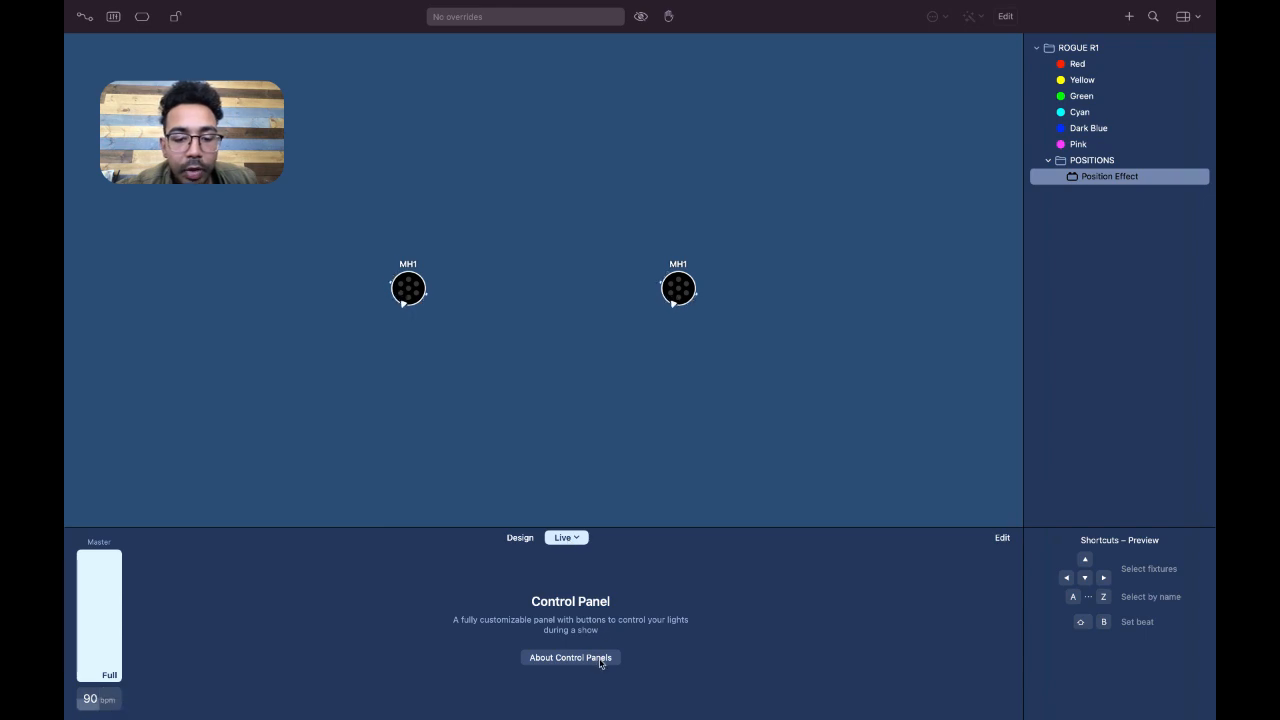
{"action": "right_click", "coordinate": [357, 567]}
{"action": "left_click", "coordinate": [368, 590]}
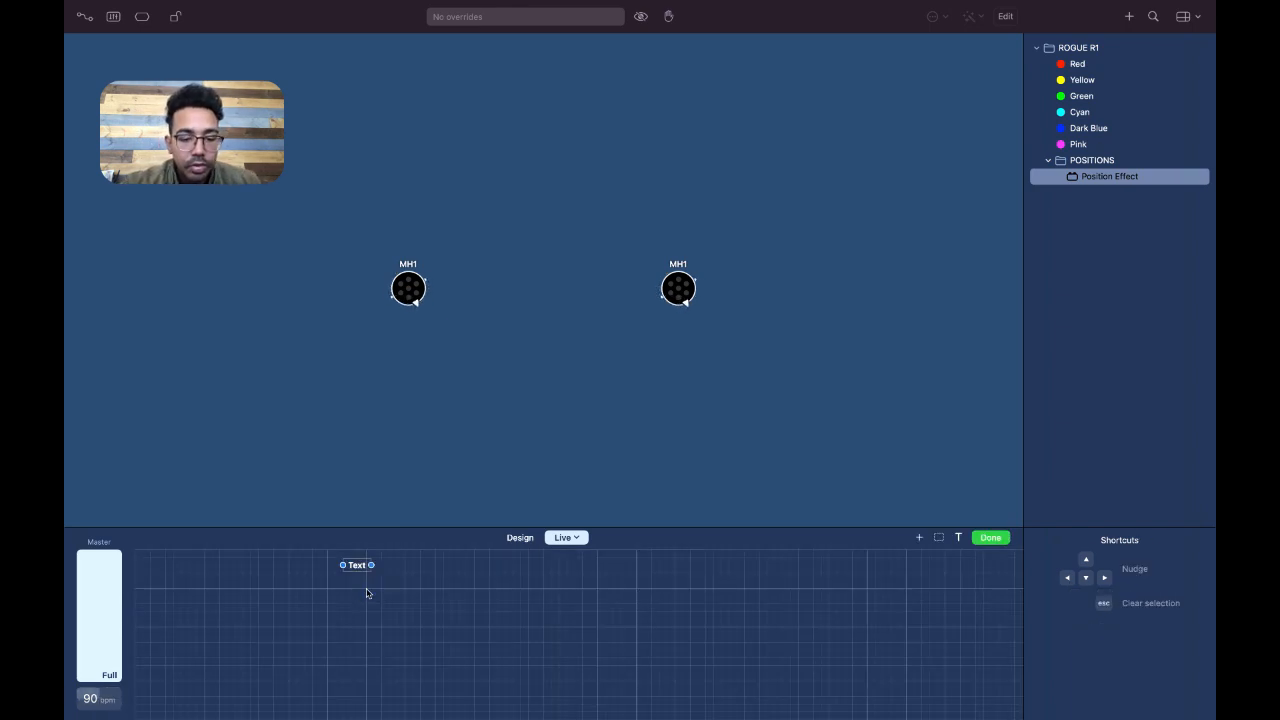
{"action": "type", "text": "song 1"}
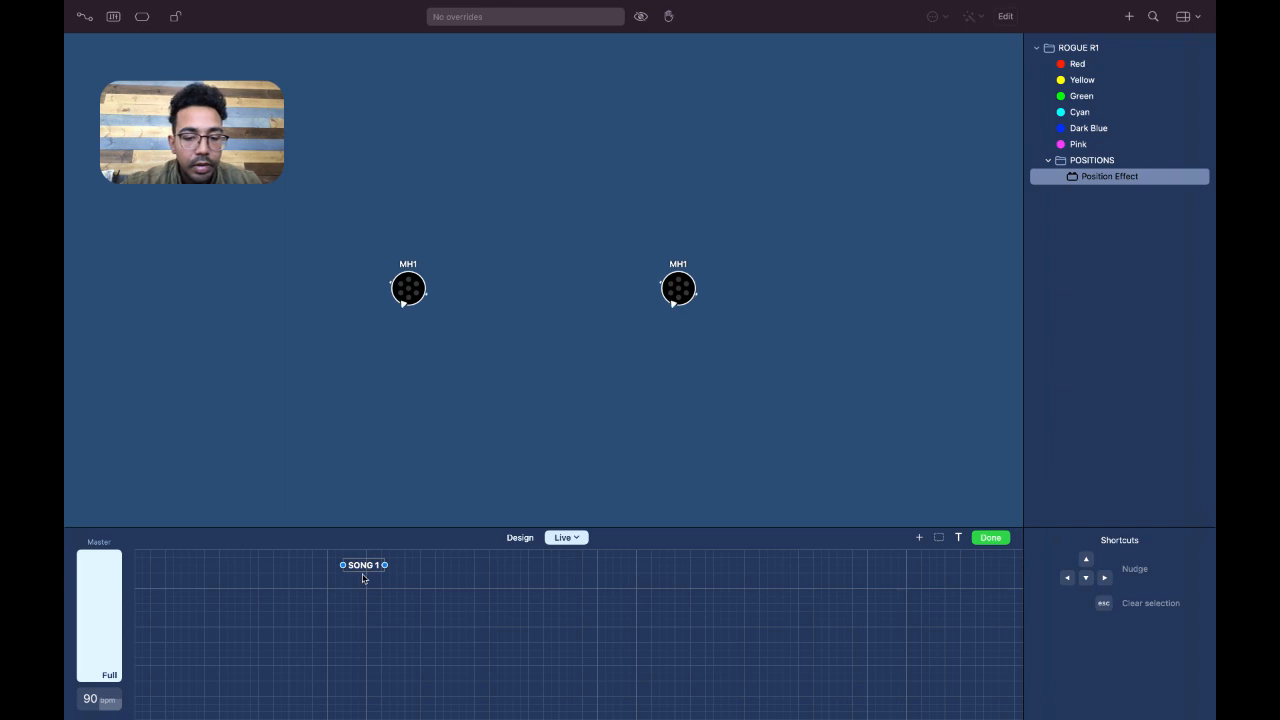
{"action": "left_click_drag", "start_coordinate": [368, 565], "coordinate": [360, 573]}
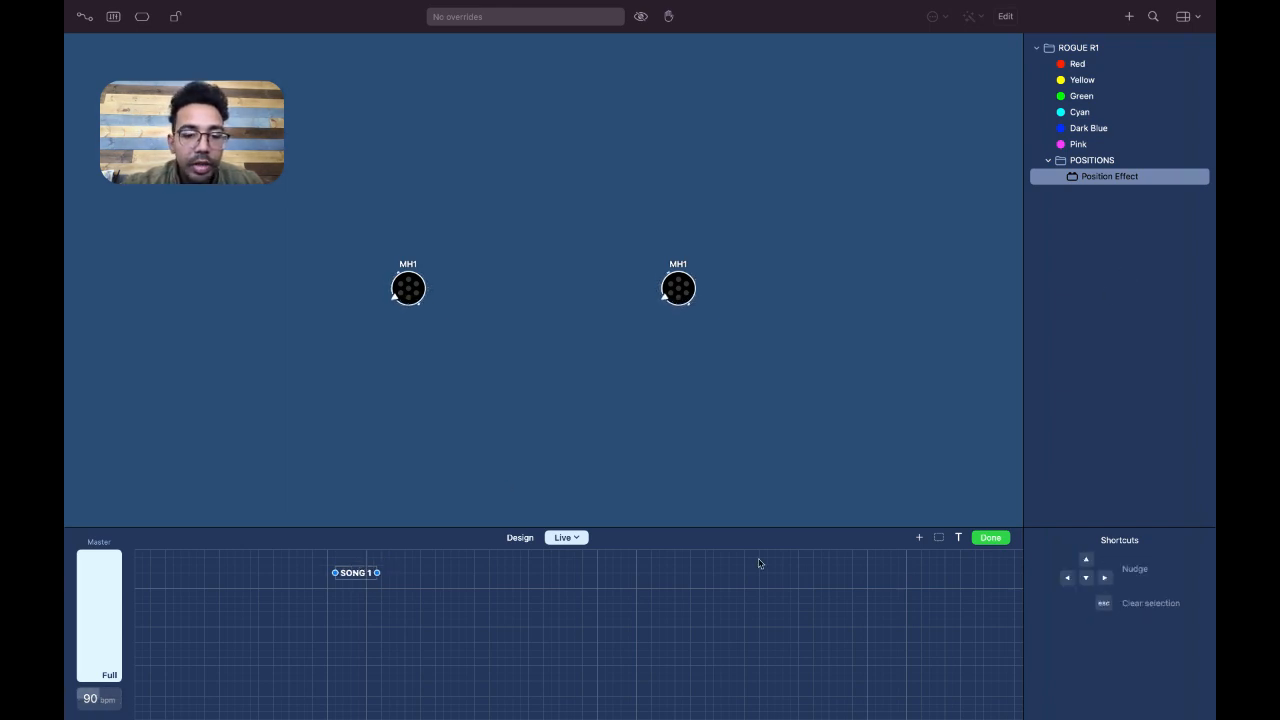
Add a button for the Position Effect preset below the SONG 1 label and name it VERSE
{"action": "right_click", "coordinate": [364, 586]}
{"action": "left_click", "coordinate": [348, 613]}
{"action": "right_click", "coordinate": [350, 588]}
{"action": "left_click", "coordinate": [392, 671]}
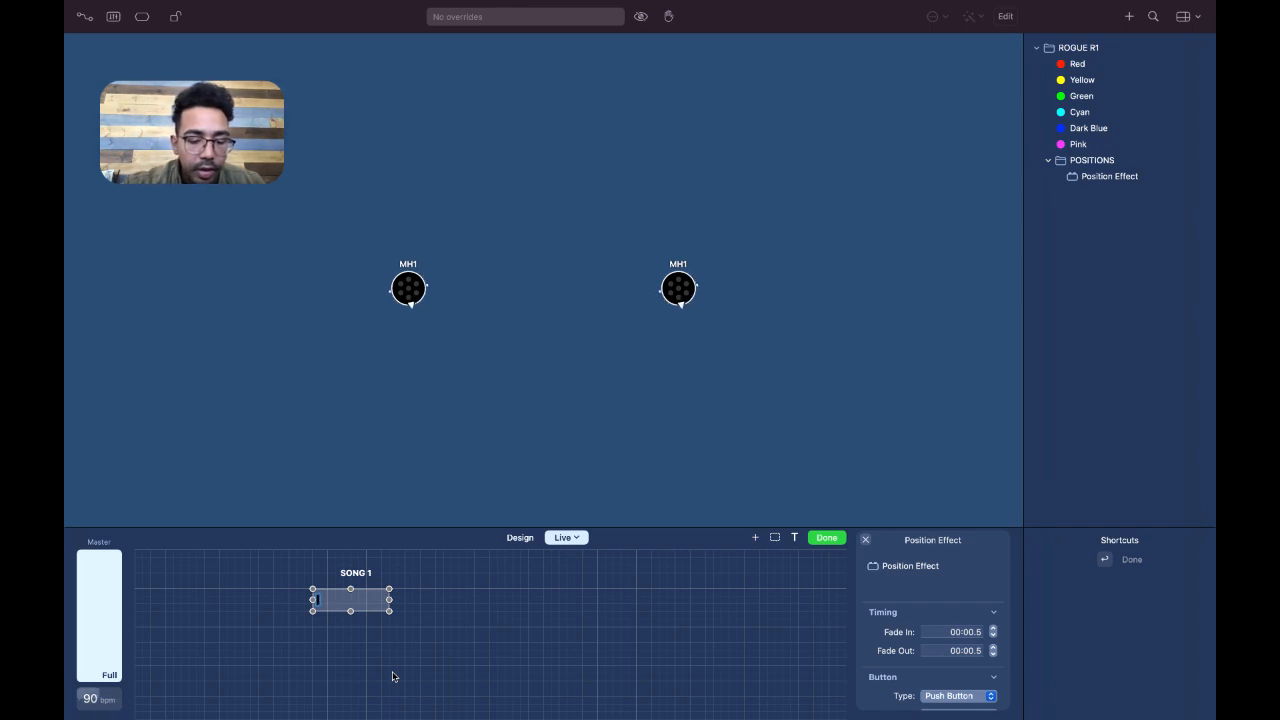
{"action": "type", "text": "VERSE"}
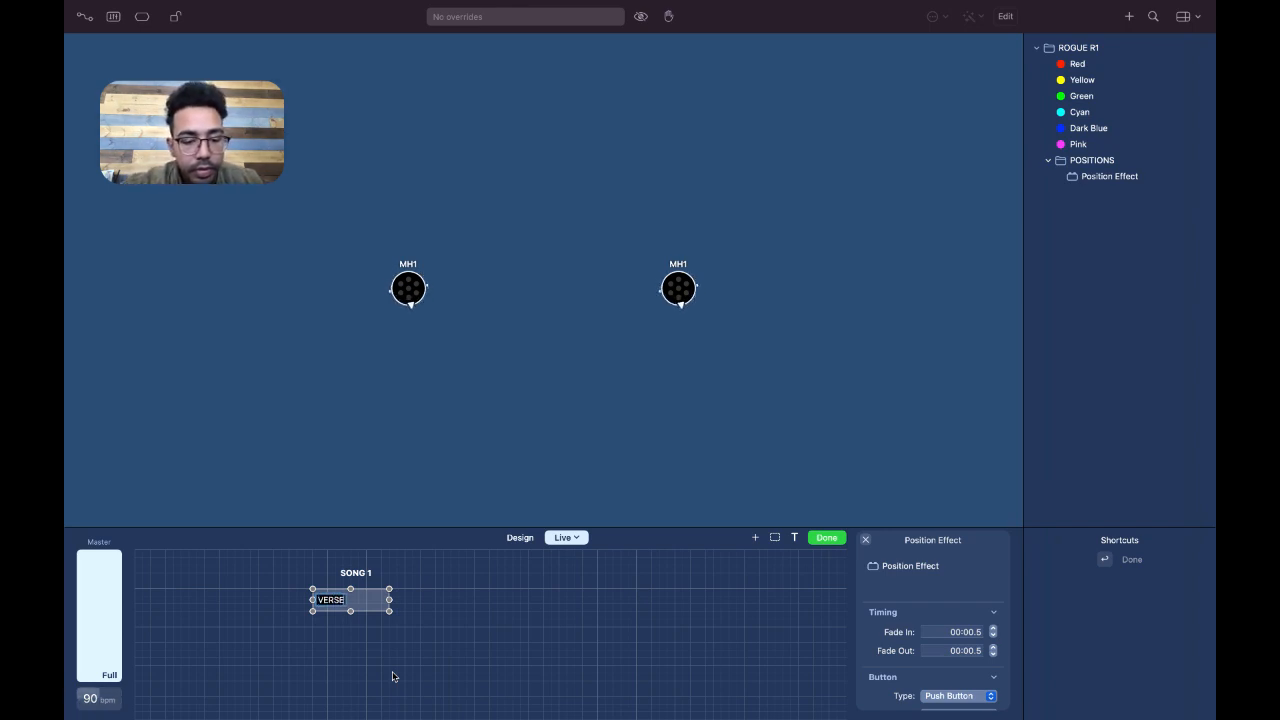
{"action": "key", "text": "Return"}
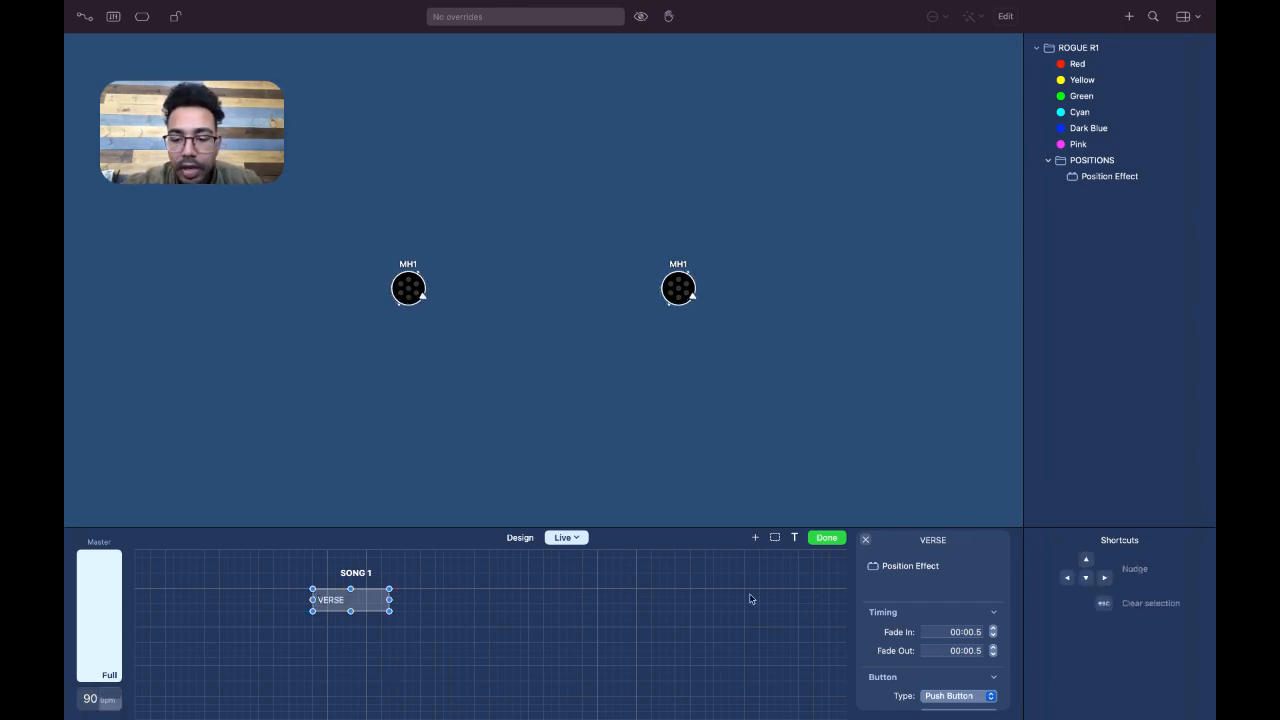
Add the Red preset to the VERSE button and remove the Position Effect preset from it
{"action": "left_click", "coordinate": [1075, 65]}
{"action": "left_click_drag", "start_coordinate": [1076, 66], "coordinate": [916, 578]}
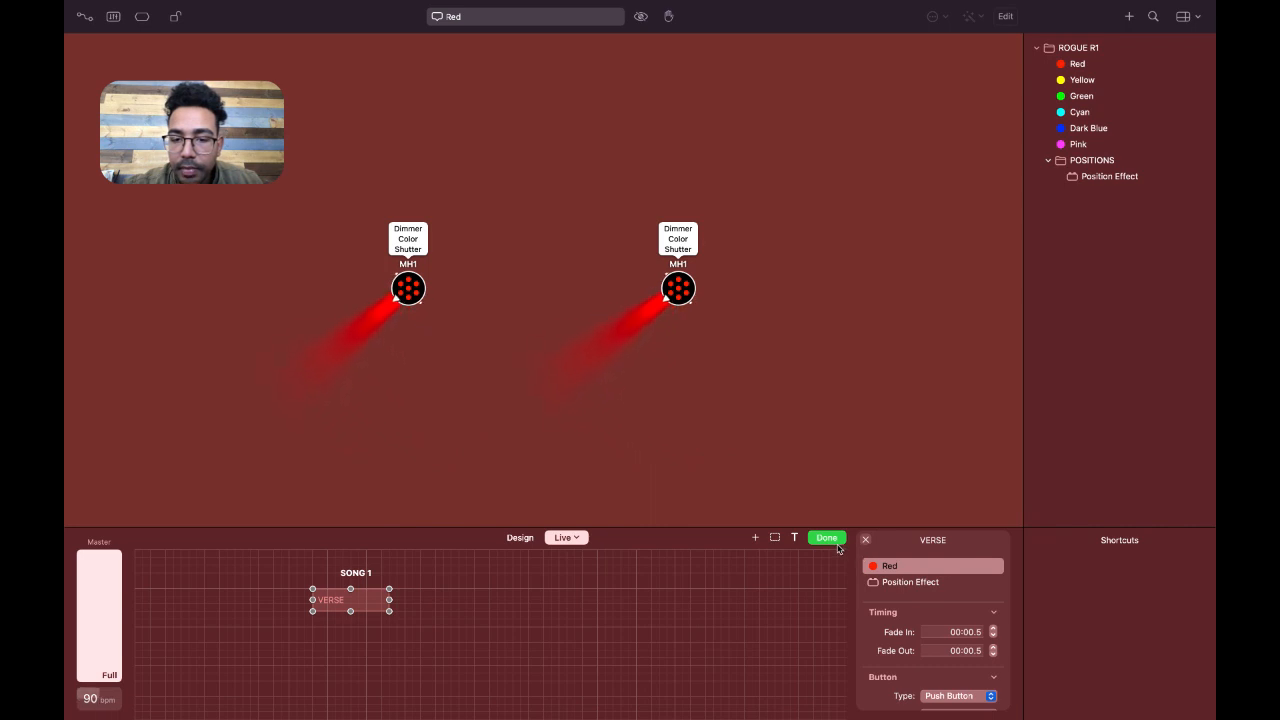
{"action": "left_click", "coordinate": [913, 585]}
{"action": "key", "text": "Delete"}
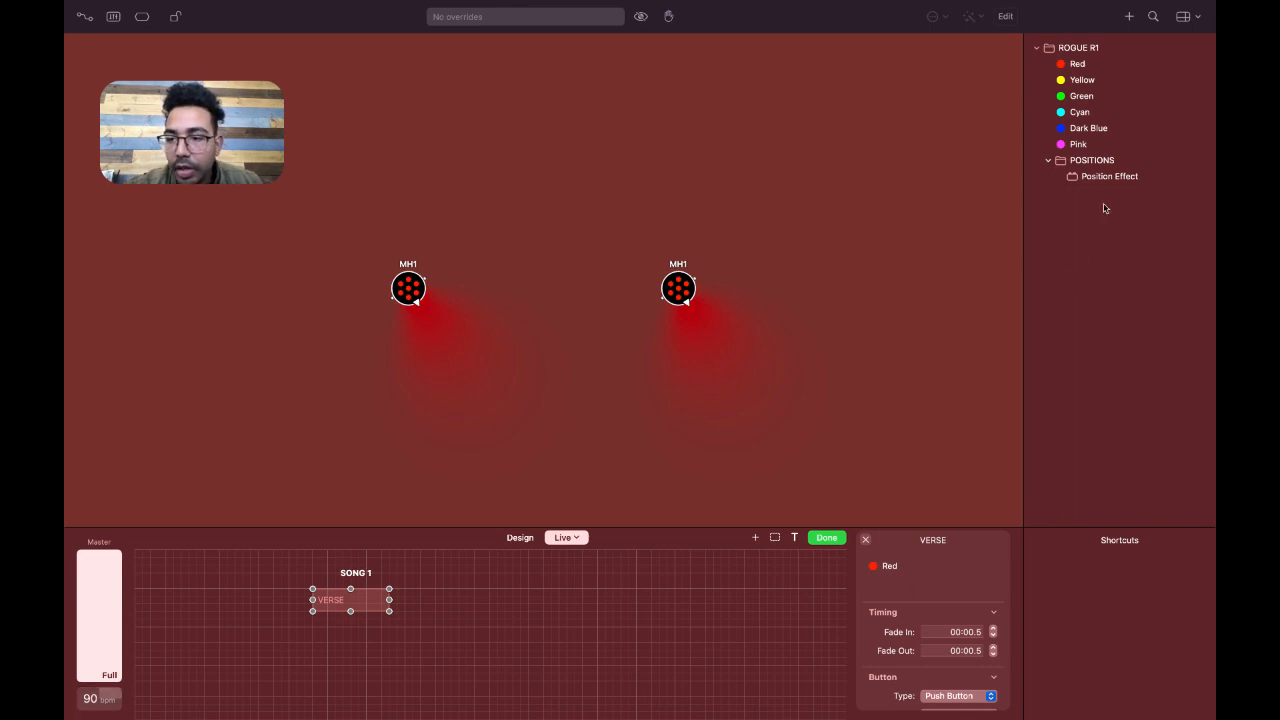
Add the Position Effect preset to the VERSE button beneath Red, and finish editing the control panel
{"action": "mouse_move", "coordinate": [1106, 188]}
{"action": "left_click_drag", "start_coordinate": [1101, 188], "coordinate": [920, 590]}
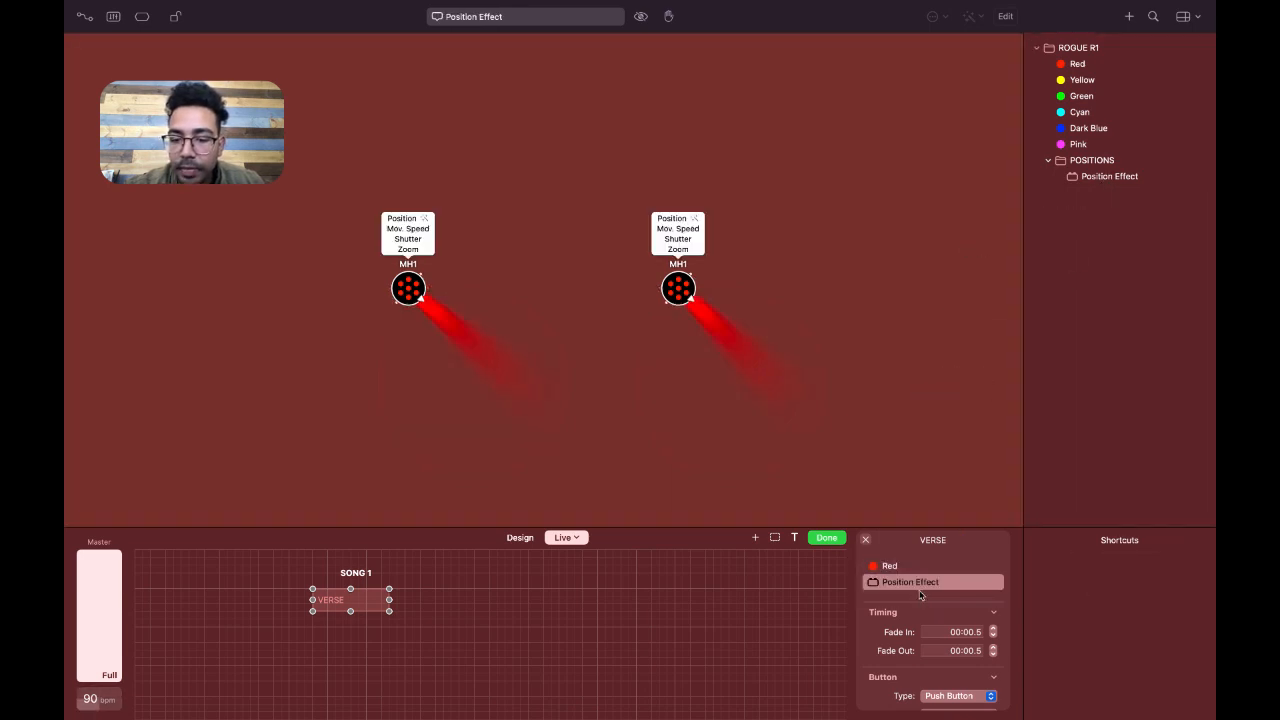
{"action": "left_click", "coordinate": [834, 542]}
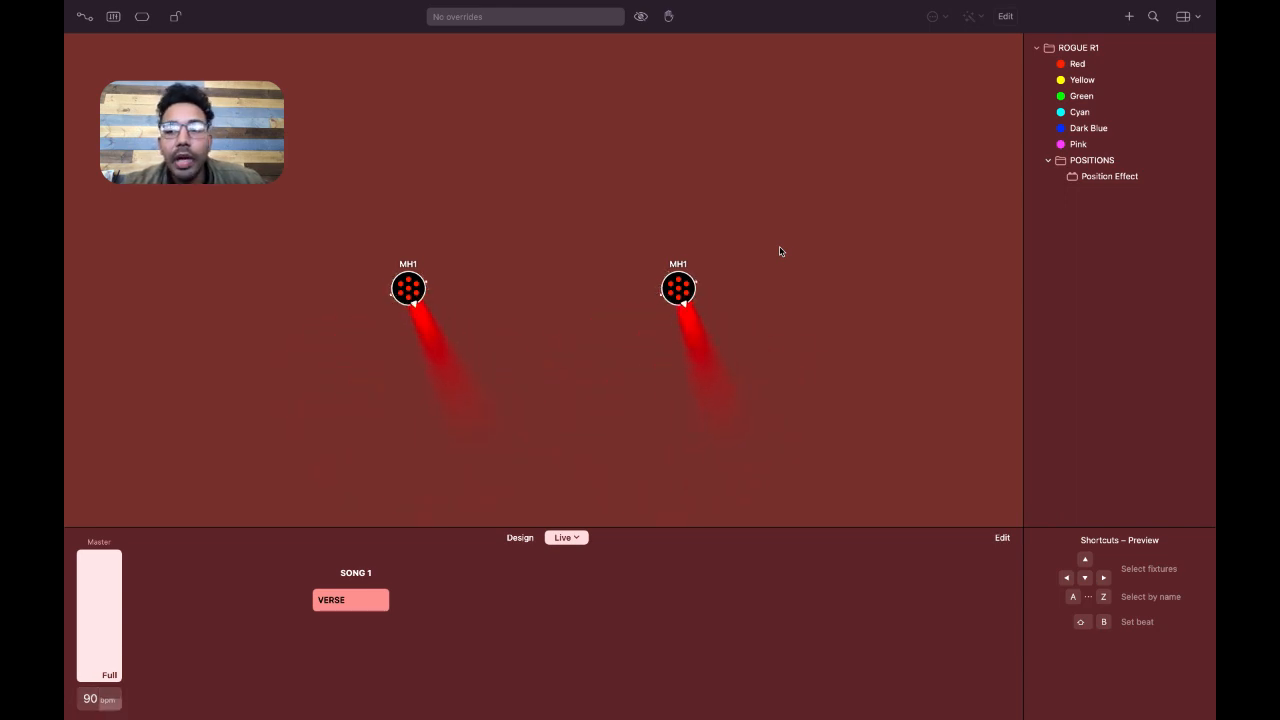
Switch off the VERSE button's presets and take the window out of full-screen mode
{"action": "mouse_move", "coordinate": [337, 3]}
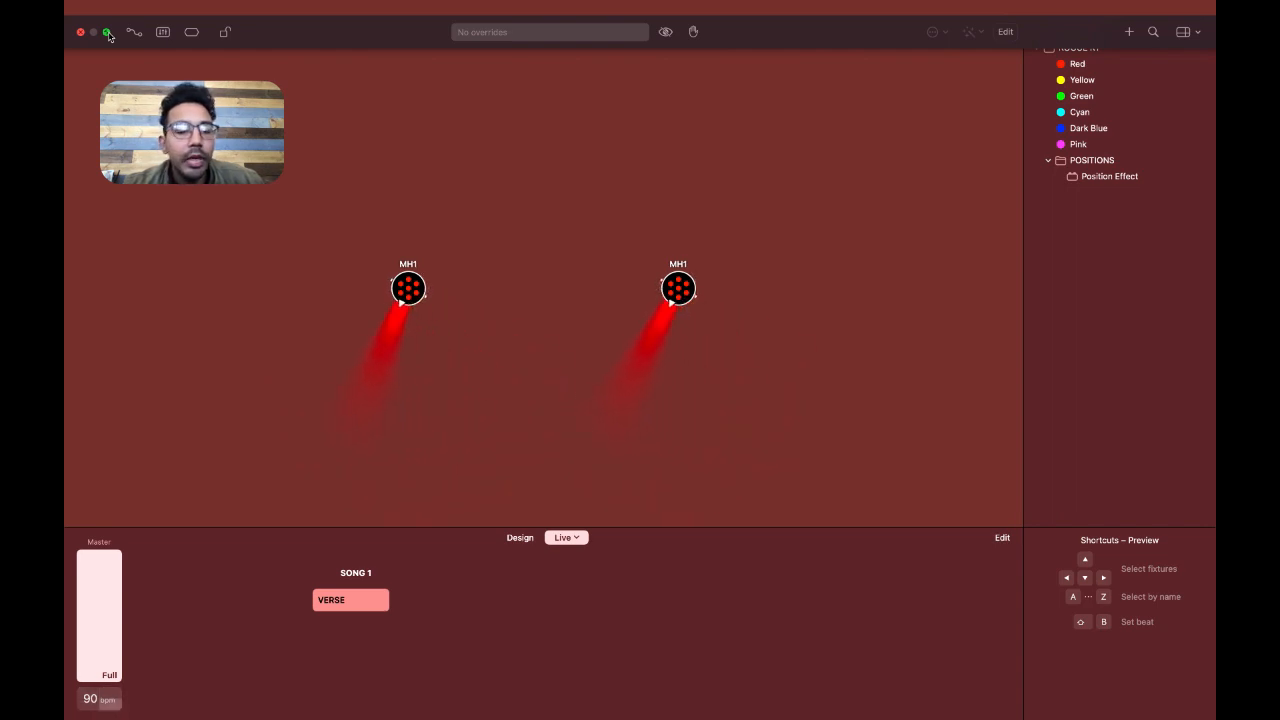
{"action": "left_click", "coordinate": [108, 33]}
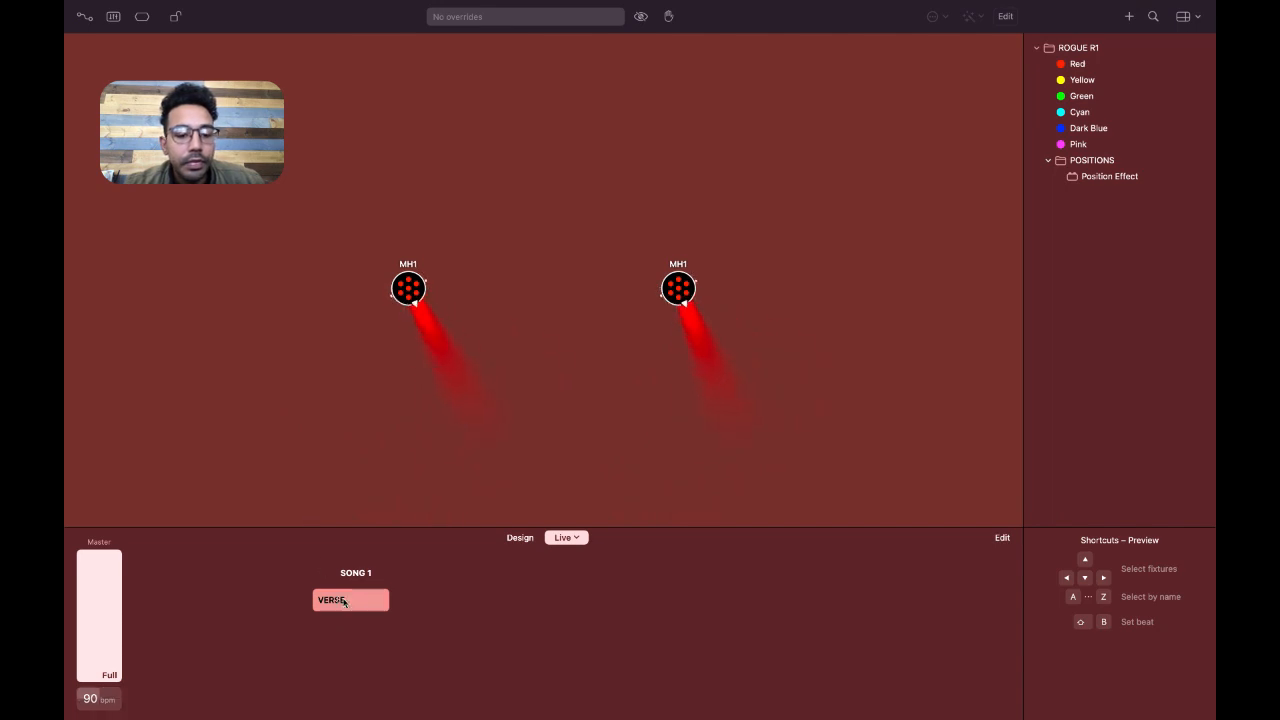
{"action": "left_click", "coordinate": [343, 601]}
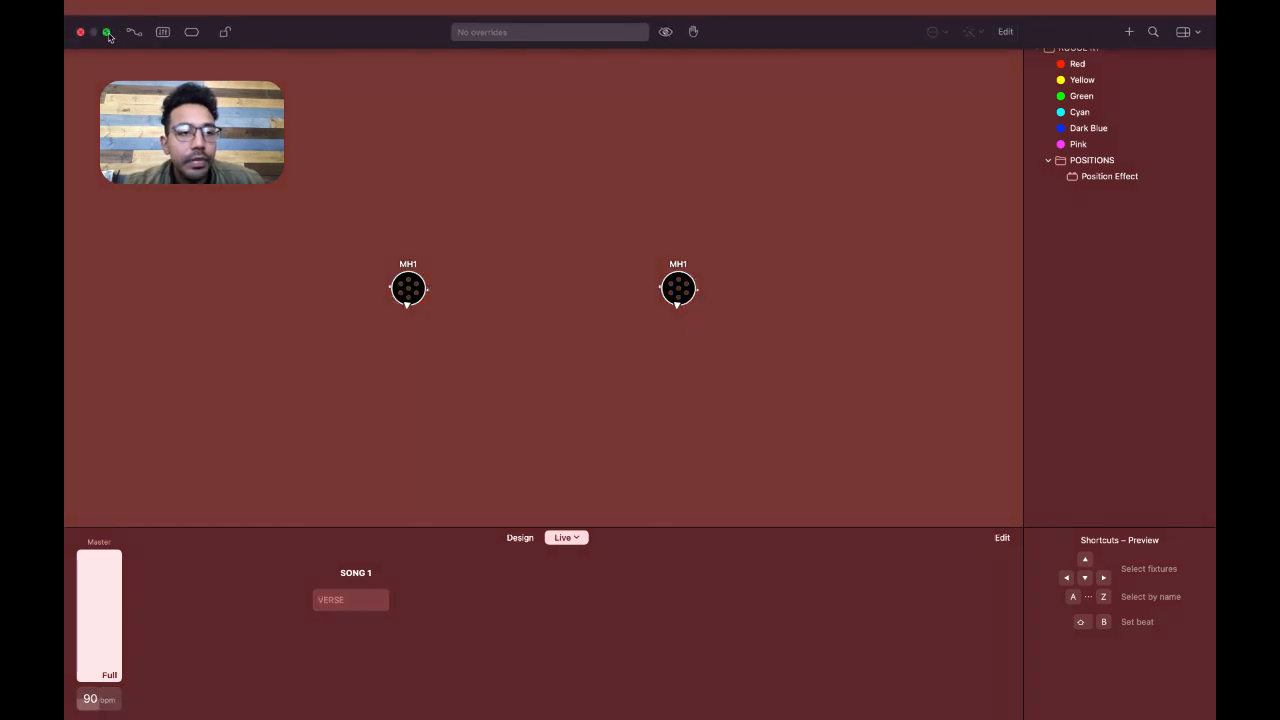
{"action": "left_click", "coordinate": [108, 32]}
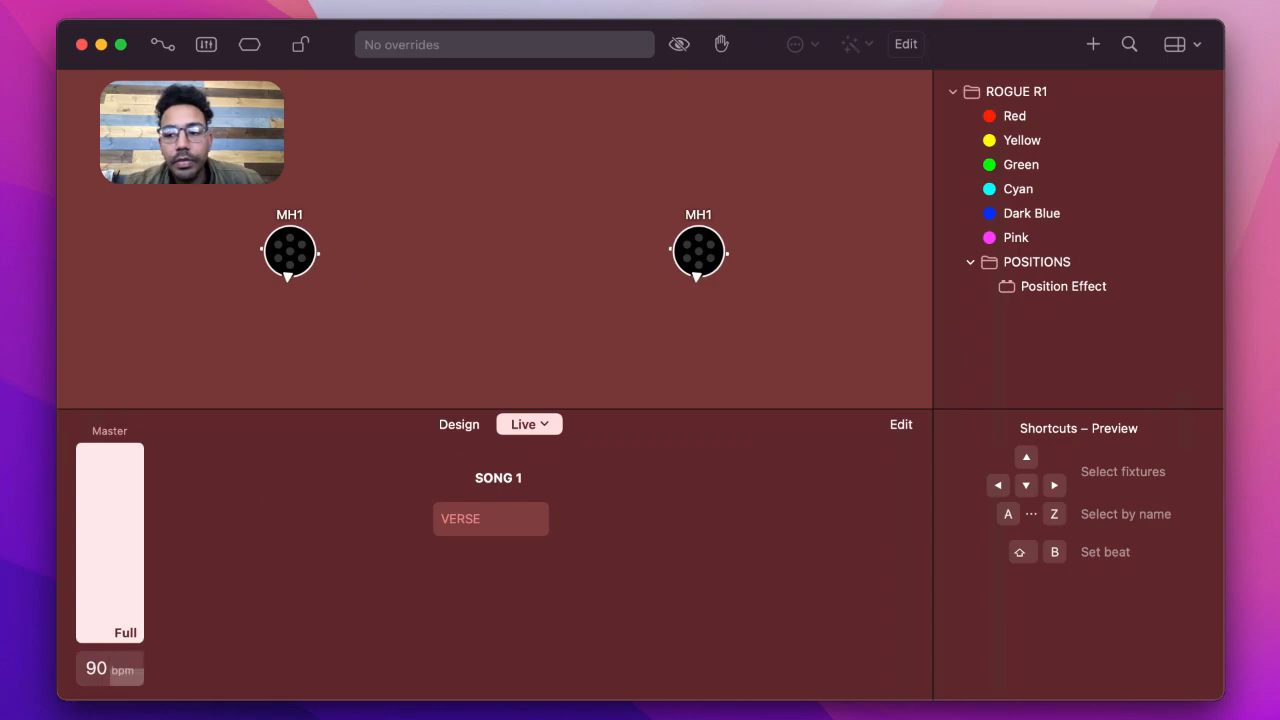